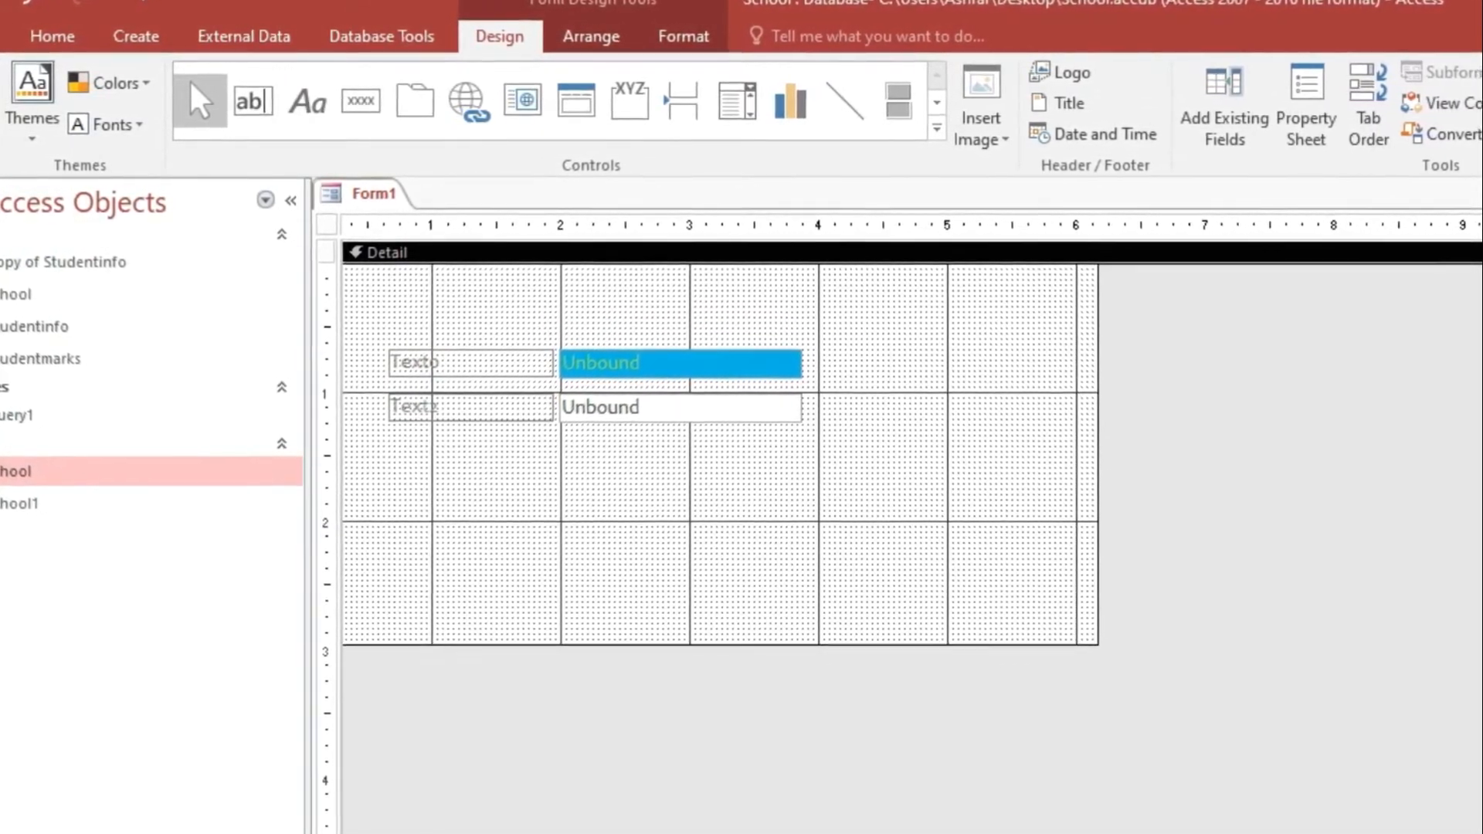
Preview the form in Form View, enter a sample name in the blue text box, and return to Design View
{"action": "left_click", "coordinate": [2, 85]}
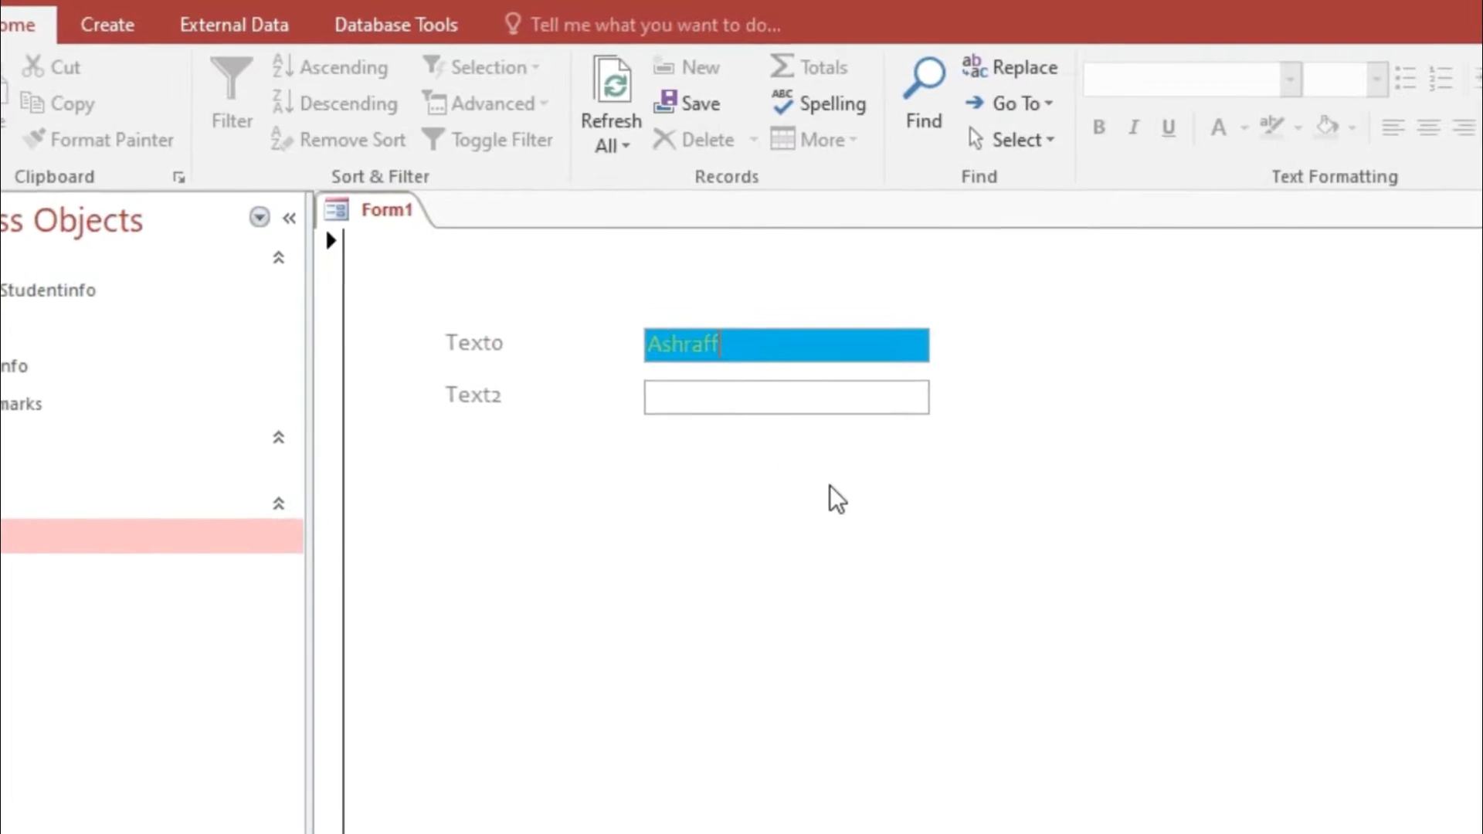
{"action": "right_click", "coordinate": [879, 533]}
{"action": "left_click", "coordinate": [884, 622]}
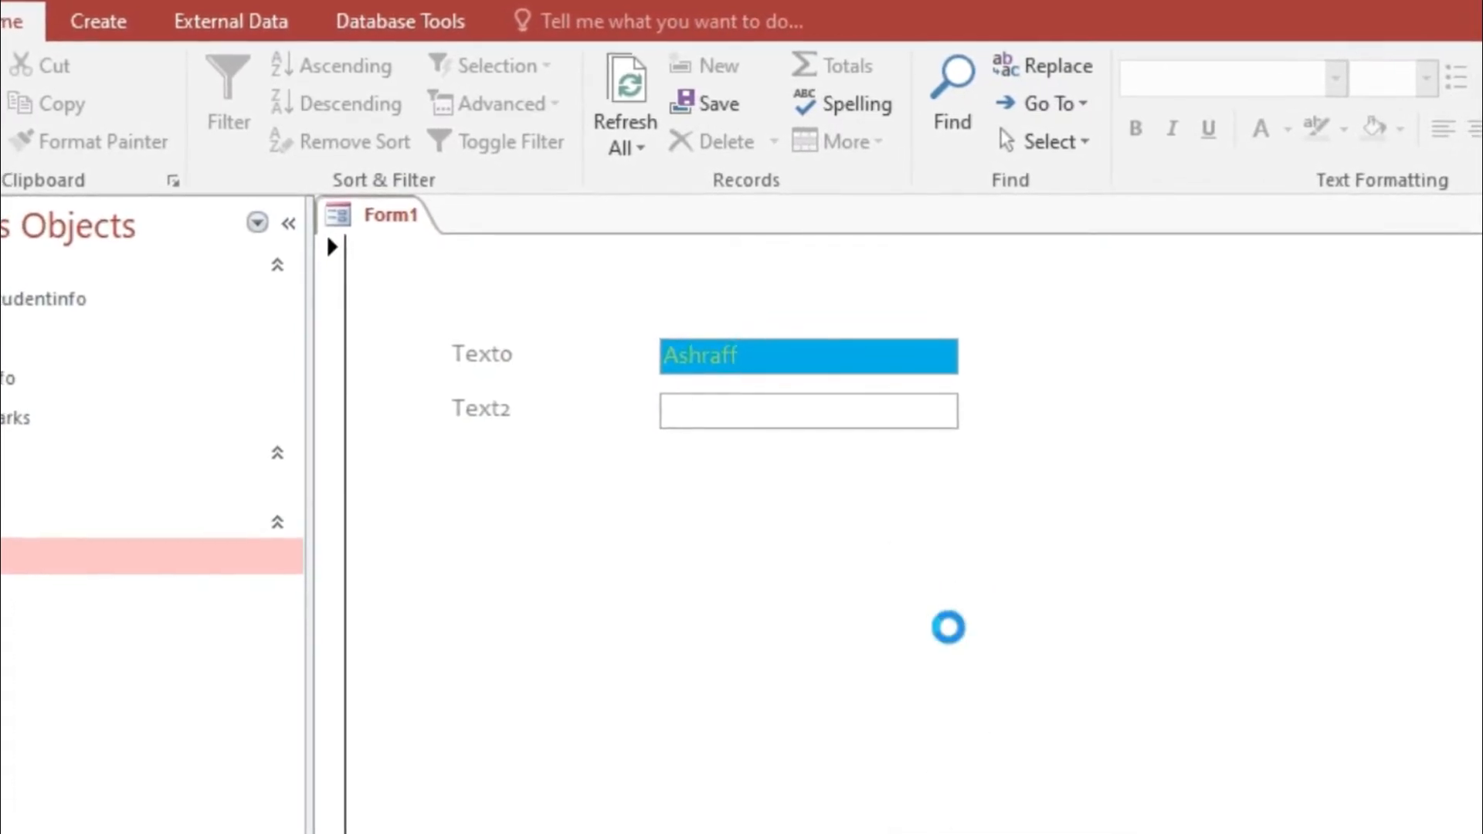
Increase the height of both text boxes and their labels, and widen the blue text box to about the 4.4-inch mark
{"action": "left_click_drag", "start_coordinate": [577, 365], "coordinate": [840, 581]}
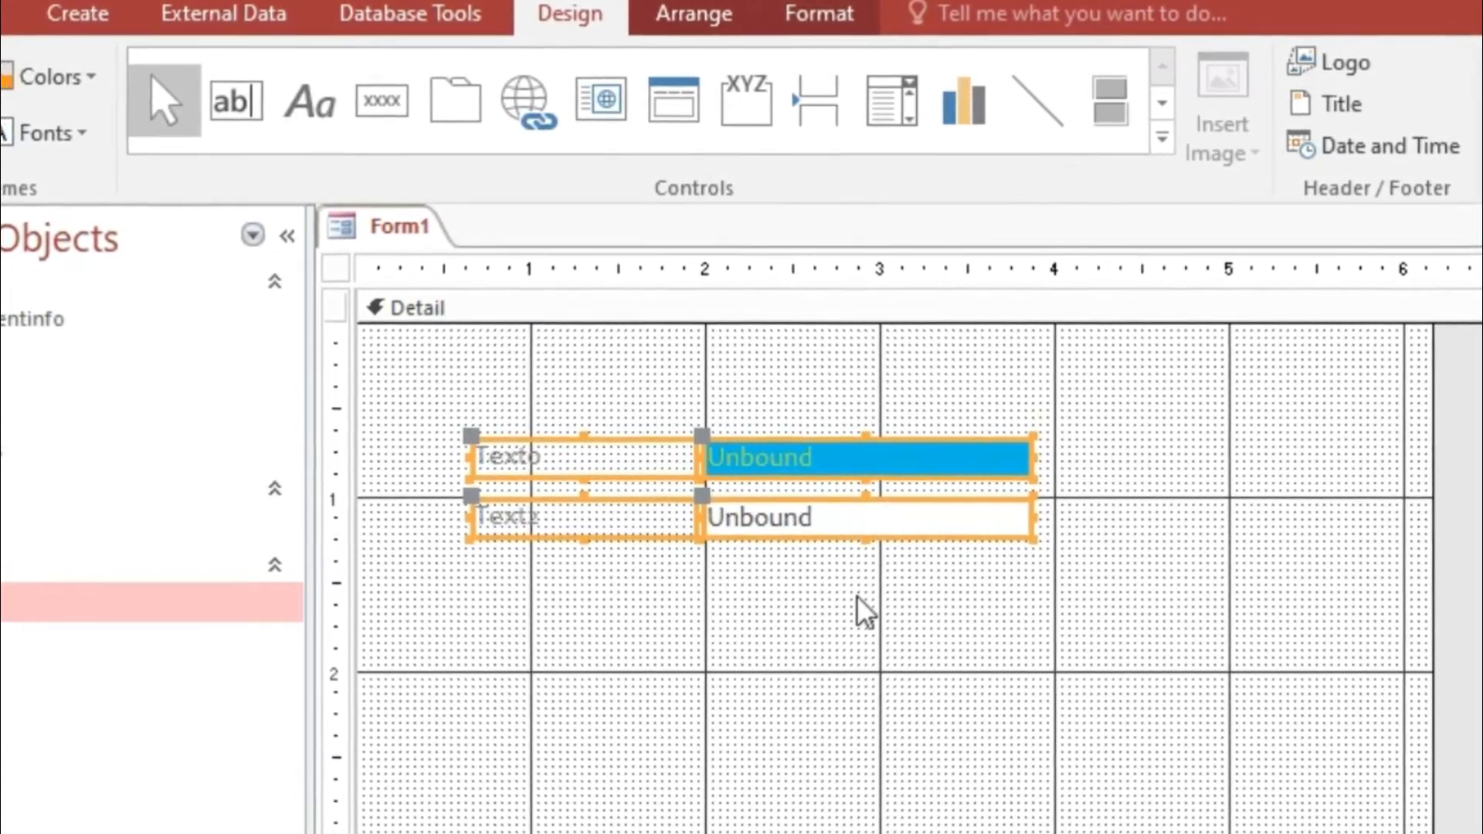
{"action": "key", "text": "shift+Down"}
{"action": "key", "text": "shift+Down"}
{"action": "key", "text": "shift+Down"}
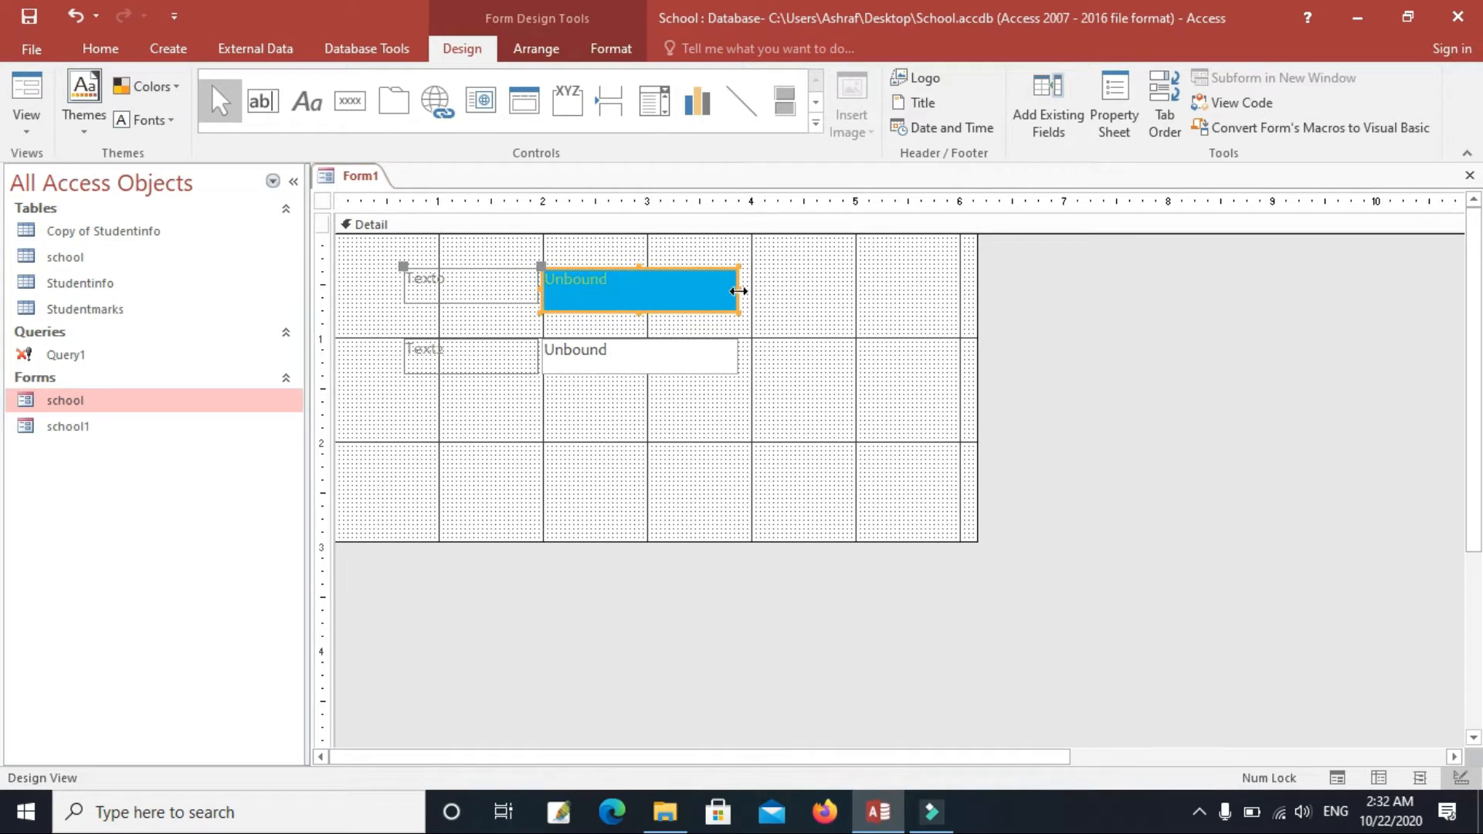
{"action": "left_click_drag", "start_coordinate": [836, 298], "coordinate": [784, 291]}
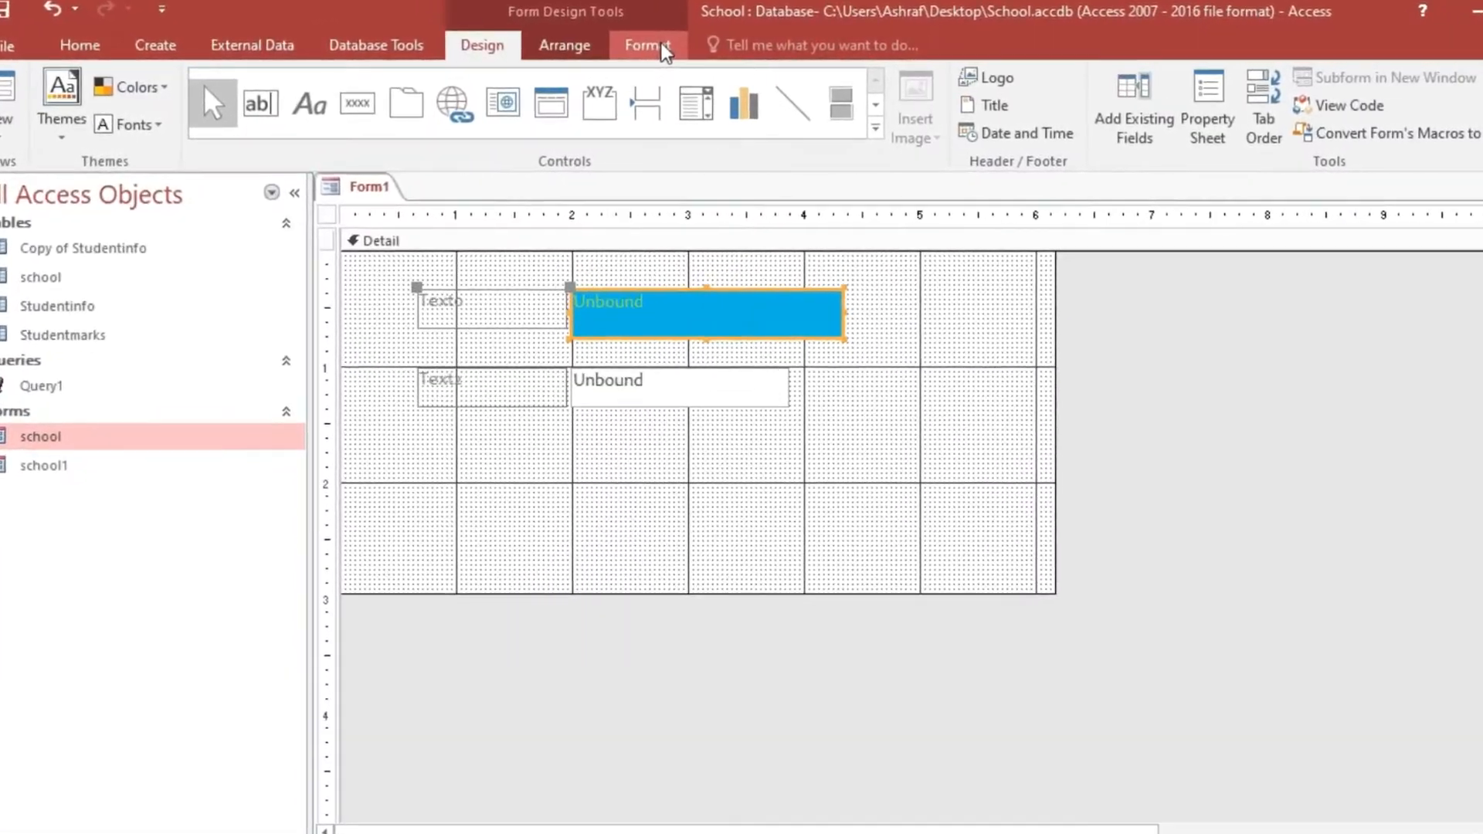
Set the blue text box's font colour to white and make its text bold
{"action": "left_click", "coordinate": [648, 44]}
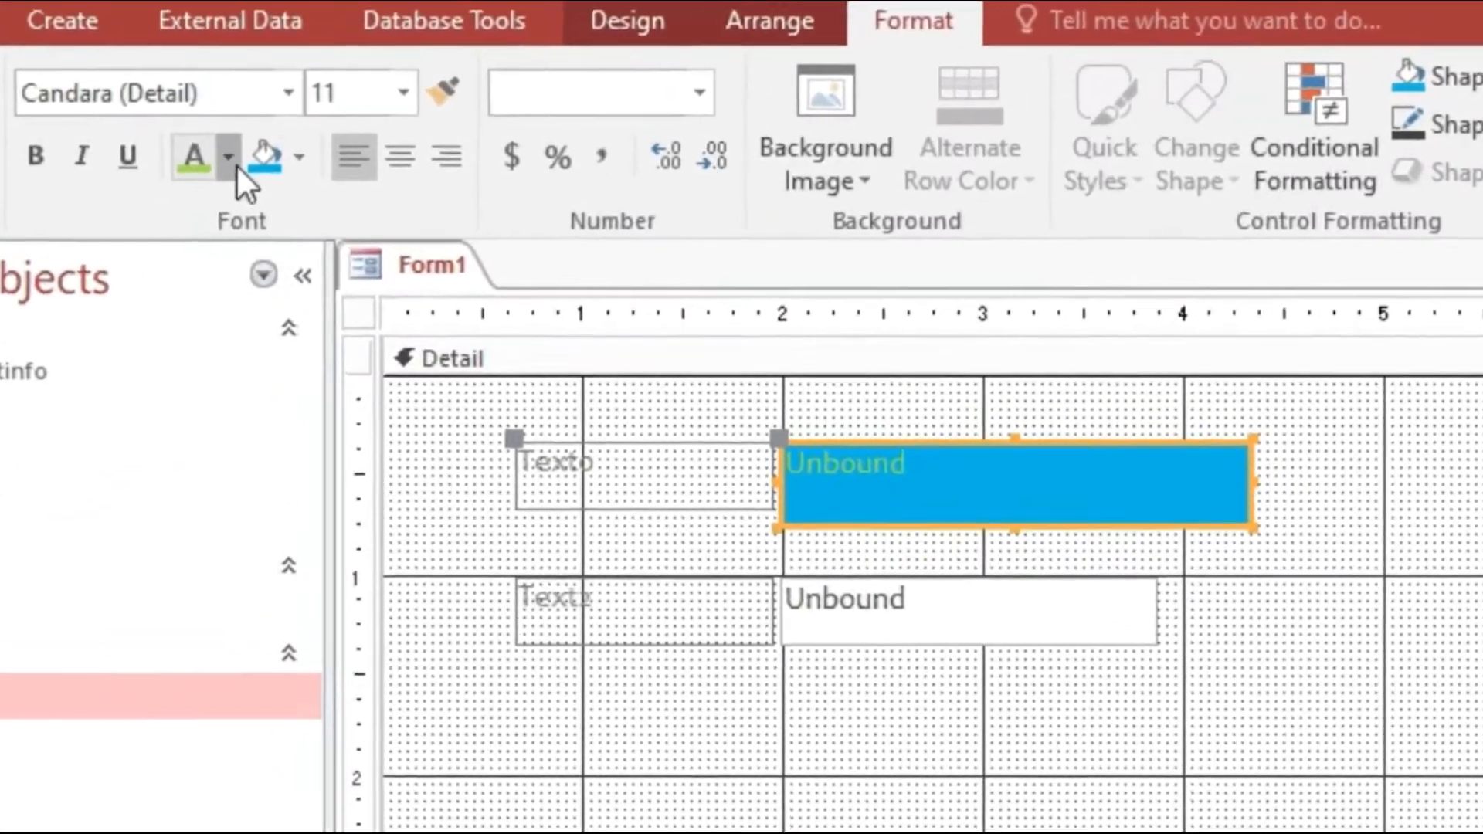
{"action": "left_click", "coordinate": [234, 150]}
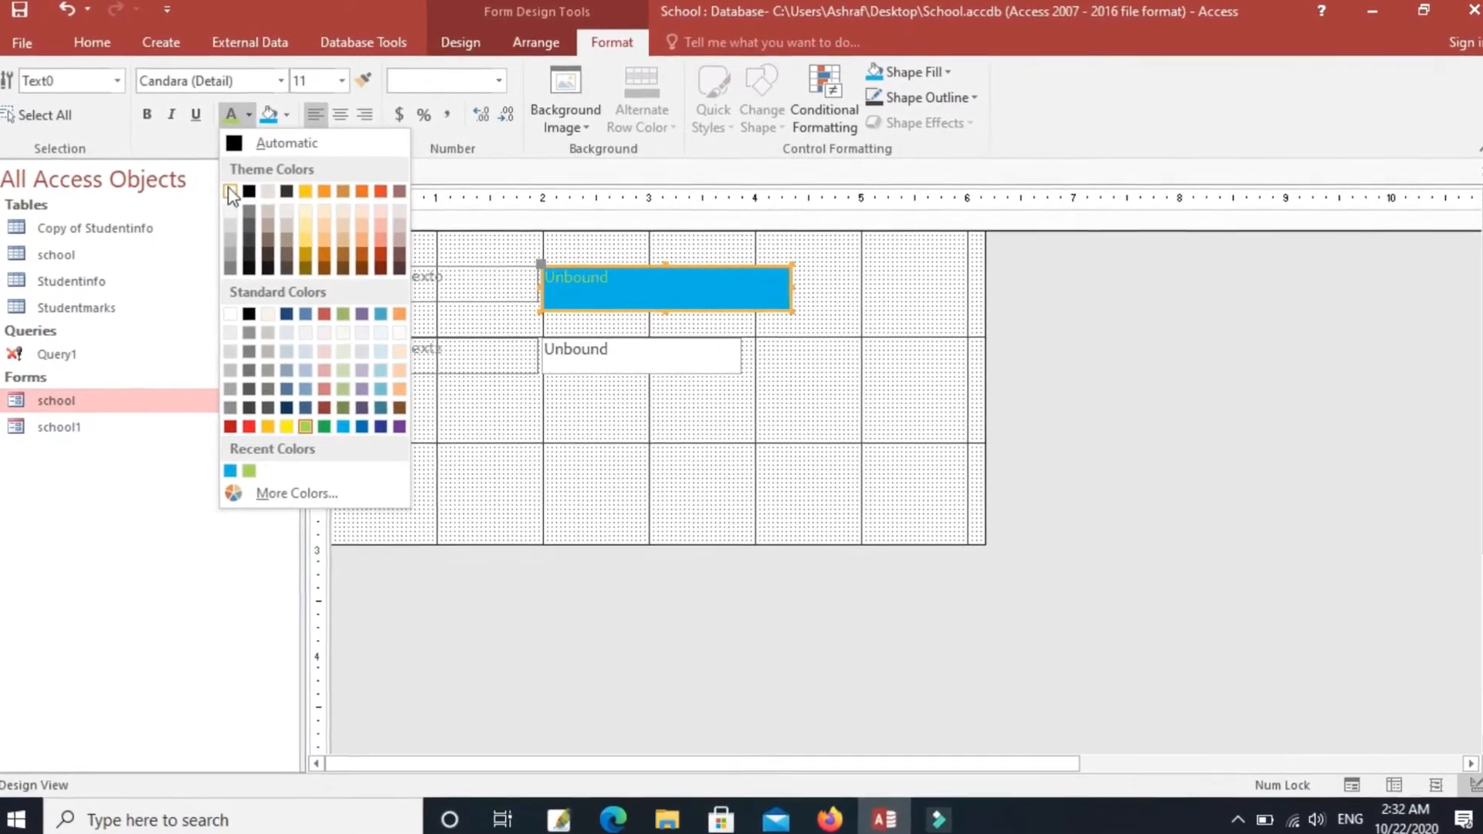
{"action": "left_click", "coordinate": [232, 192]}
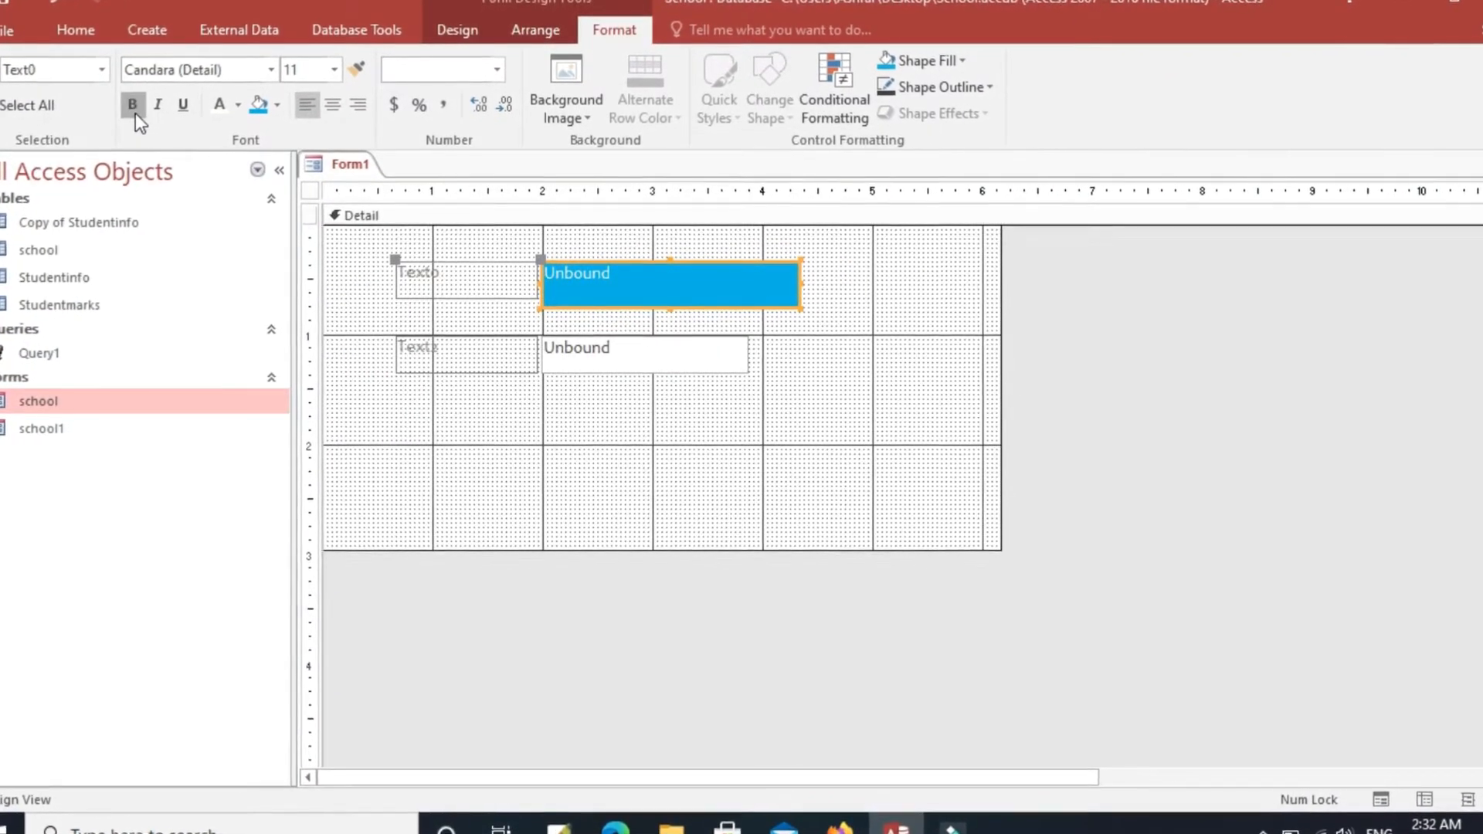
{"action": "left_click", "coordinate": [136, 113]}
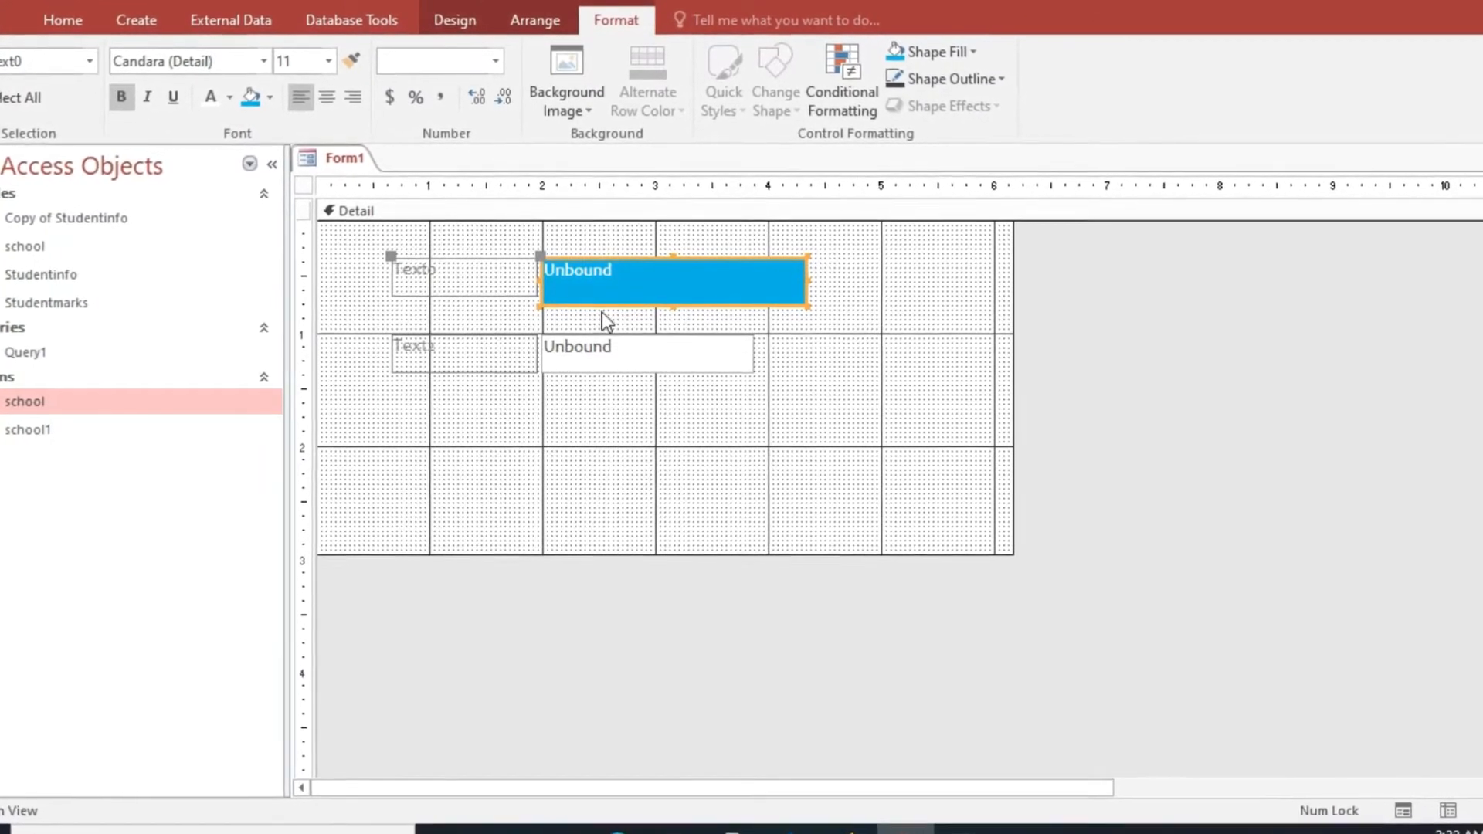
{"action": "right_click", "coordinate": [747, 381]}
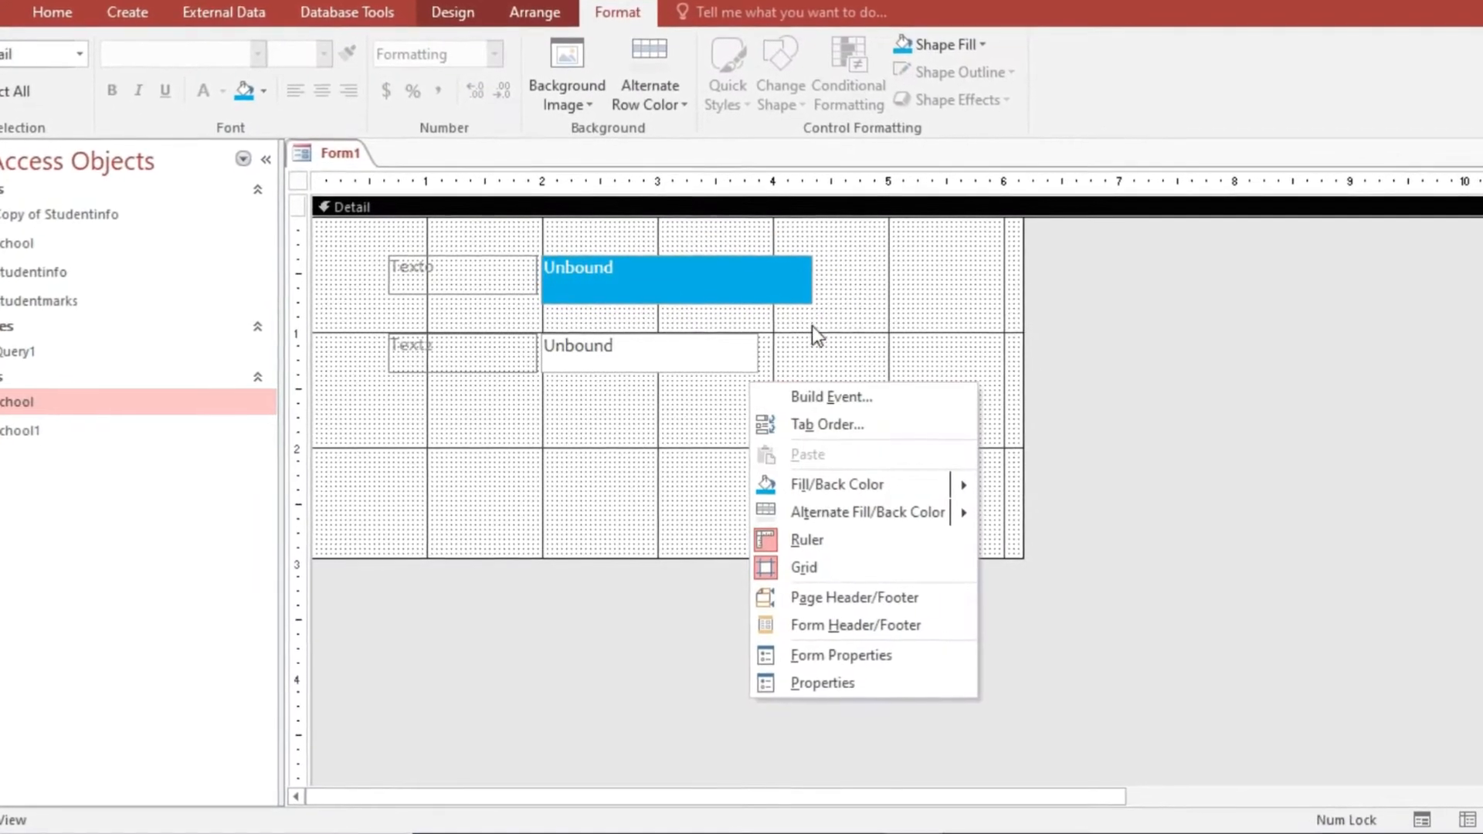
{"action": "left_click", "coordinate": [813, 328]}
{"action": "left_click", "coordinate": [762, 300]}
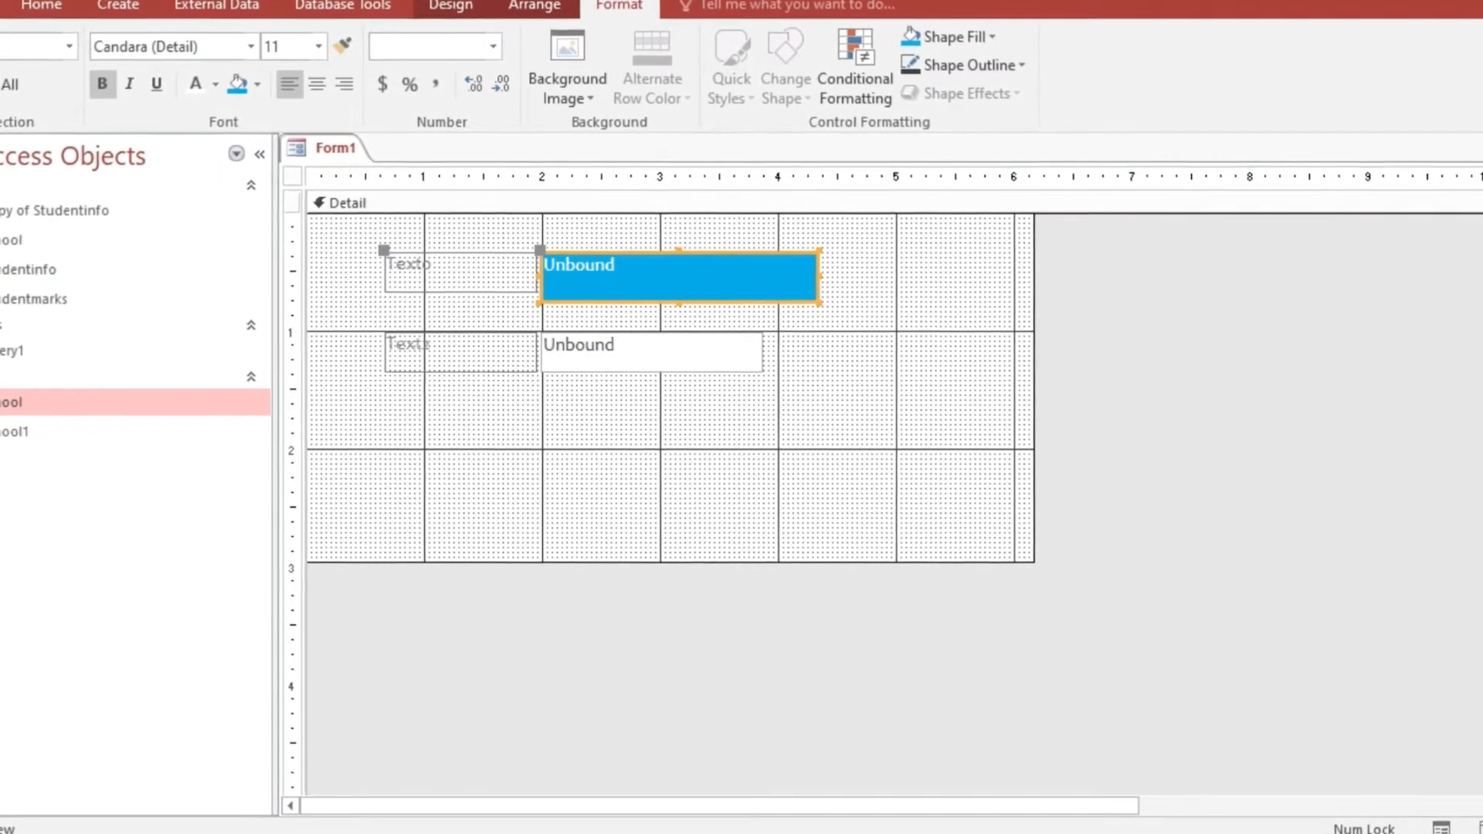
Draw a label about 3 inches wide just above the blue text box
{"action": "left_click", "coordinate": [456, 6]}
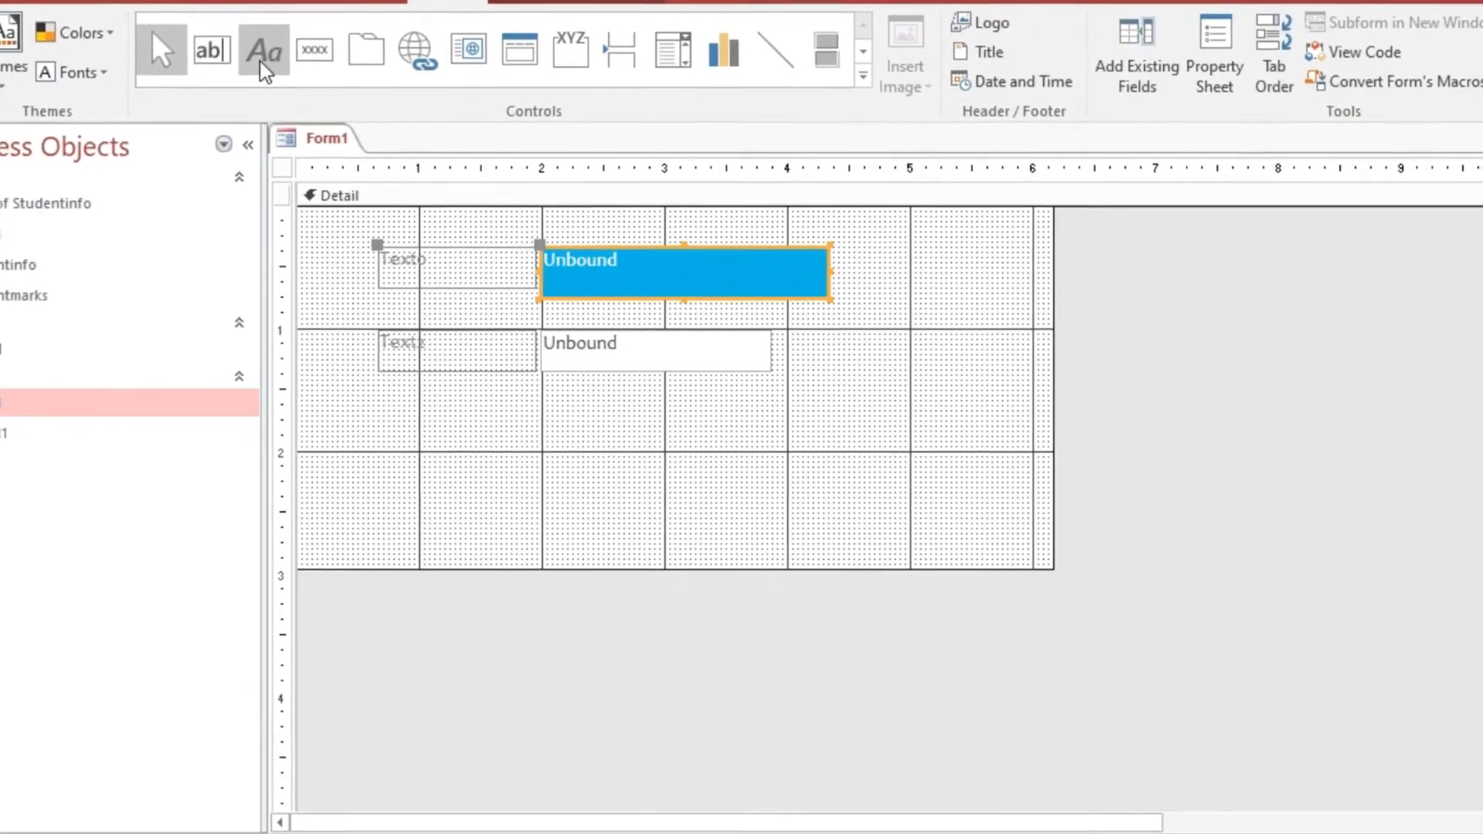
{"action": "left_click", "coordinate": [262, 63]}
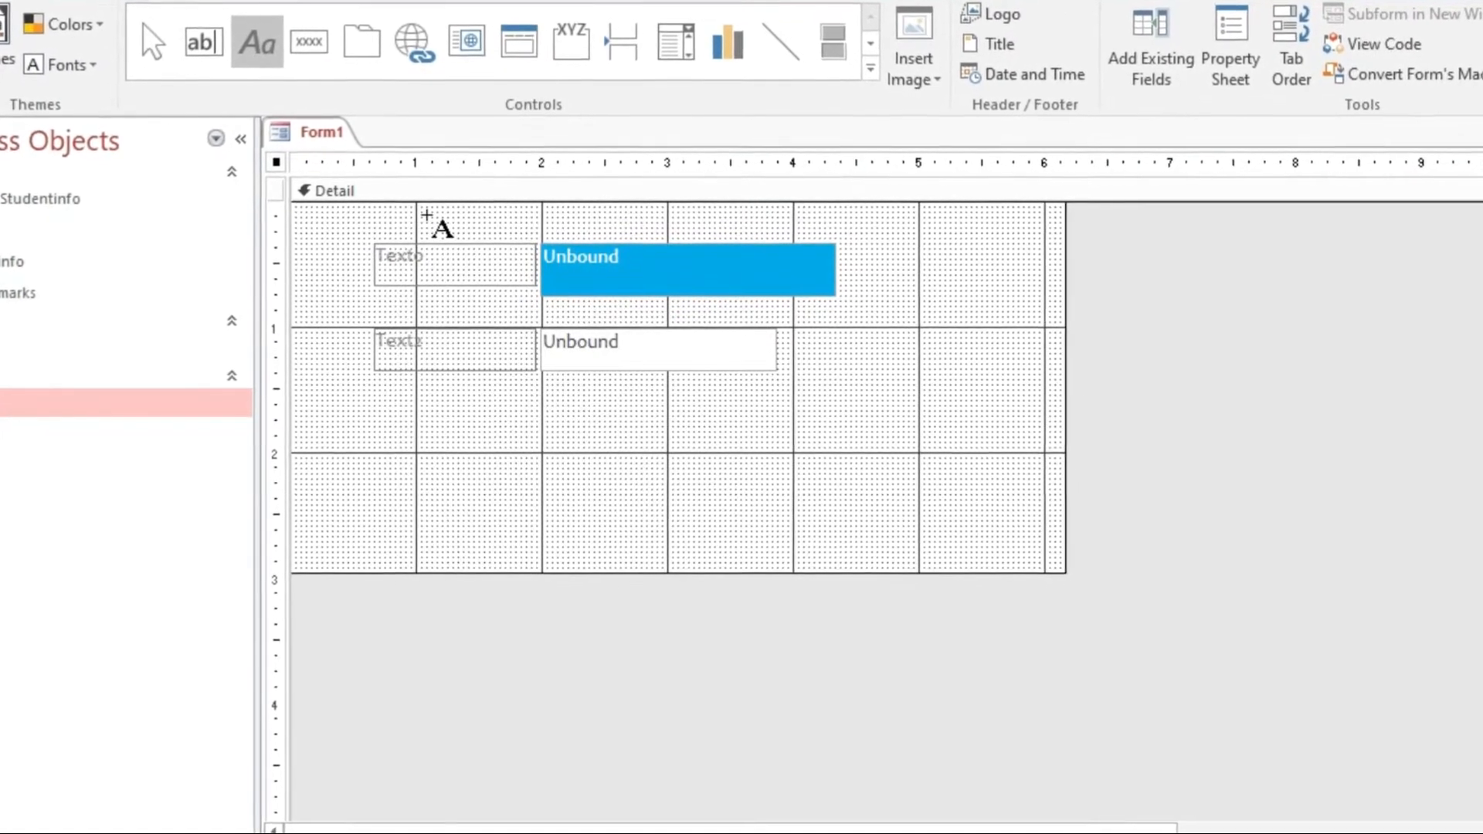
{"action": "left_click_drag", "start_coordinate": [426, 214], "coordinate": [805, 240]}
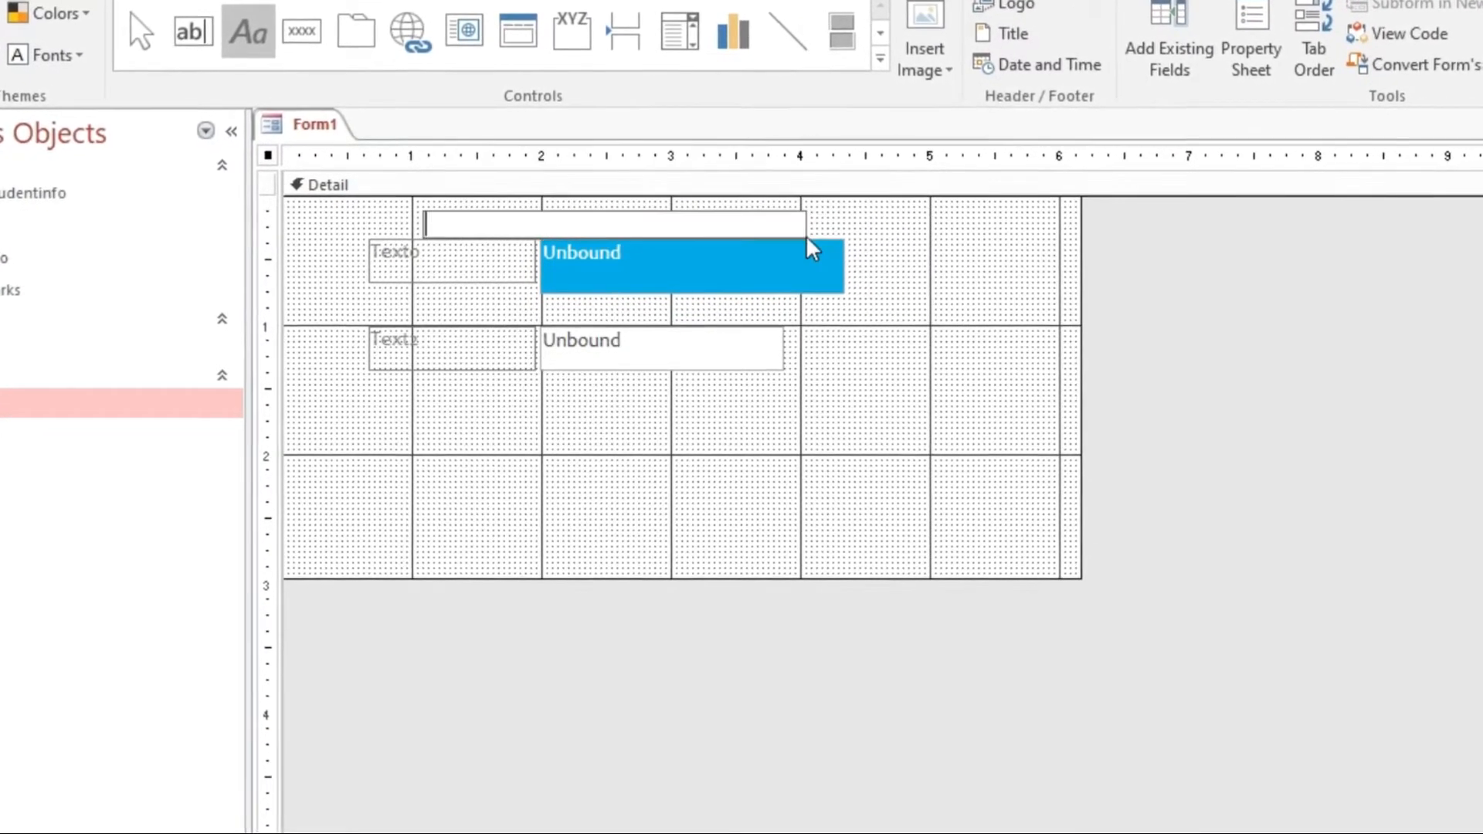
{"action": "type", "text": "Ashraf"}
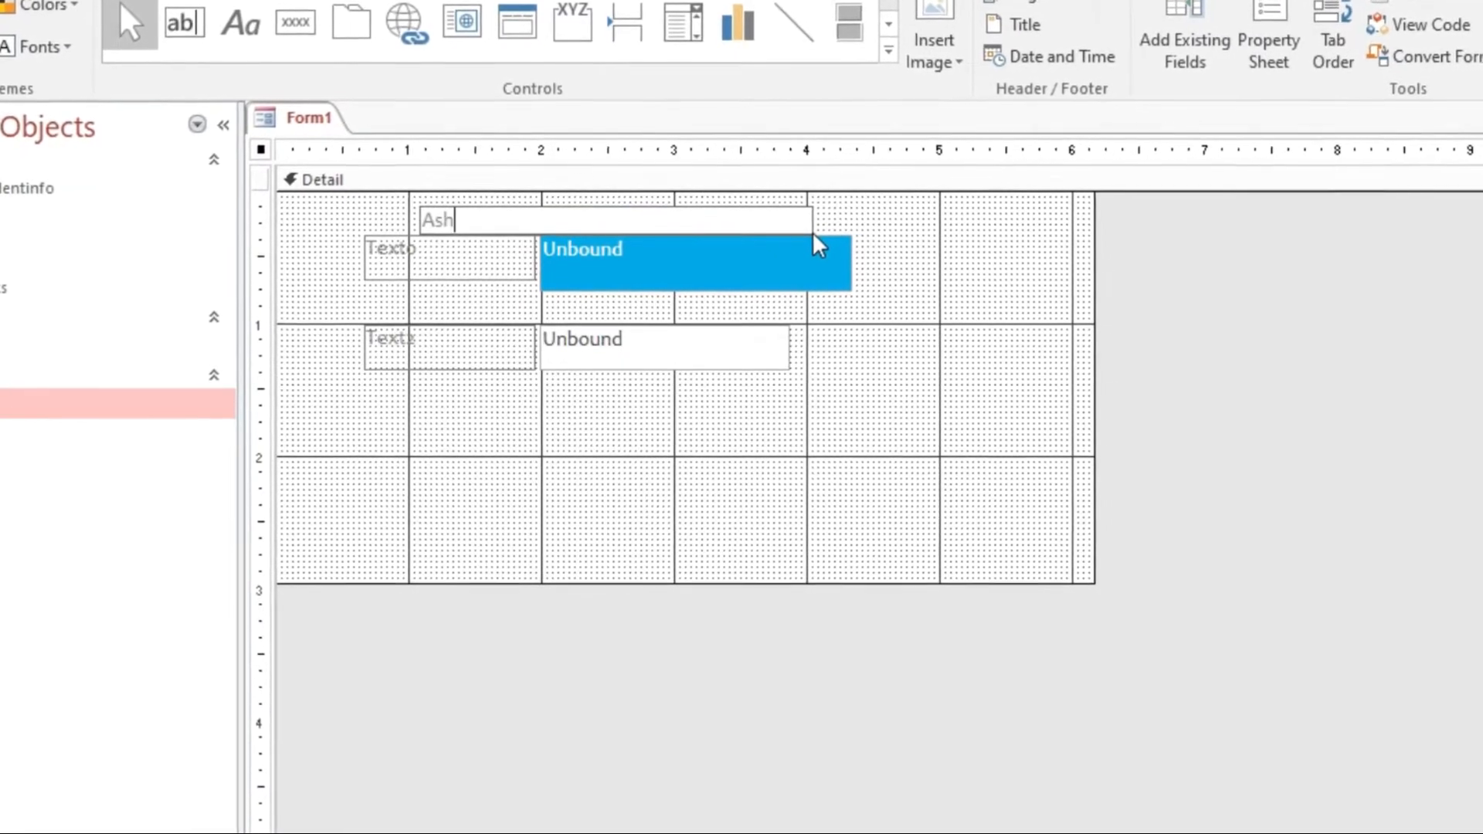
{"action": "key", "text": "BackSpace"}
{"action": "key", "text": "BackSpace"}
{"action": "key", "text": "BackSpace"}
{"action": "key", "text": "BackSpace"}
{"action": "key", "text": "BackSpace"}
{"action": "key", "text": "BackSpace"}
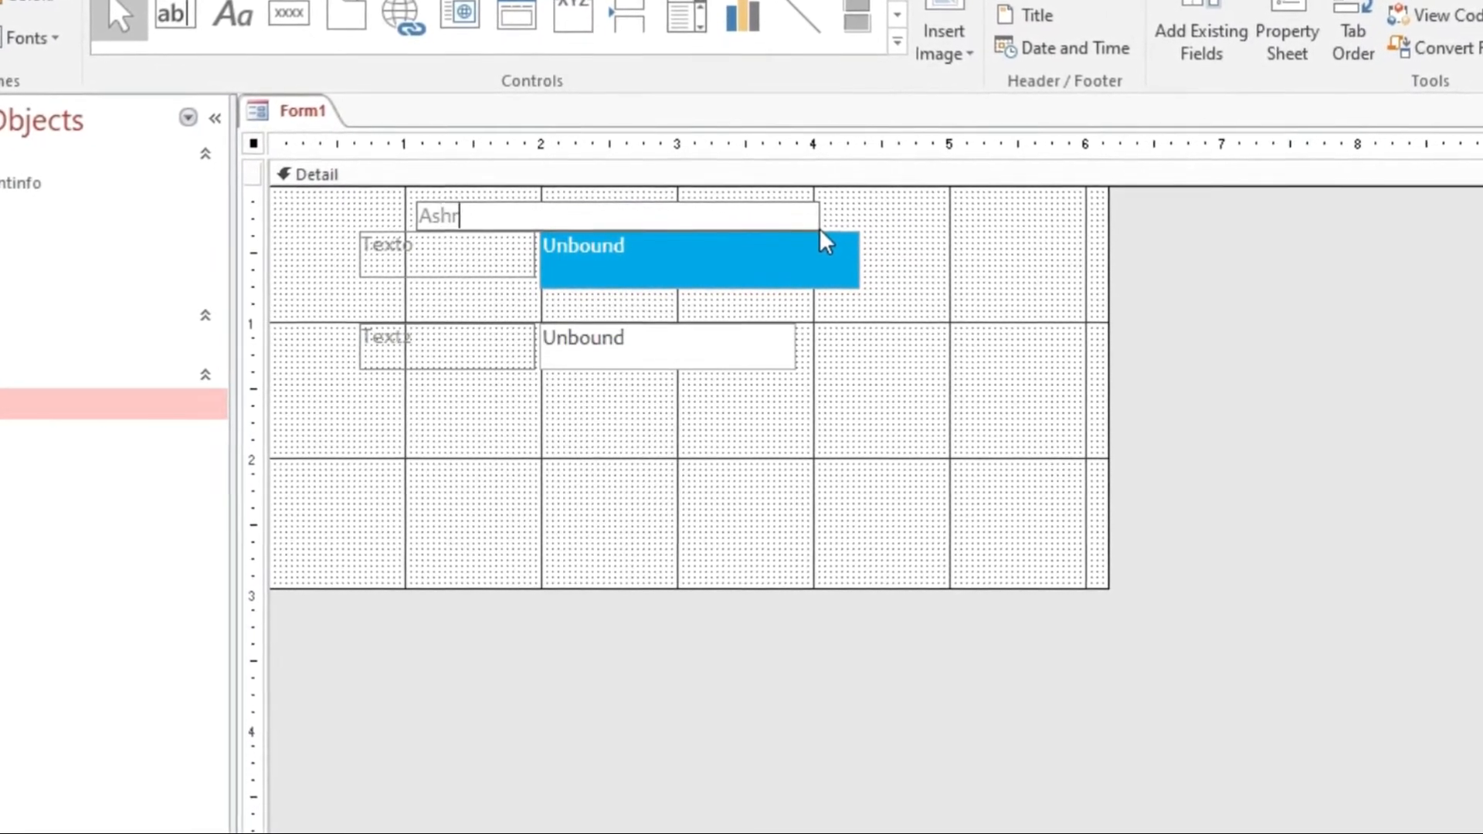
{"action": "type", "text": "Edu"}
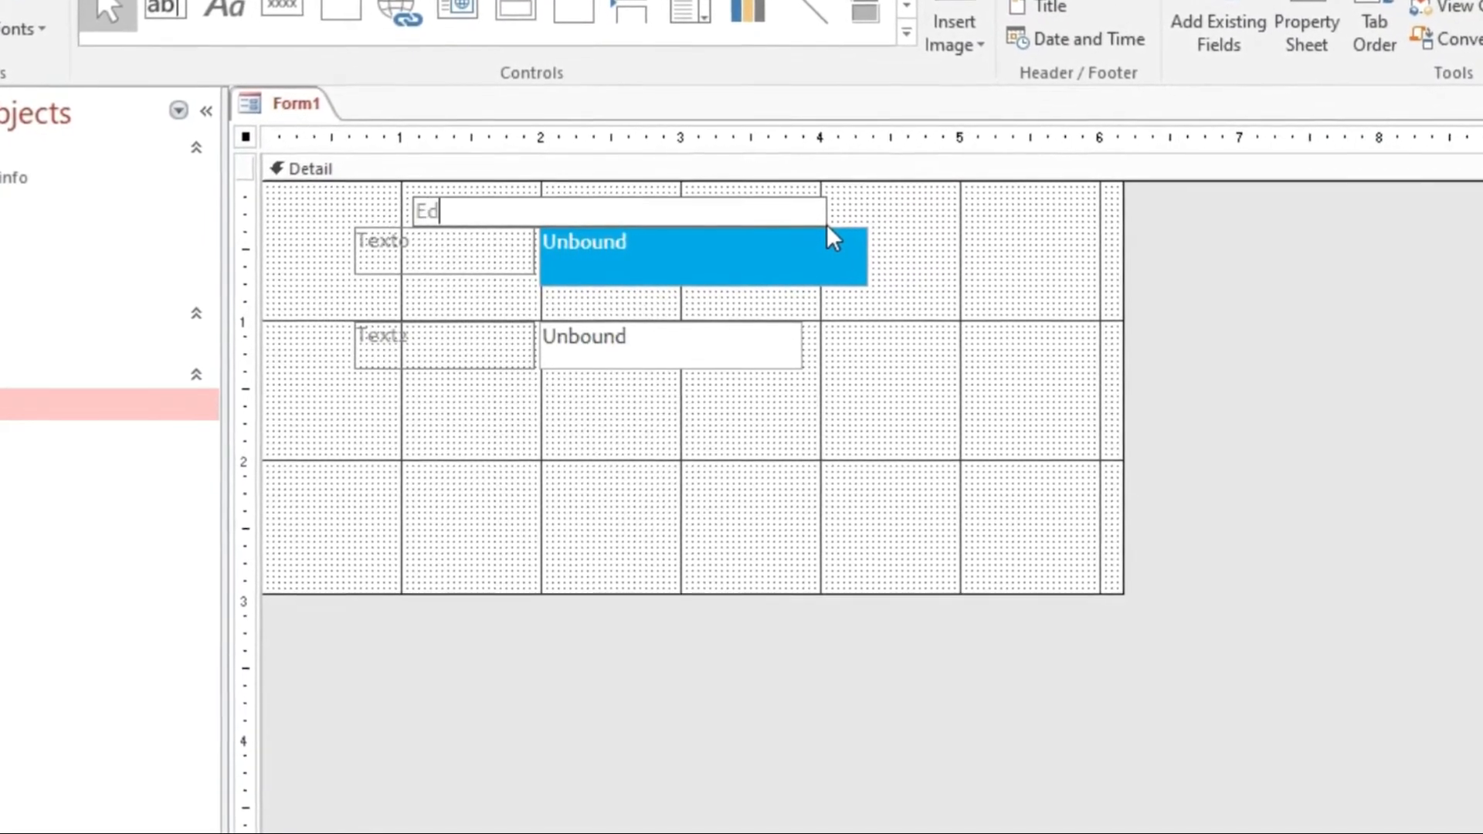
{"action": "type", "text": " kama"}
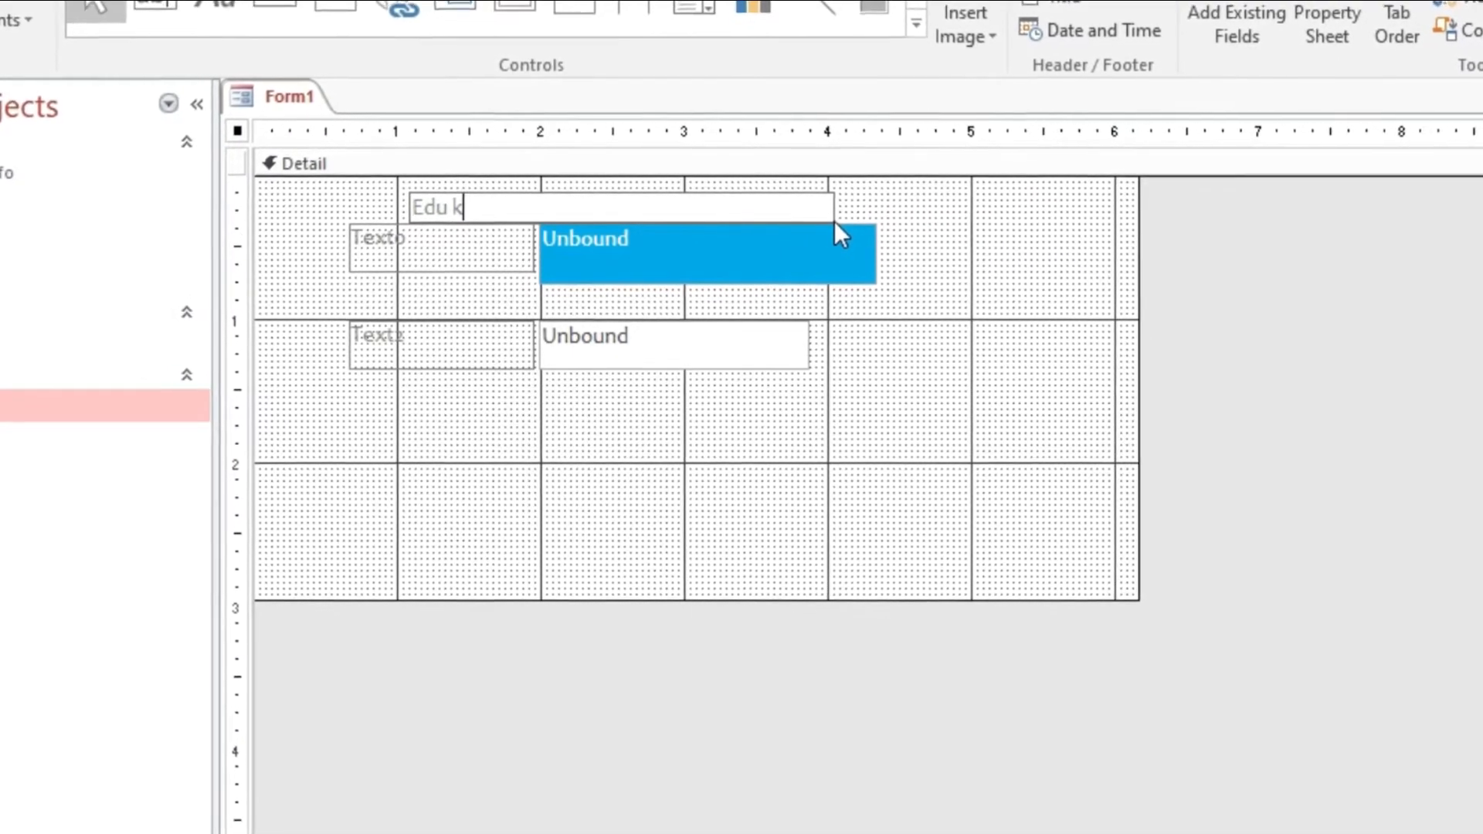
{"action": "type", "text": "l"}
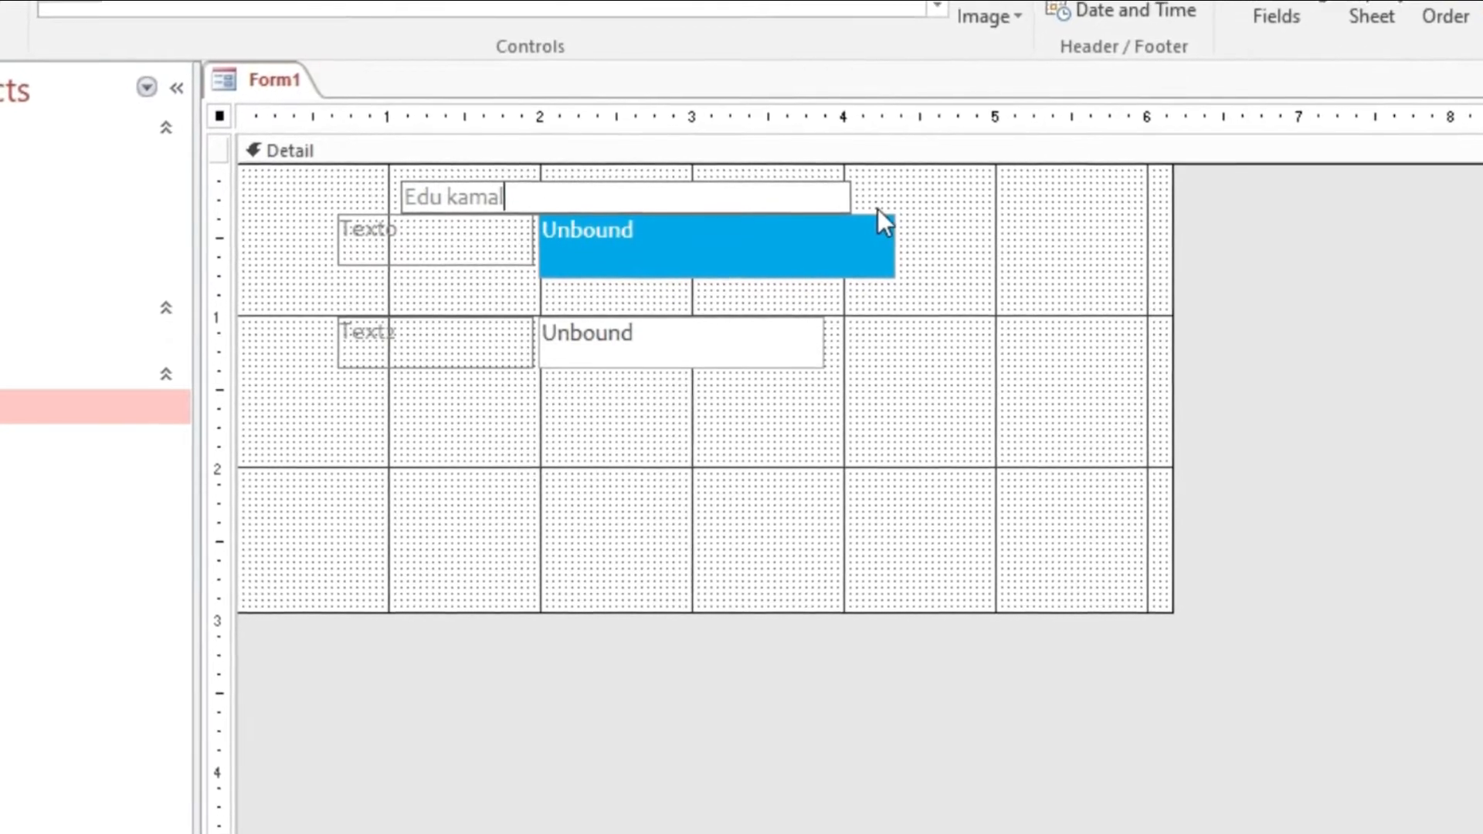
{"action": "left_click", "coordinate": [879, 197]}
{"action": "left_click", "coordinate": [796, 203]}
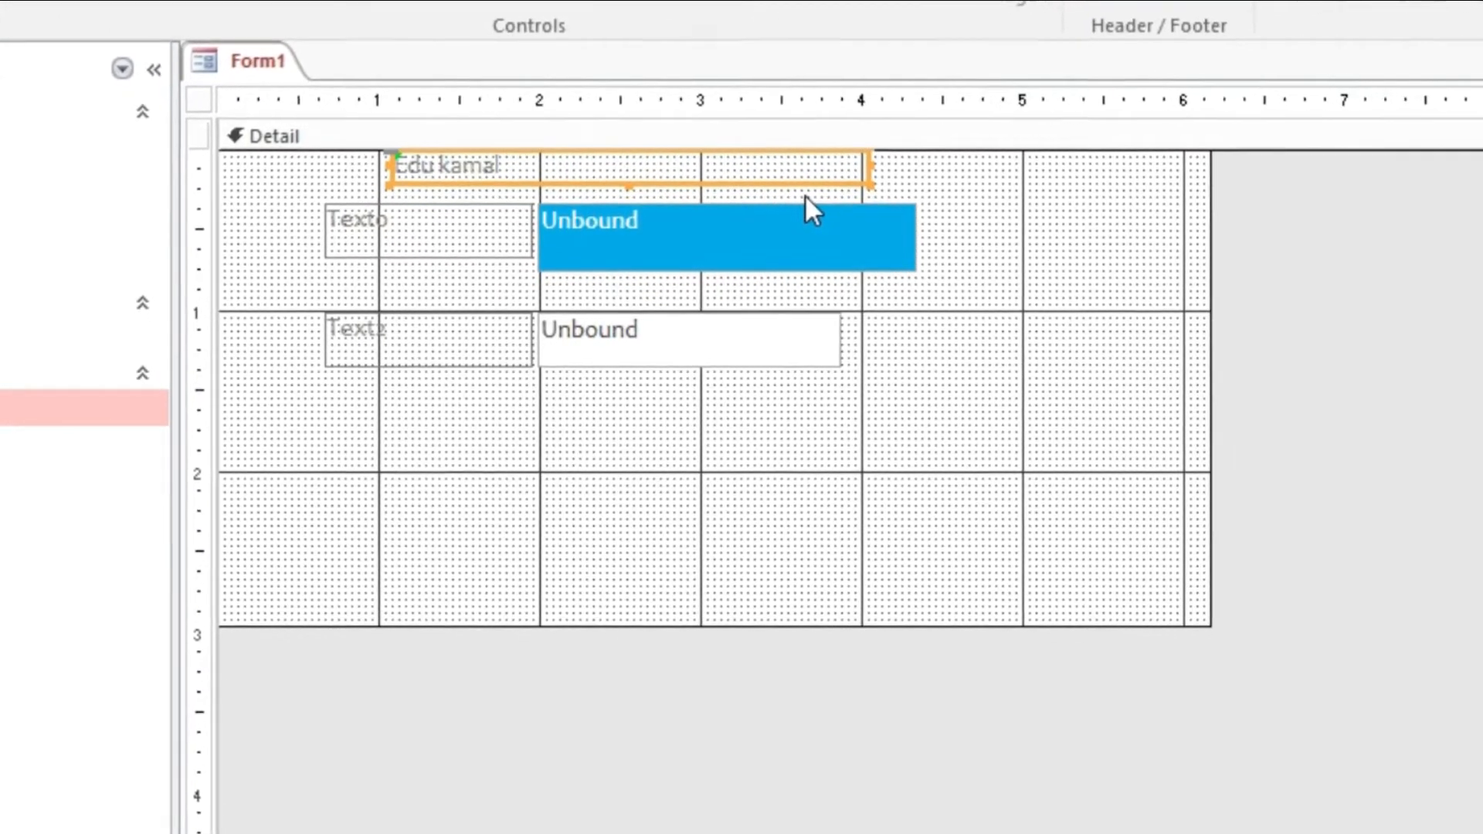
Select all the labels and text boxes in the Detail section and move them down together by about a quarter inch
{"action": "left_click", "coordinate": [468, 233]}
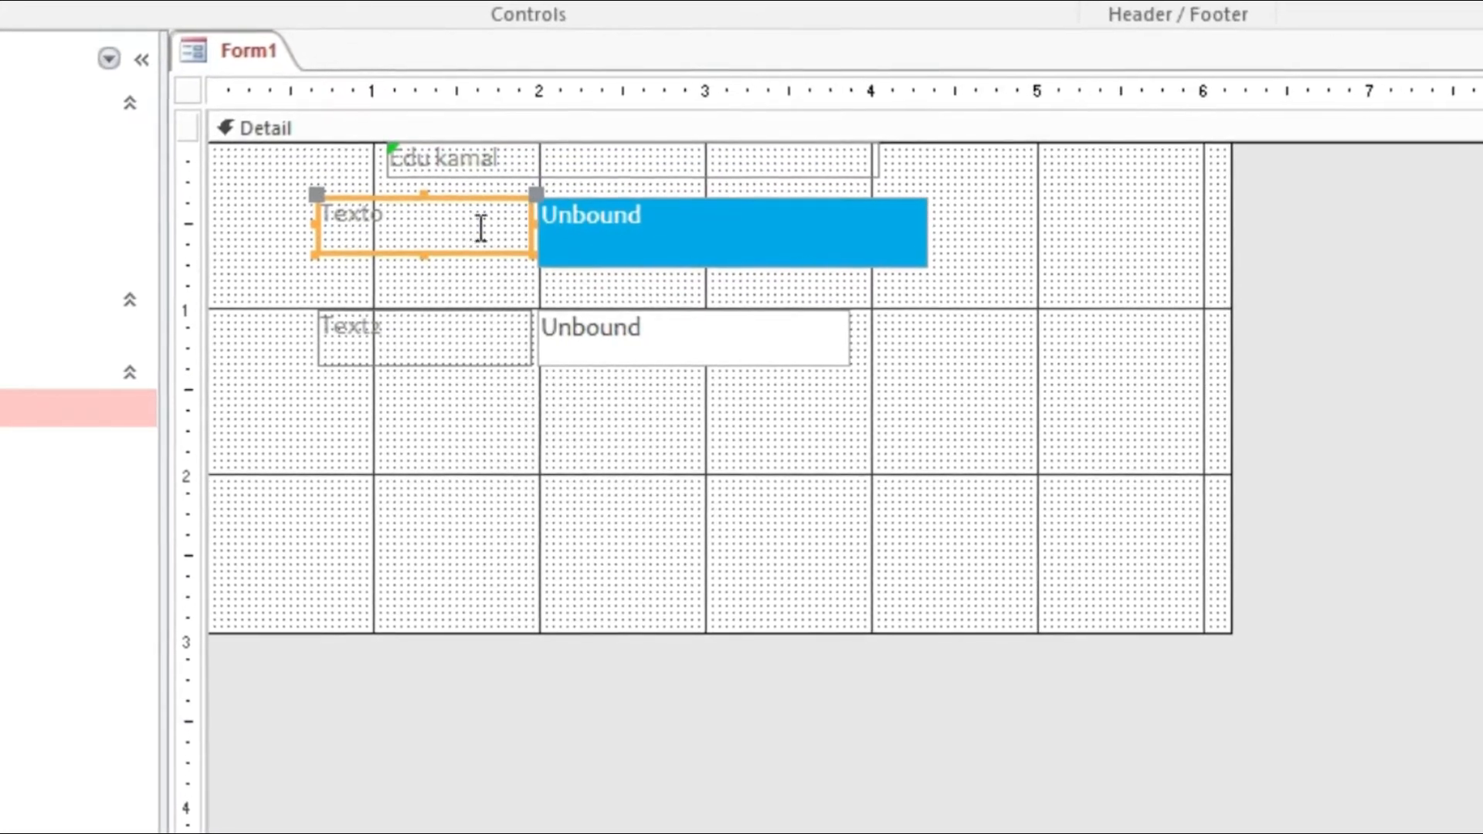
{"action": "left_click_drag", "start_coordinate": [258, 156], "coordinate": [641, 423]}
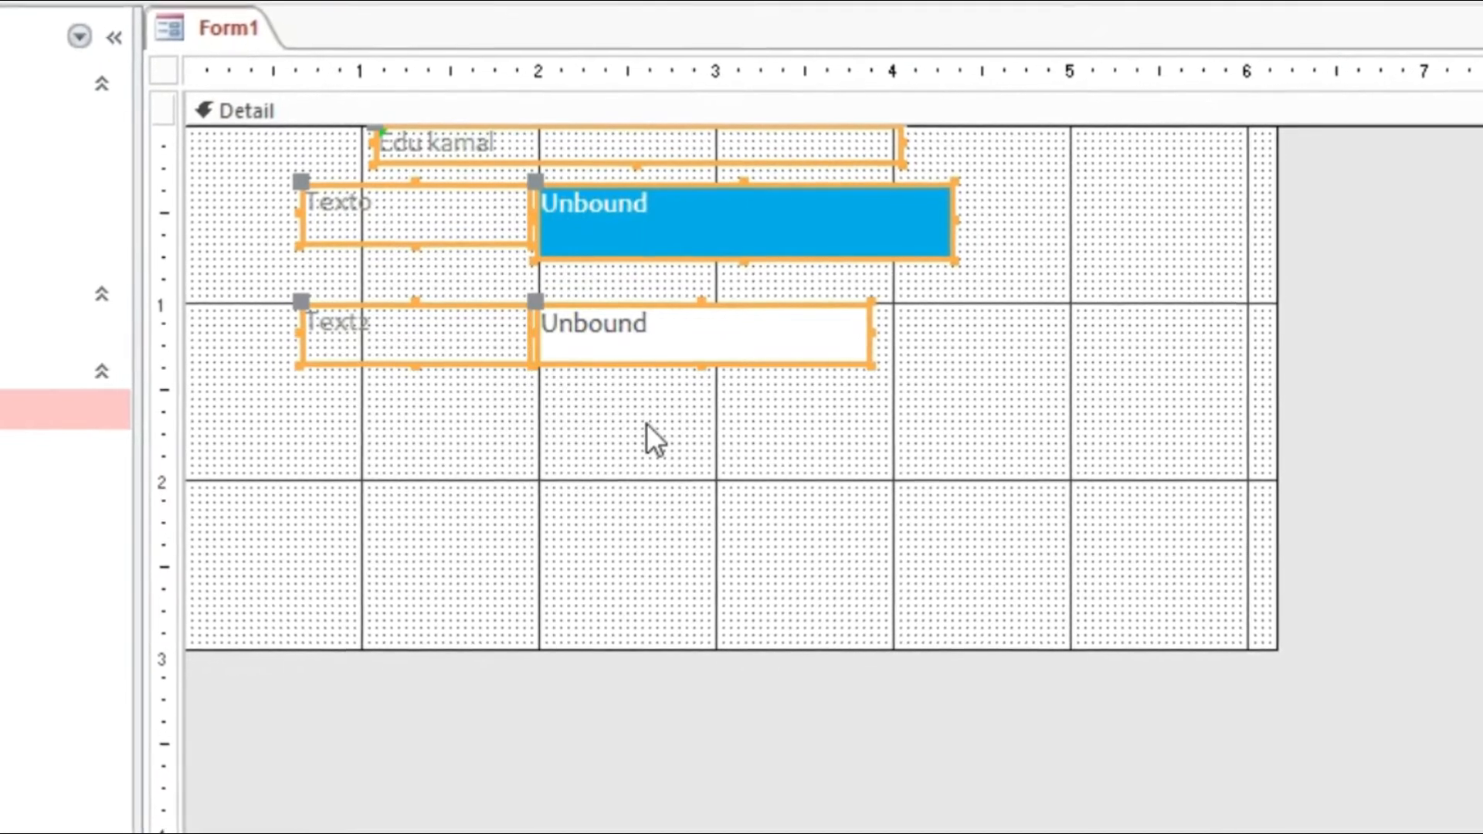
{"action": "key", "text": "Down"}
{"action": "key", "text": "Down"}
{"action": "key", "text": "Down"}
{"action": "key", "text": "Down"}
{"action": "key", "text": "Down"}
{"action": "key", "text": "Down"}
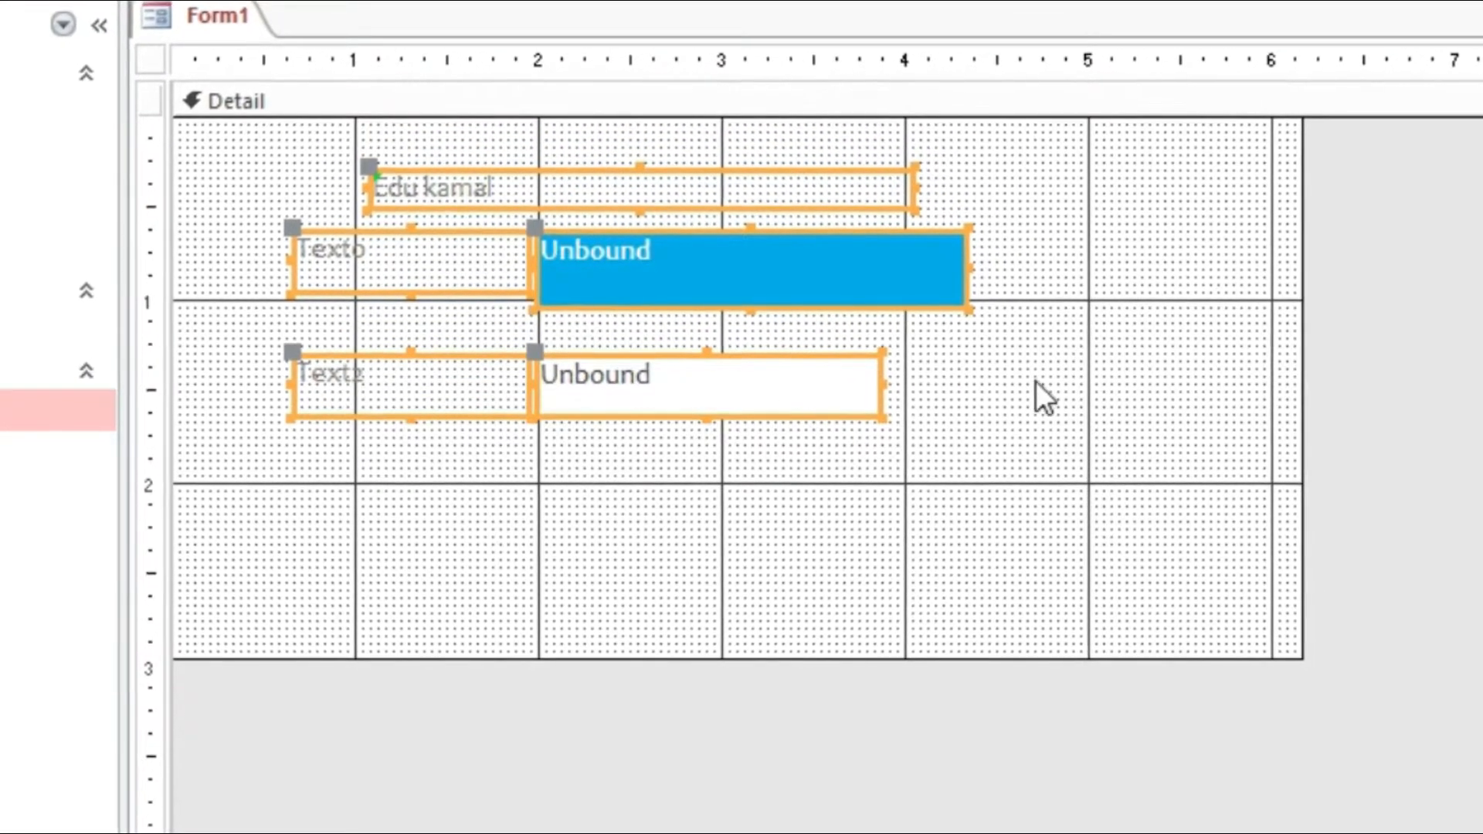
Widen the second text box to roughly match the width of the blue text box
{"action": "left_click", "coordinate": [1171, 496]}
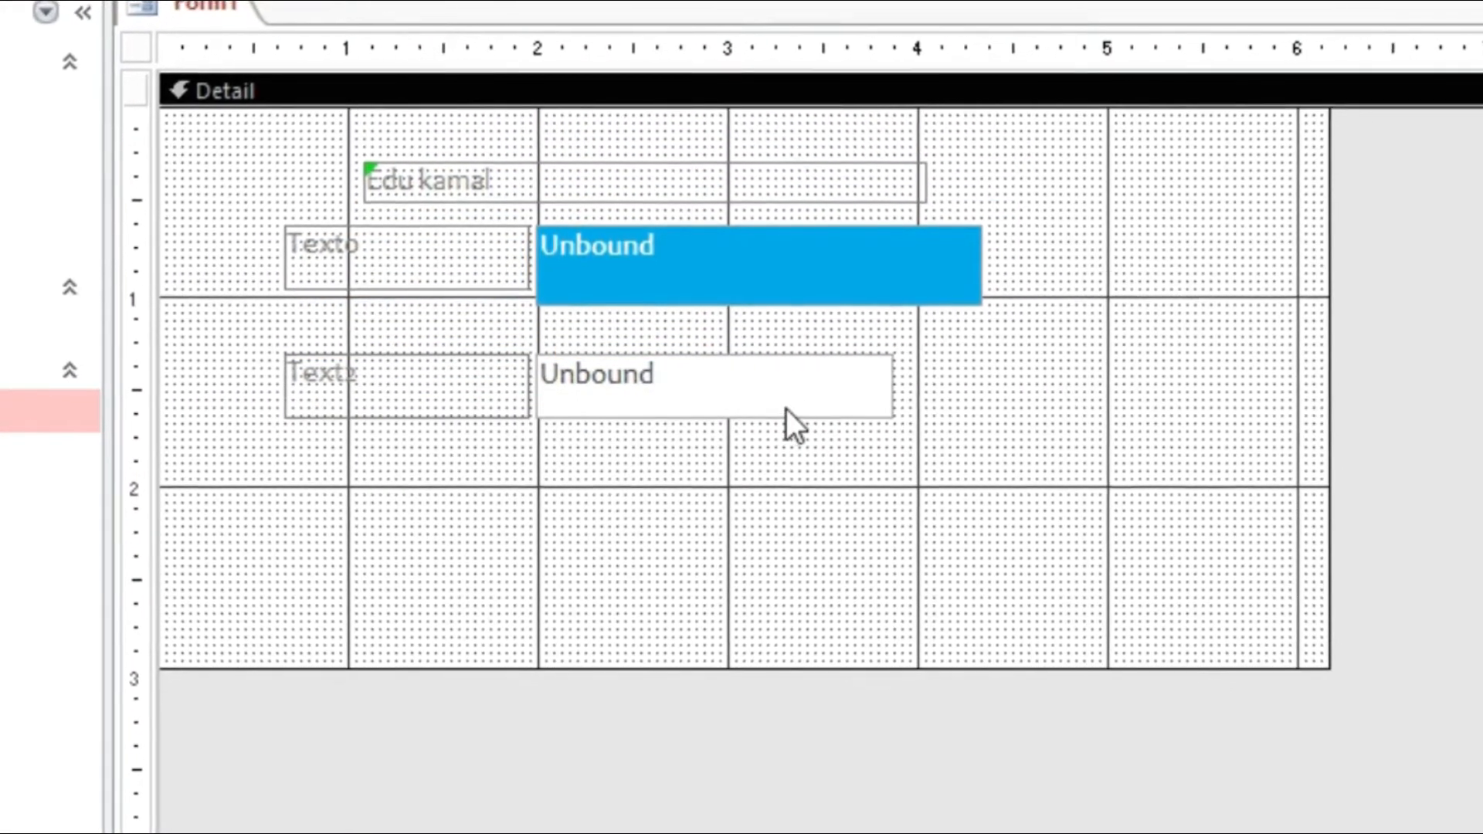
{"action": "left_click", "coordinate": [790, 402]}
{"action": "left_click_drag", "start_coordinate": [900, 386], "coordinate": [988, 387]}
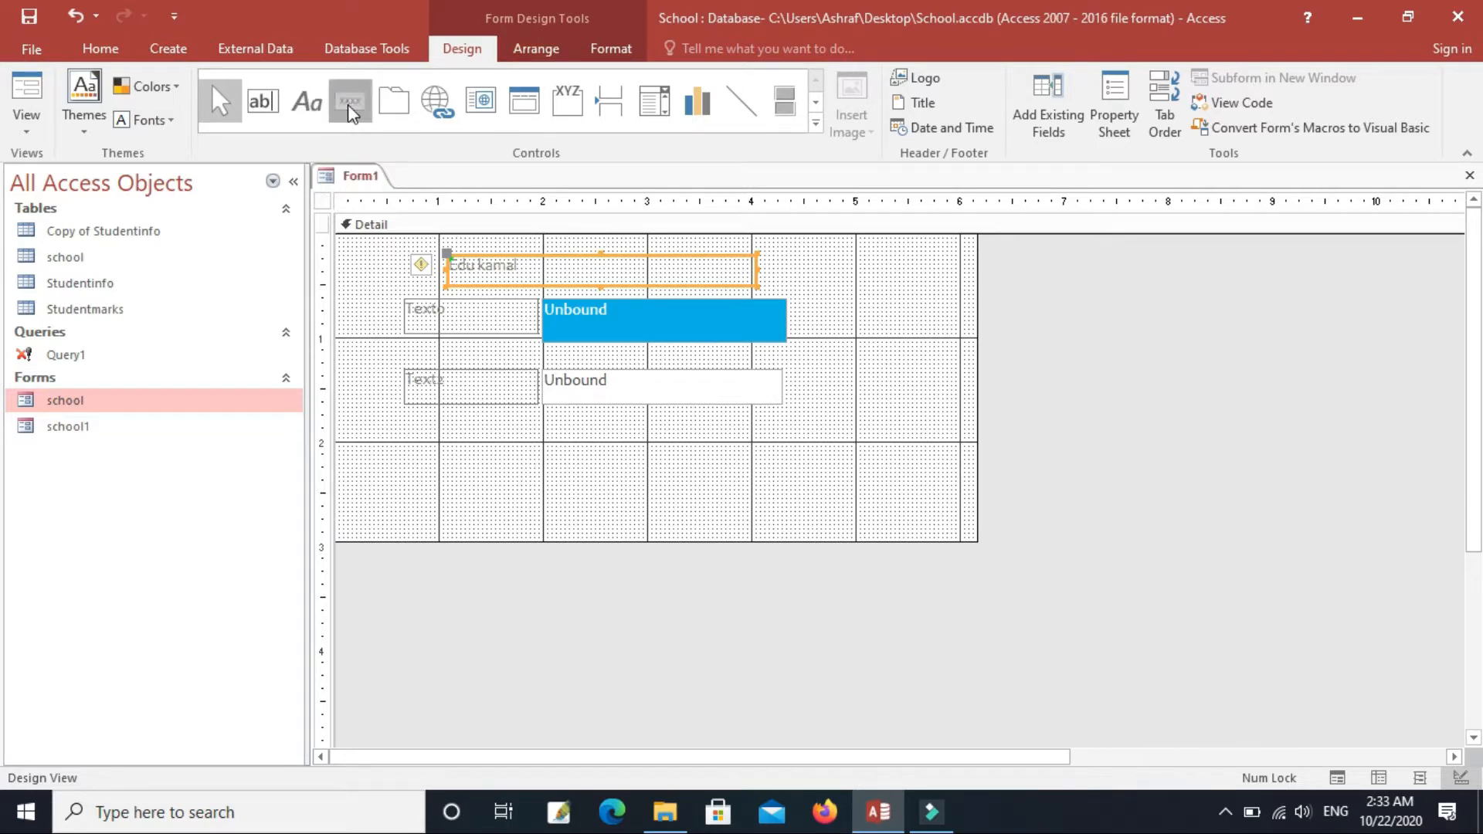
Draw a button about 1.6 inches wide below the second text box, cancel its wizard, and caption it "Click"
{"action": "left_click_drag", "start_coordinate": [545, 438], "coordinate": [710, 474]}
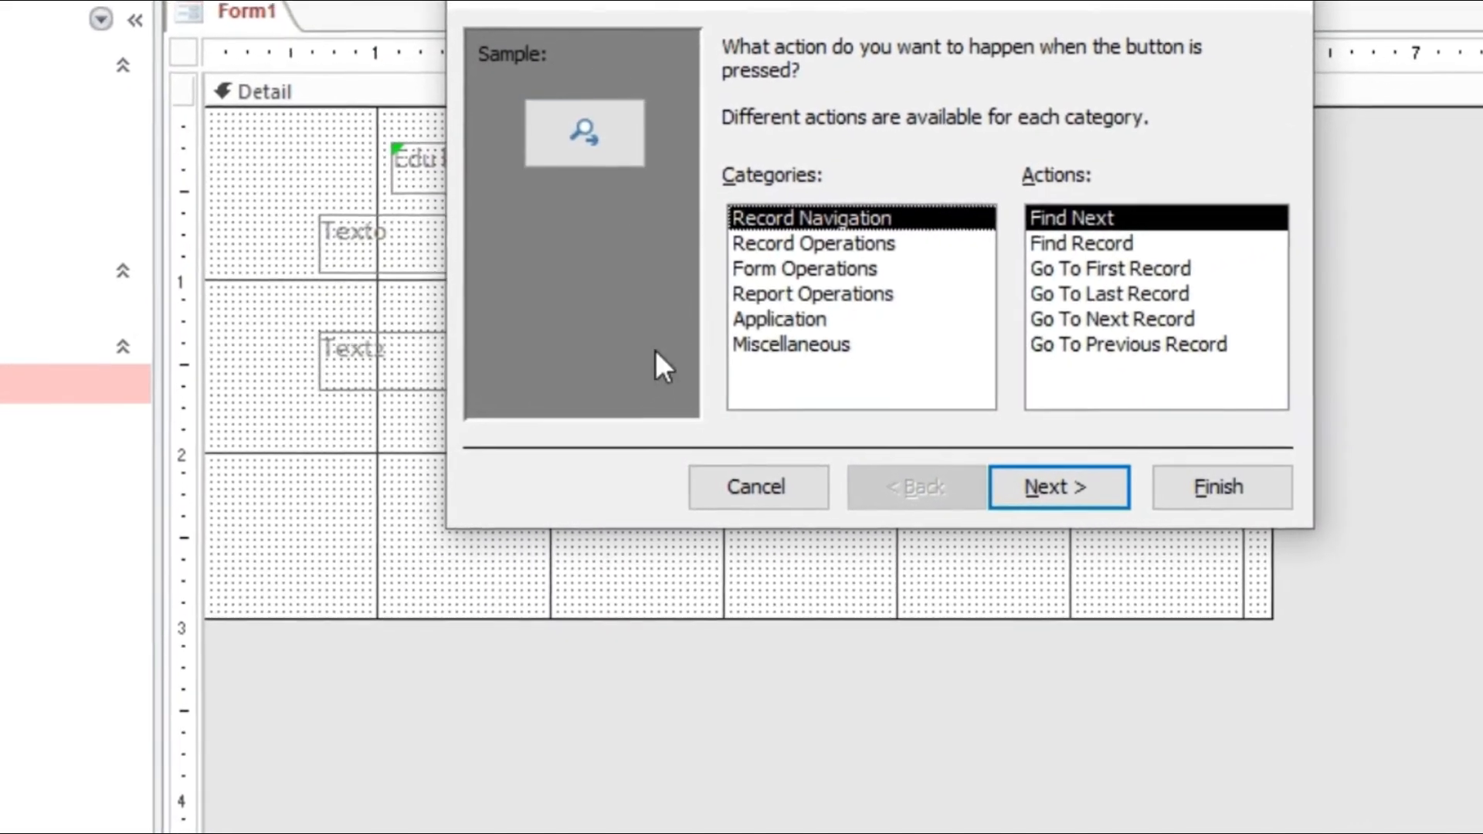
{"action": "left_click", "coordinate": [756, 488]}
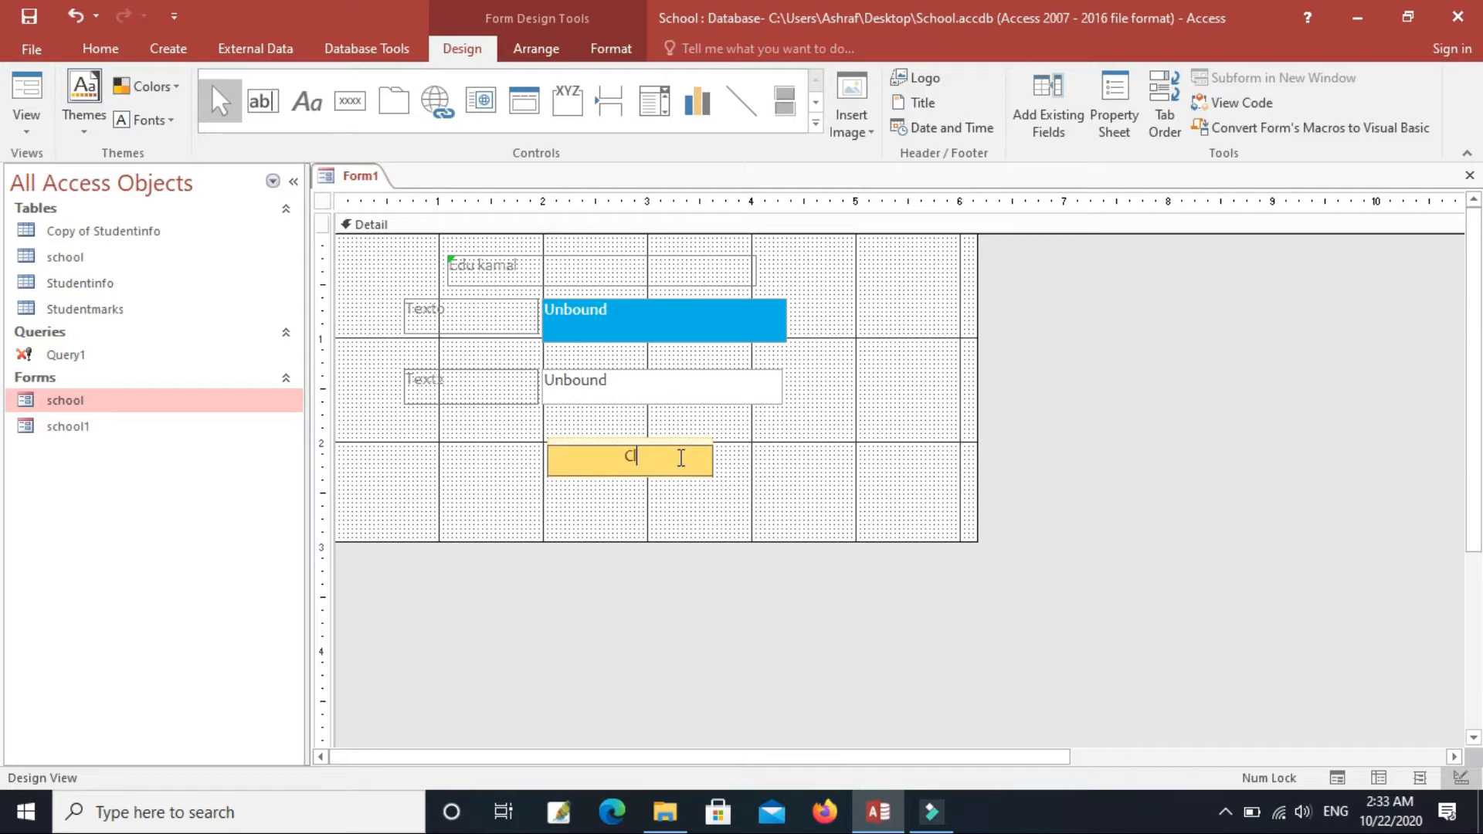
{"action": "type", "text": "ick"}
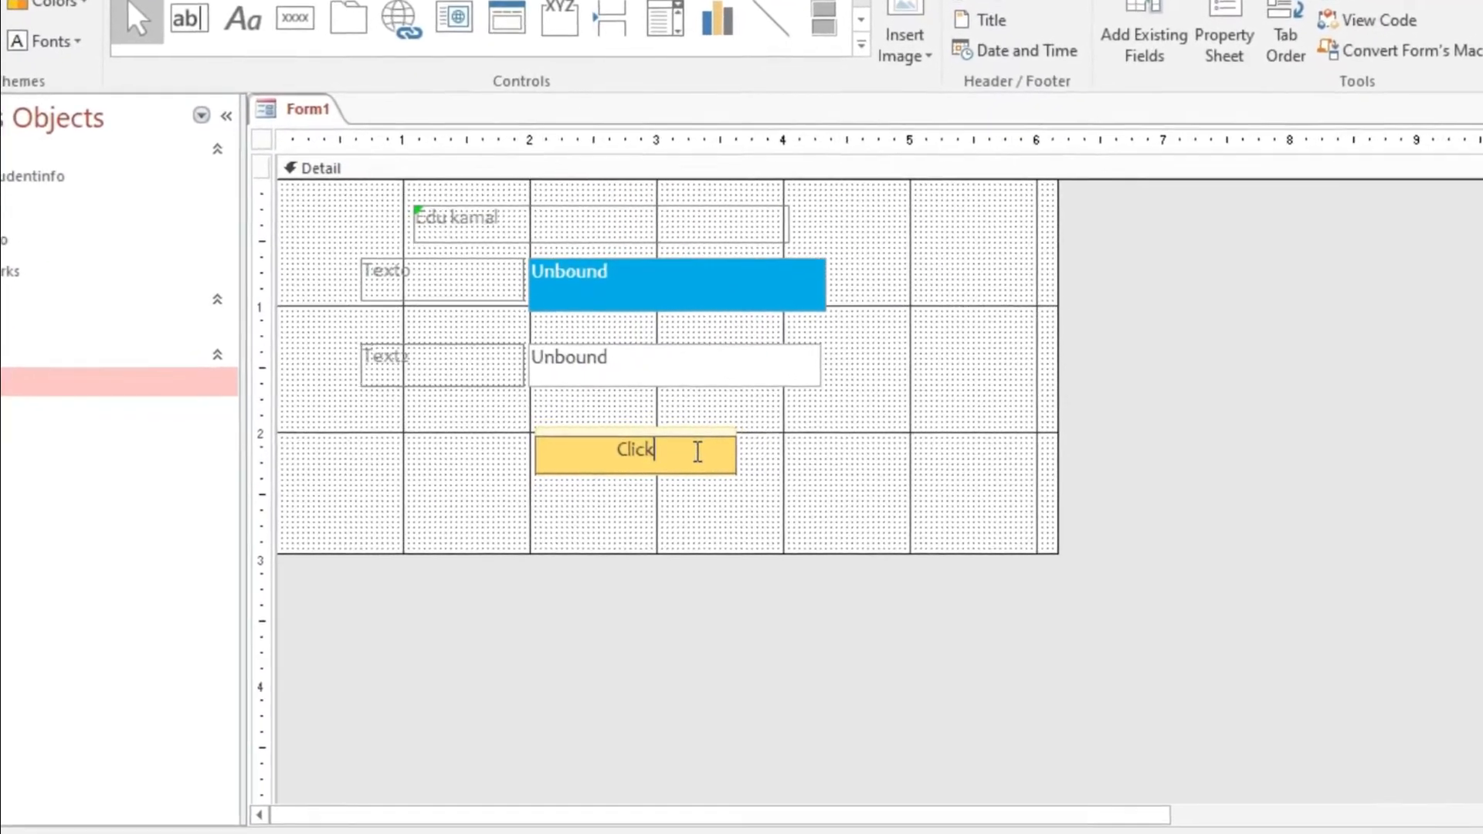
Move the "Click" button to just beneath the second text box, aligned with the text boxes' far end
{"action": "left_click", "coordinate": [815, 456]}
{"action": "left_click", "coordinate": [718, 460]}
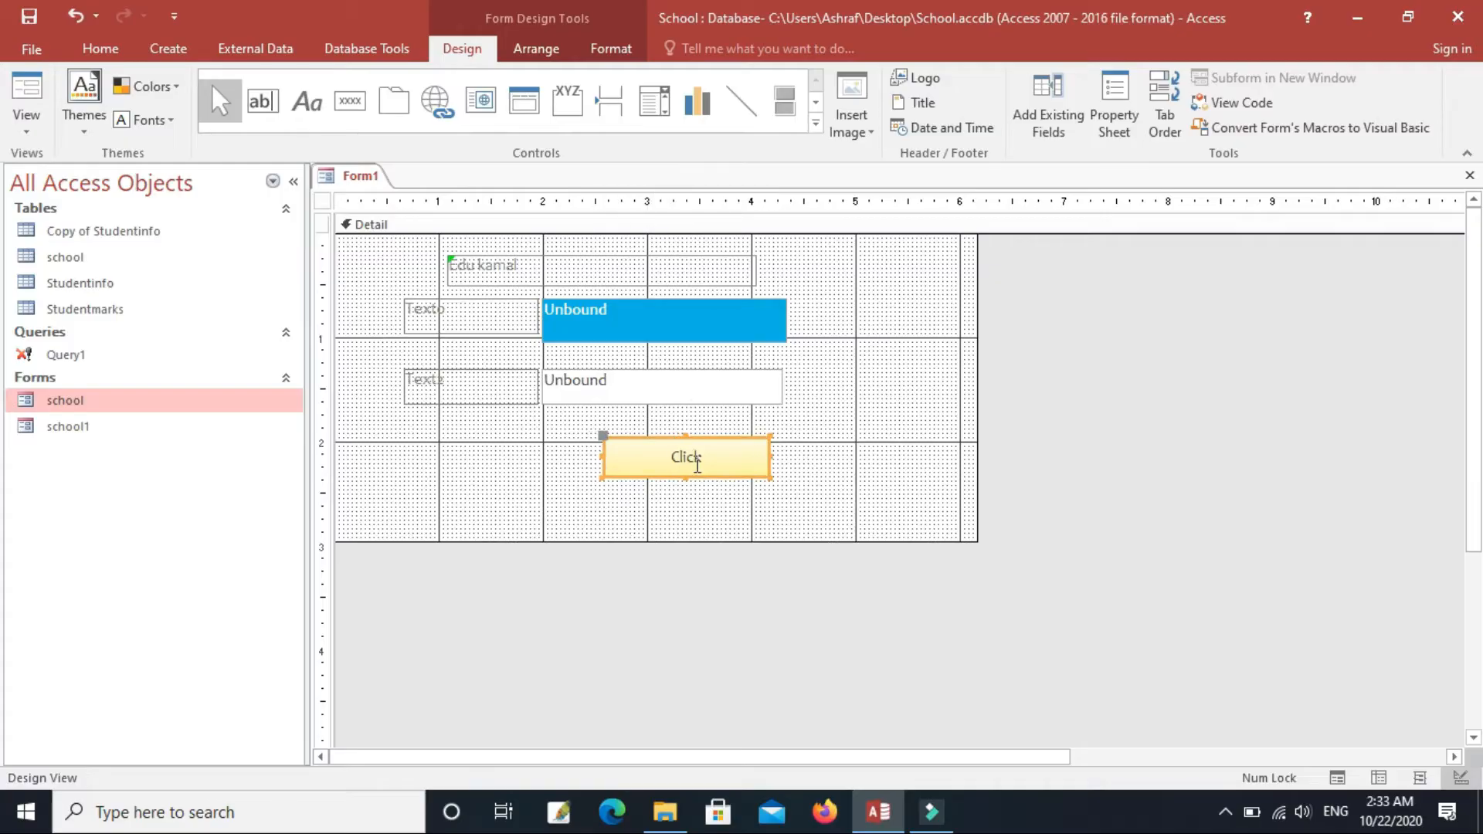
{"action": "key", "text": "Right"}
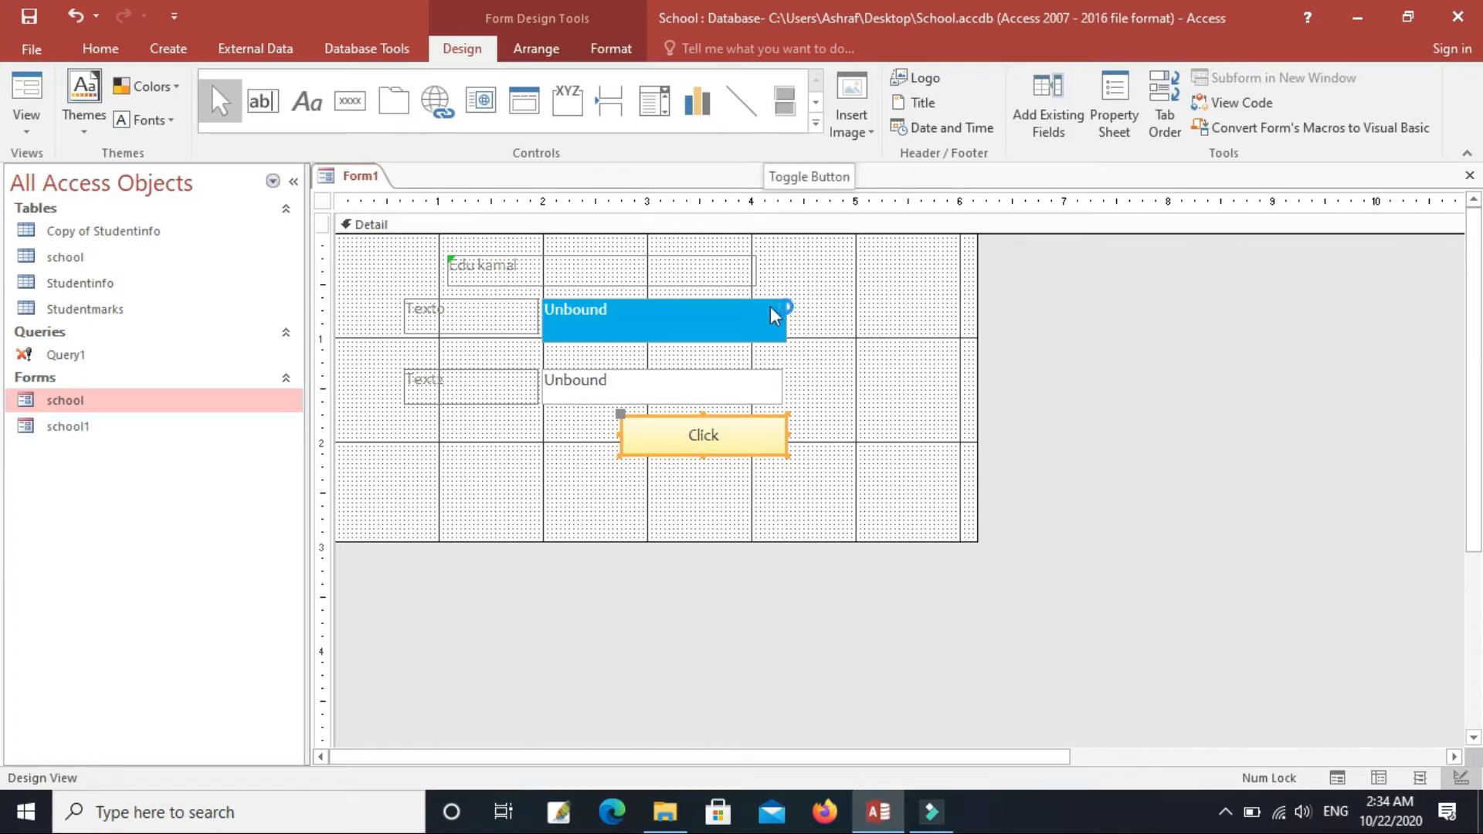
{"action": "left_click", "coordinate": [631, 310]}
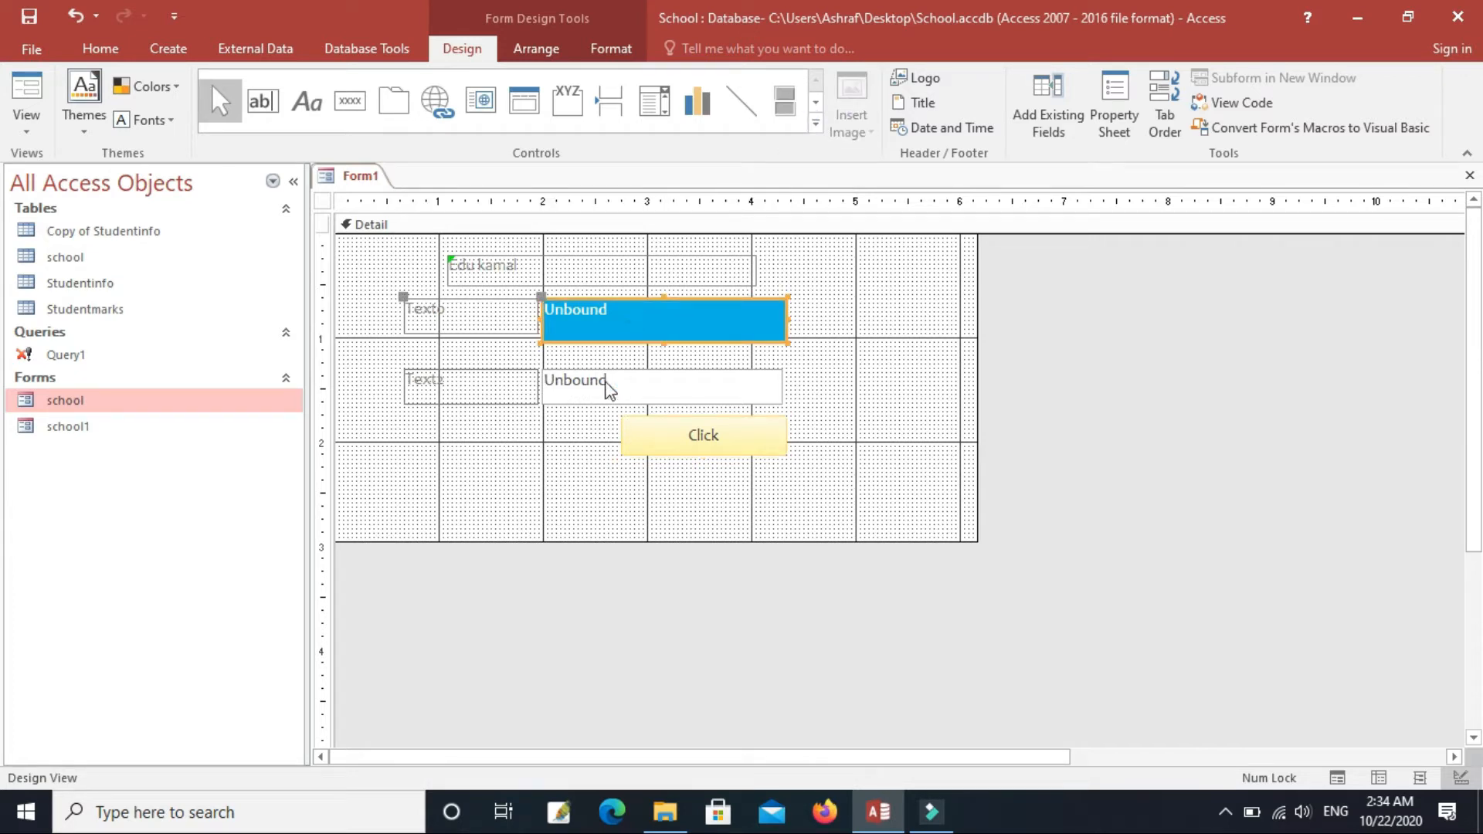
{"action": "left_click", "coordinate": [915, 431]}
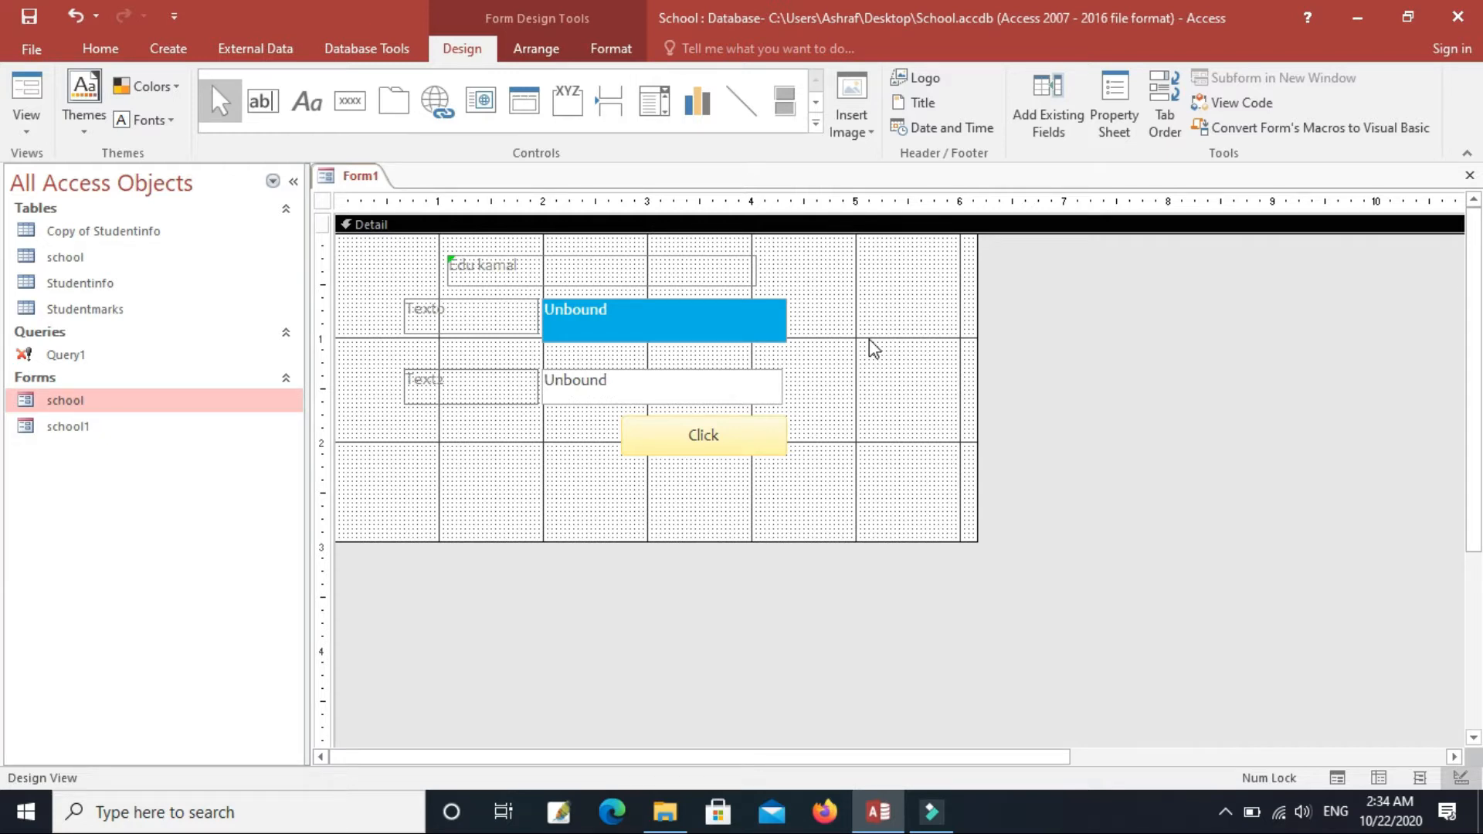
Open the Detail section's properties and review its Format, Data, Event, Other and full property lists
{"action": "right_click", "coordinate": [833, 319]}
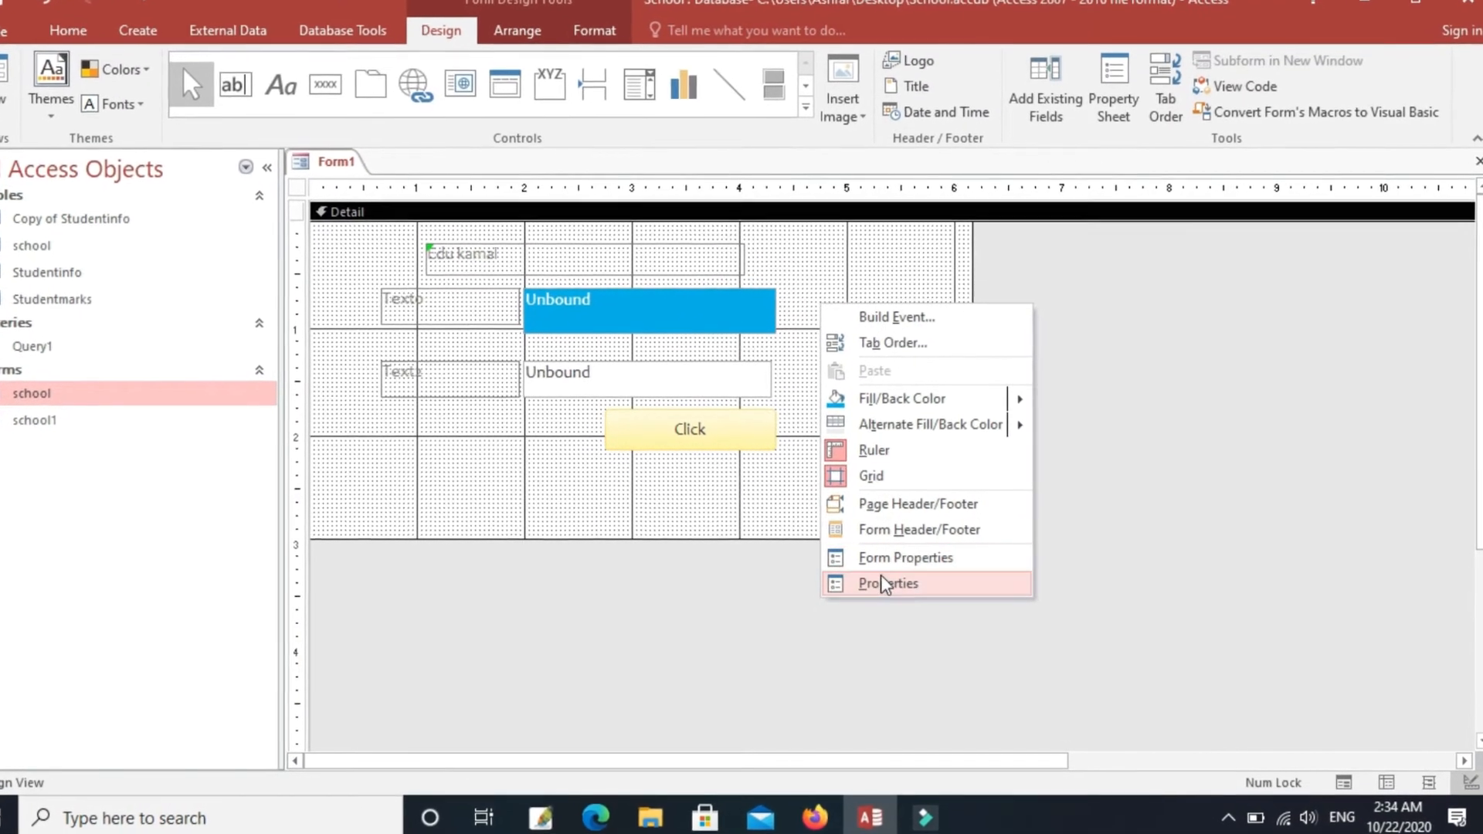
{"action": "left_click", "coordinate": [886, 585]}
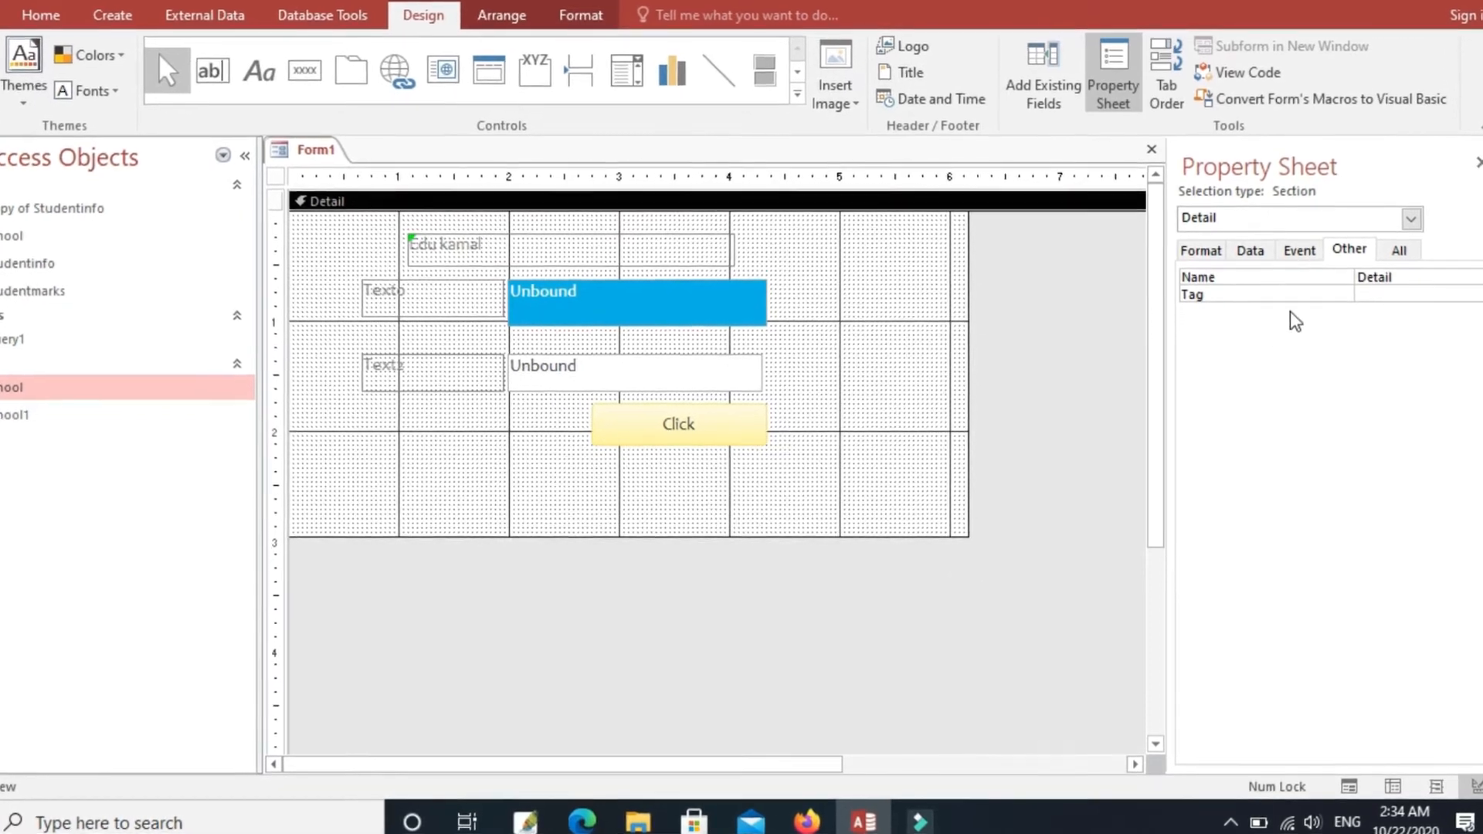
{"action": "left_click", "coordinate": [1322, 220]}
{"action": "left_click", "coordinate": [1333, 224]}
{"action": "left_click", "coordinate": [1308, 234]}
{"action": "left_click", "coordinate": [1260, 220]}
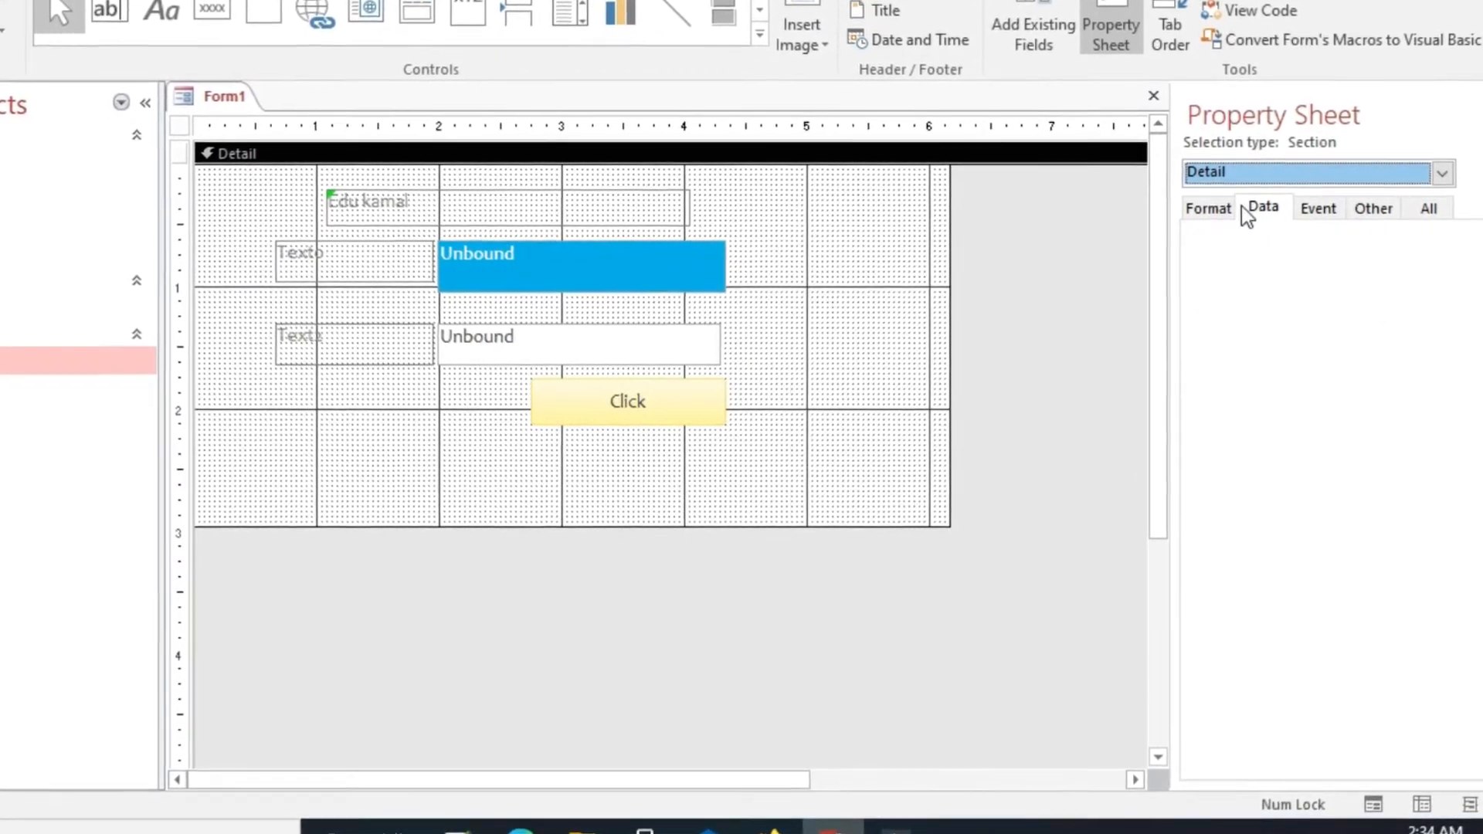
{"action": "left_click", "coordinate": [1215, 208]}
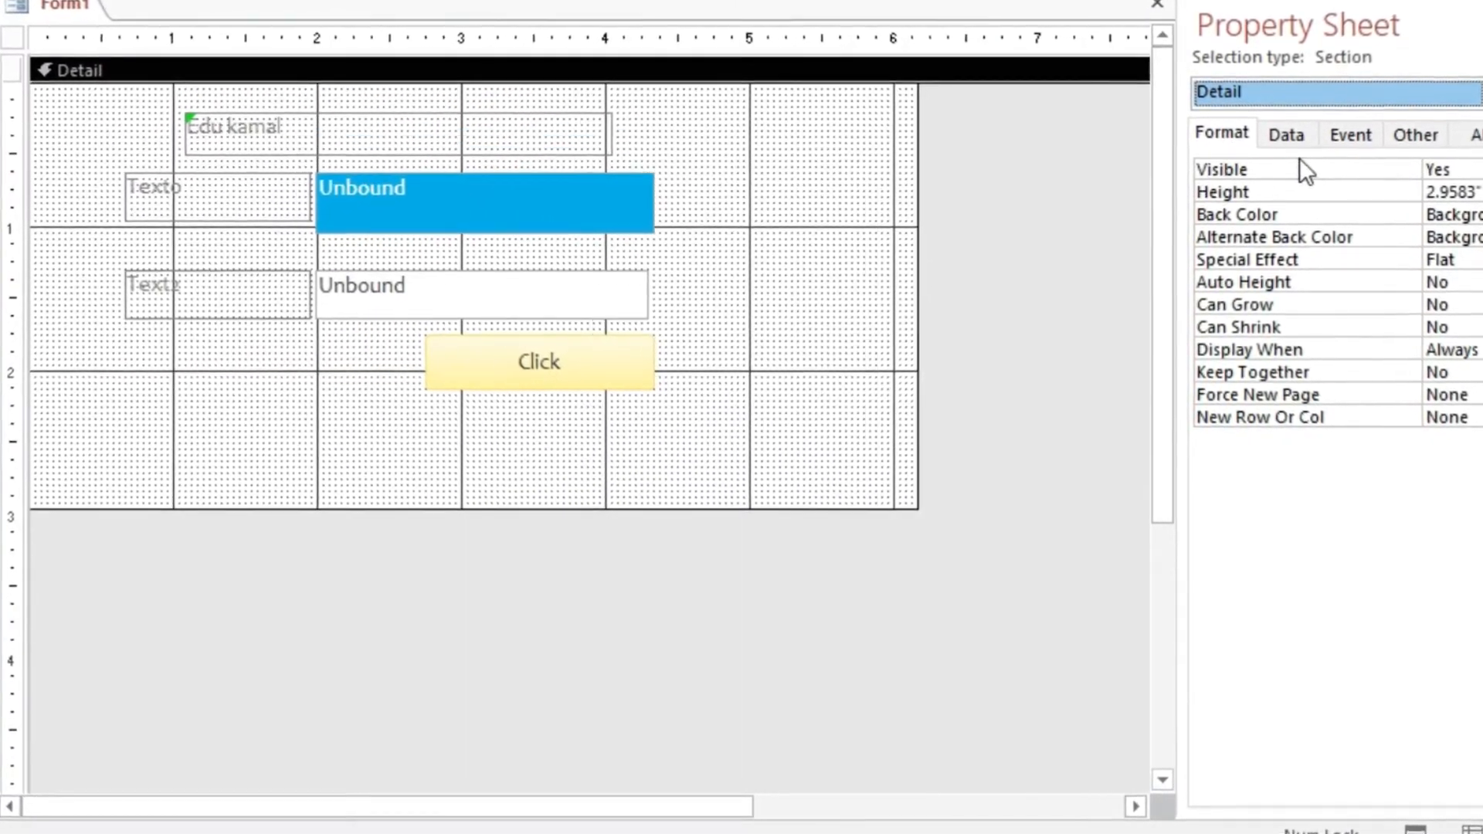
{"action": "left_click", "coordinate": [1299, 135]}
{"action": "left_click", "coordinate": [1348, 135]}
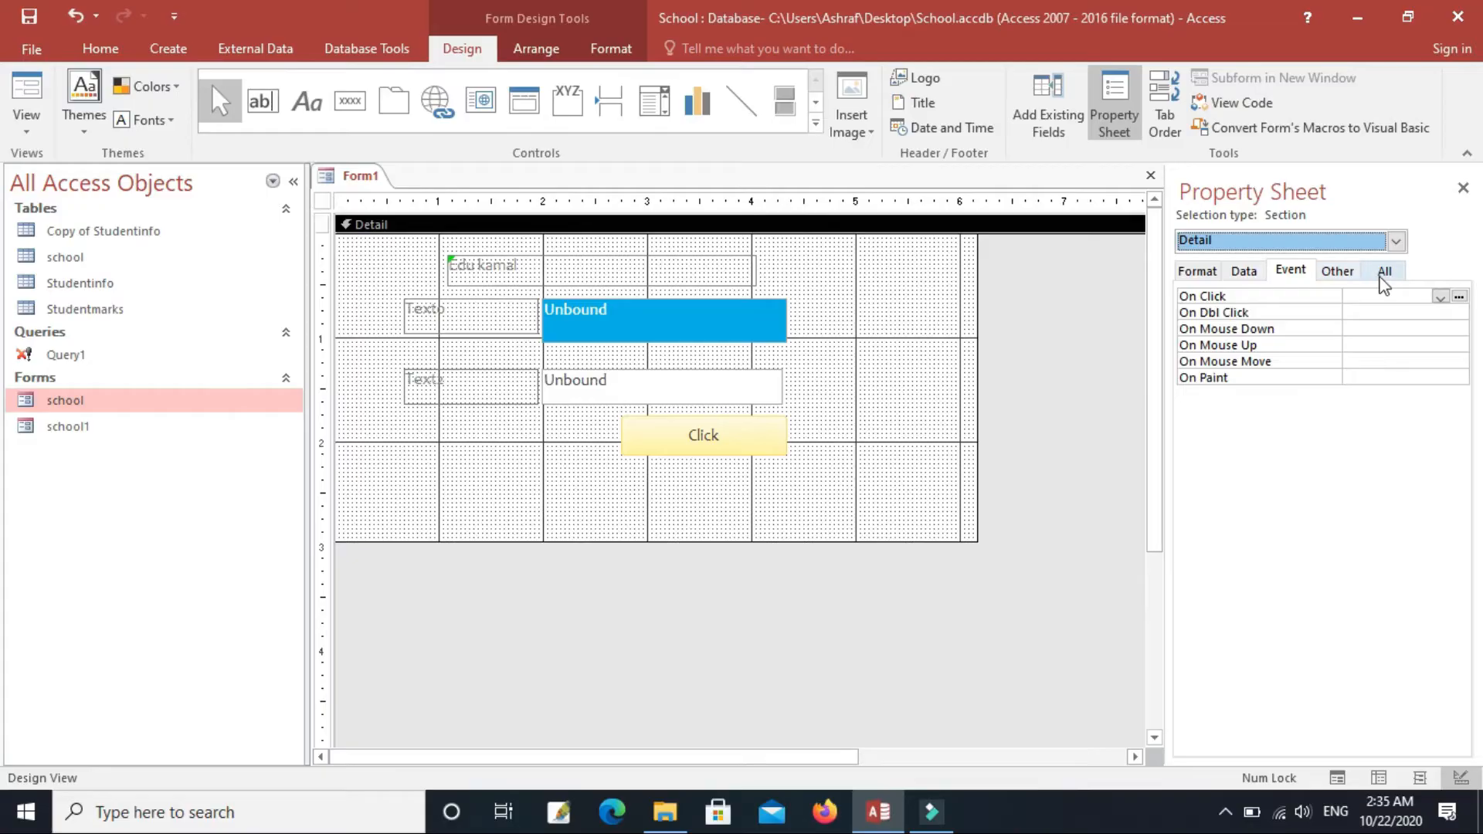
{"action": "left_click", "coordinate": [1384, 269]}
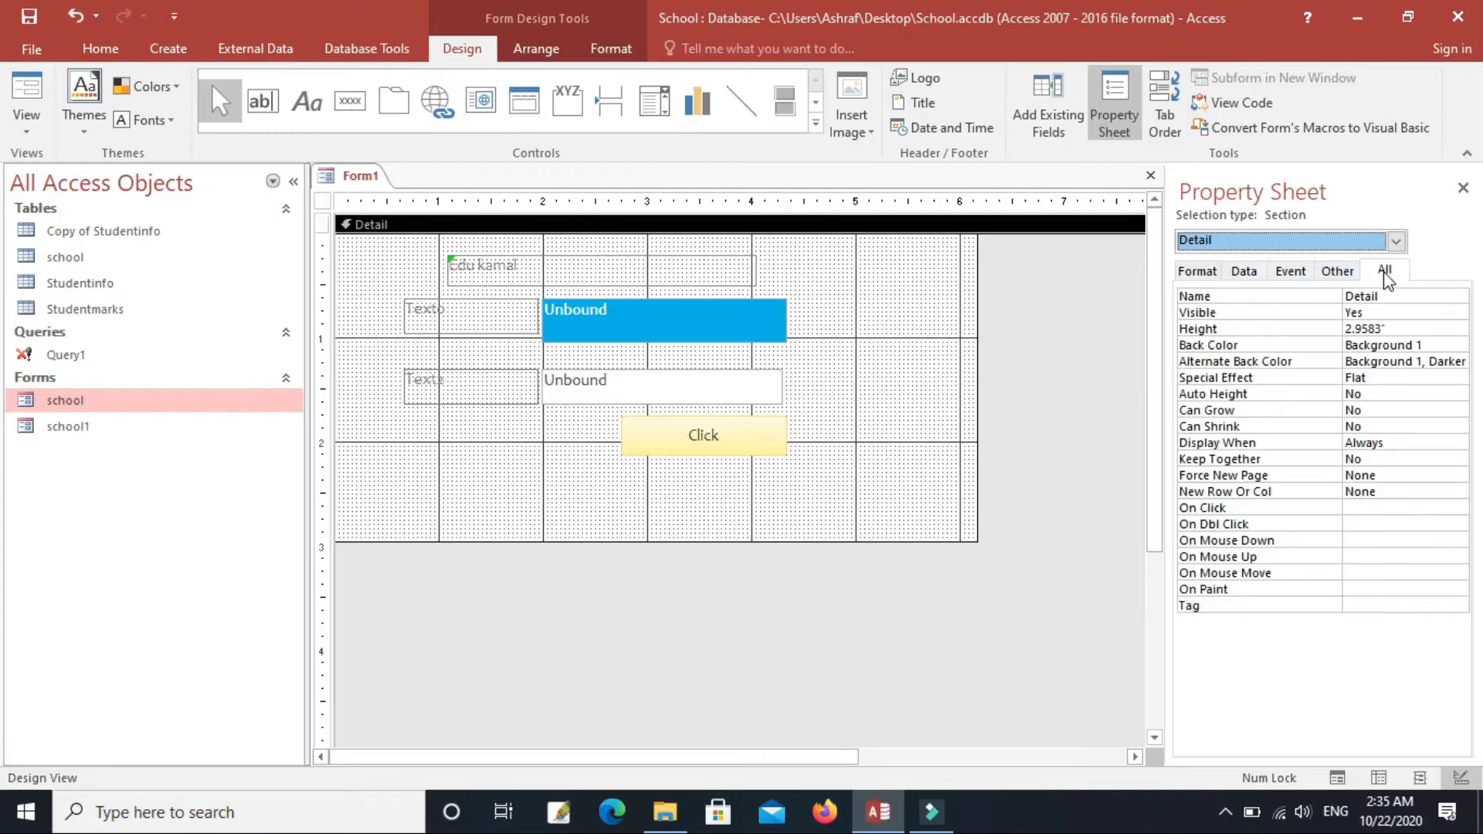
{"action": "left_click", "coordinate": [914, 380]}
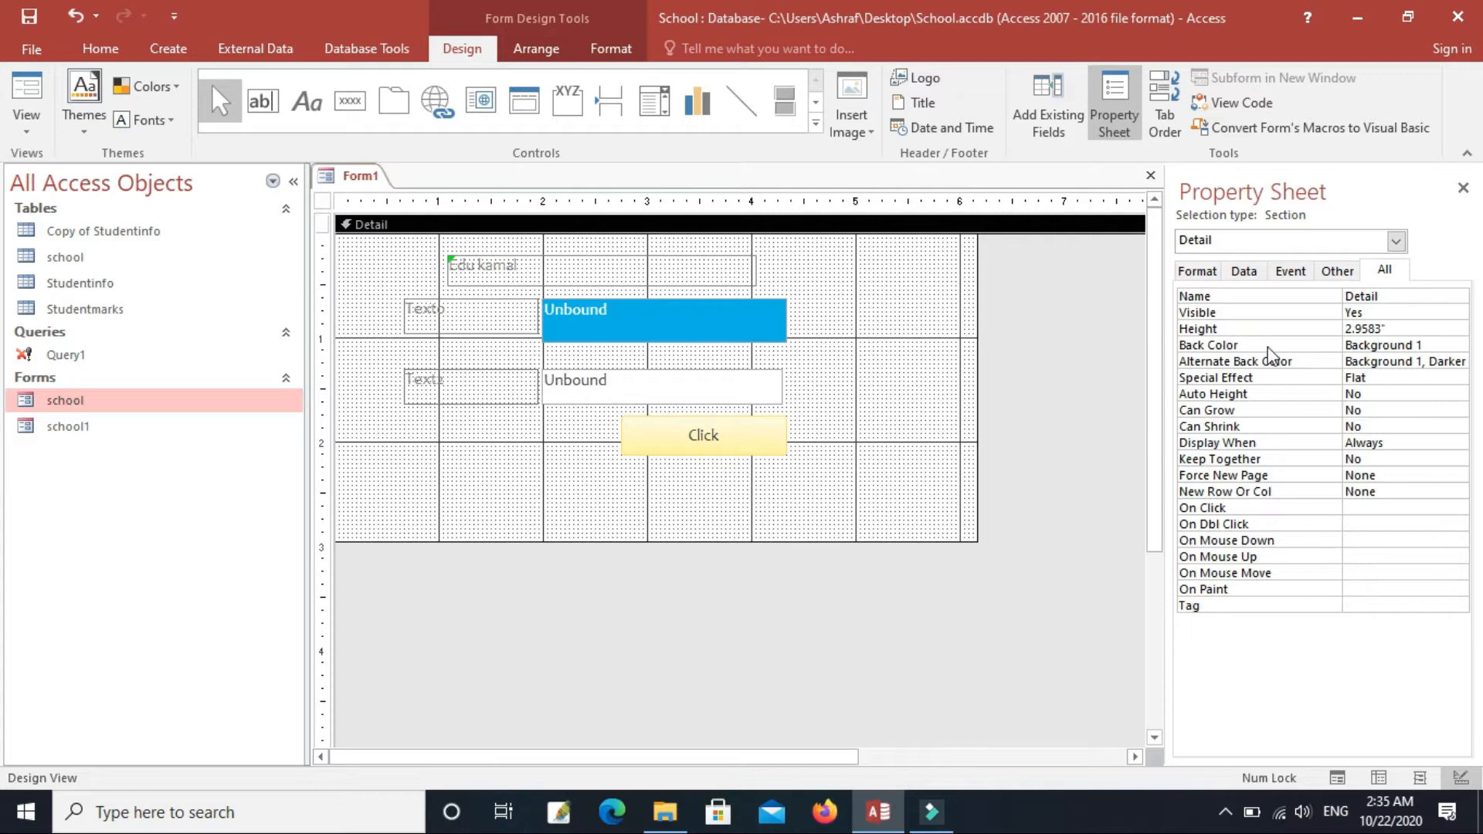
Try the Accent 1 theme color and the black Text 1 color as the Detail section's back color
{"action": "left_click", "coordinate": [1338, 347]}
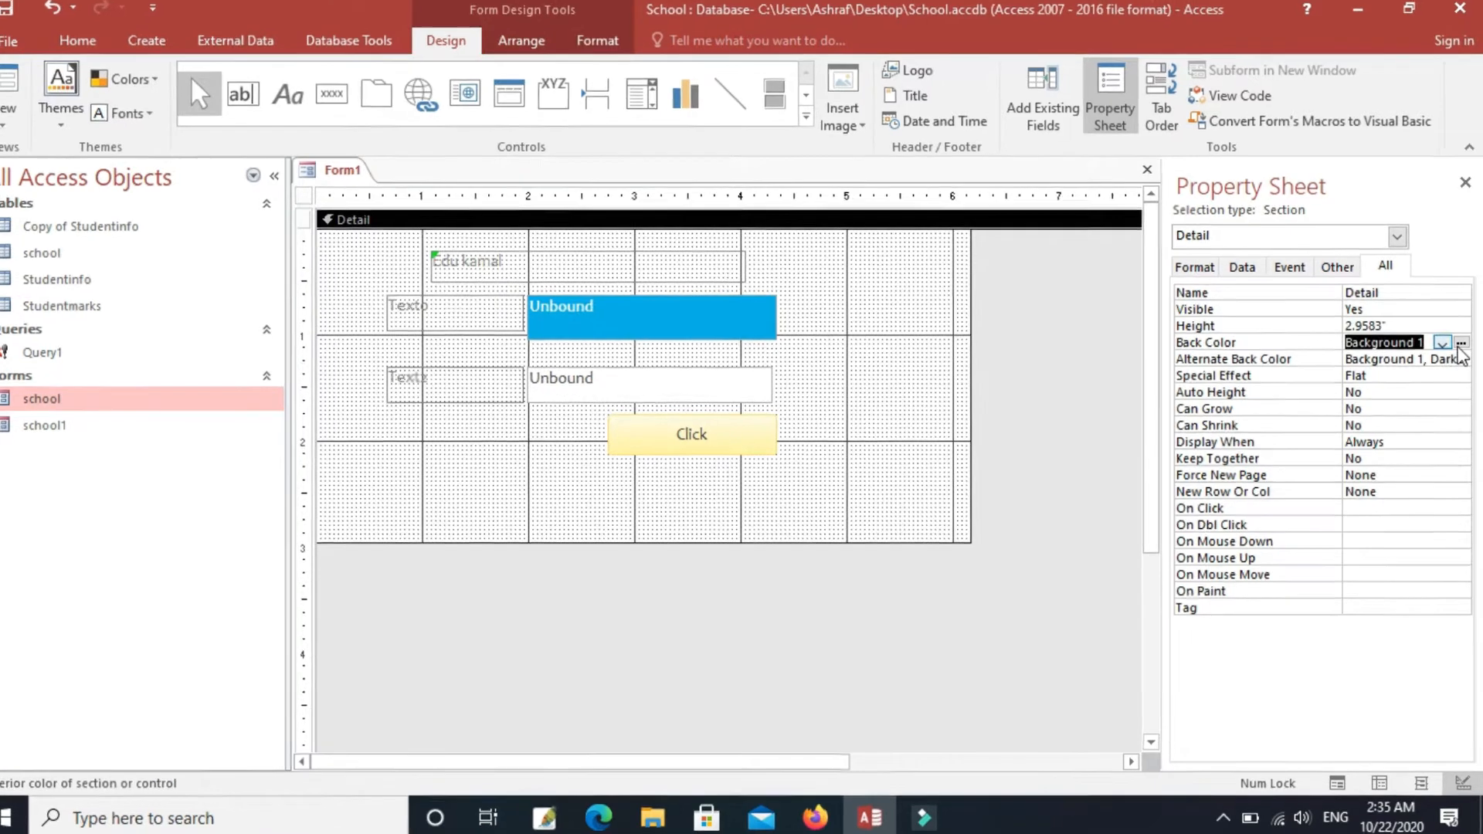
{"action": "left_click", "coordinate": [1441, 345]}
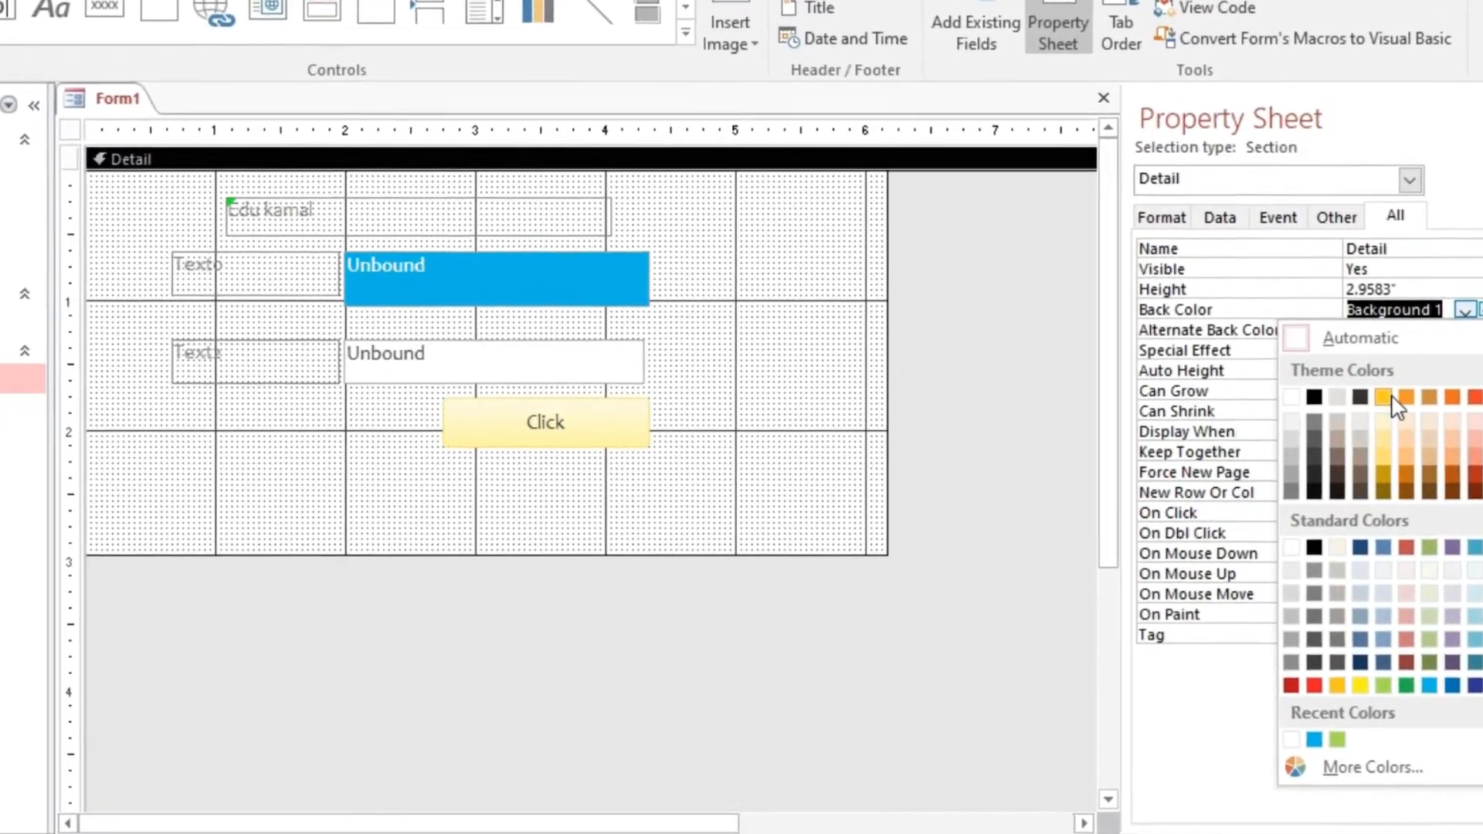
{"action": "left_click", "coordinate": [1381, 402]}
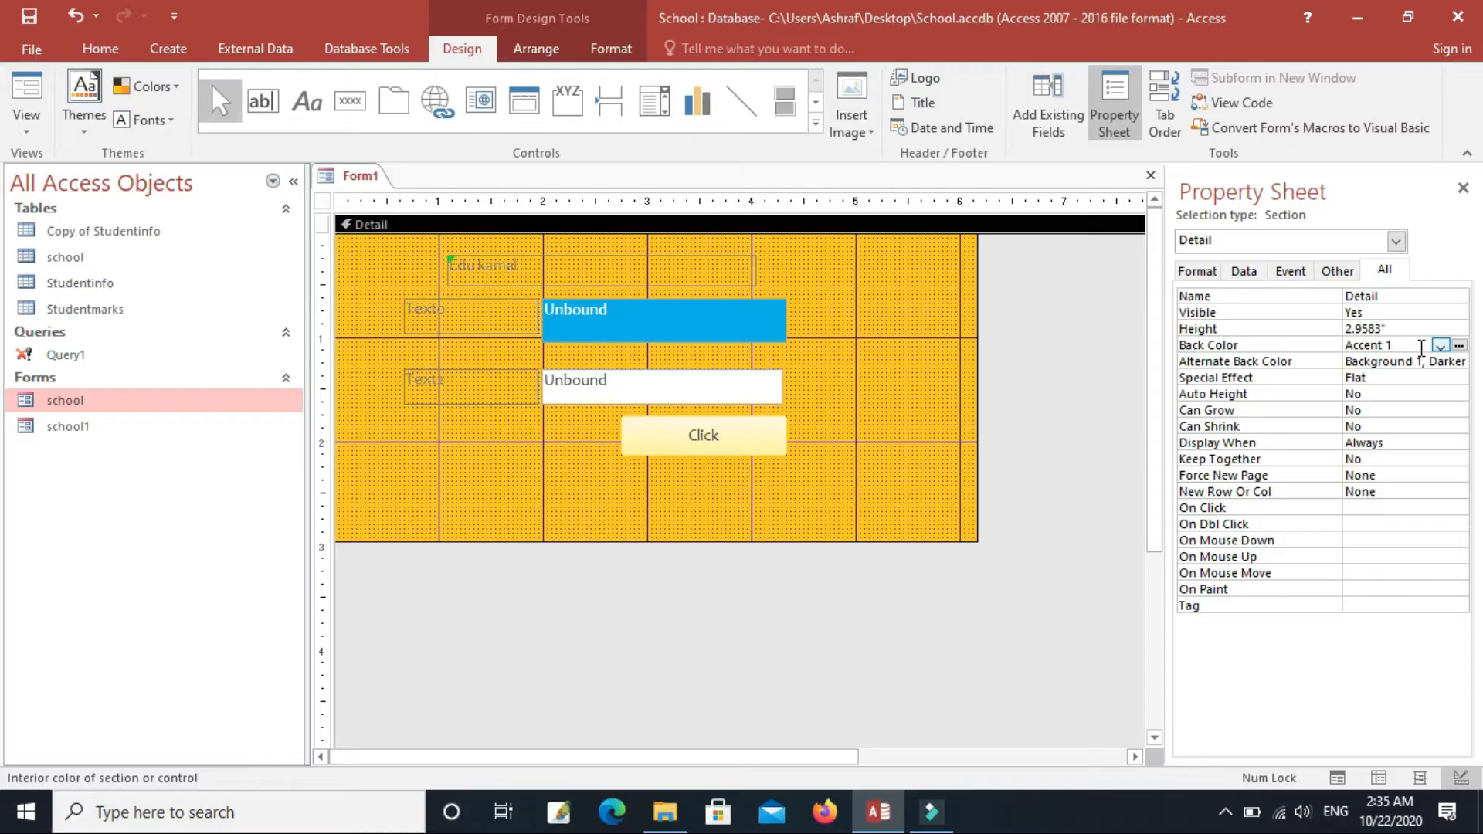
{"action": "left_click", "coordinate": [1441, 345]}
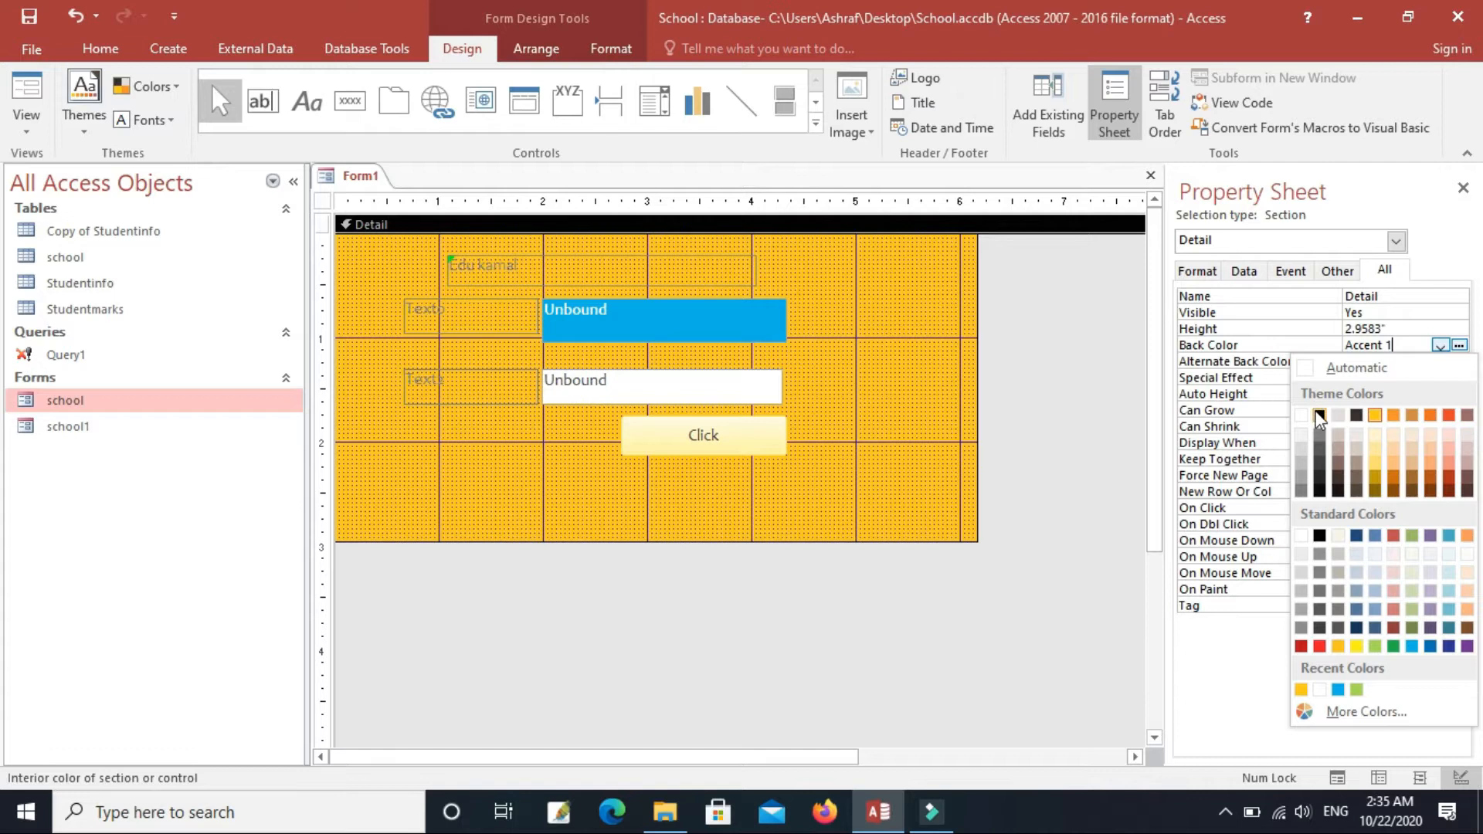
{"action": "left_click", "coordinate": [1320, 417]}
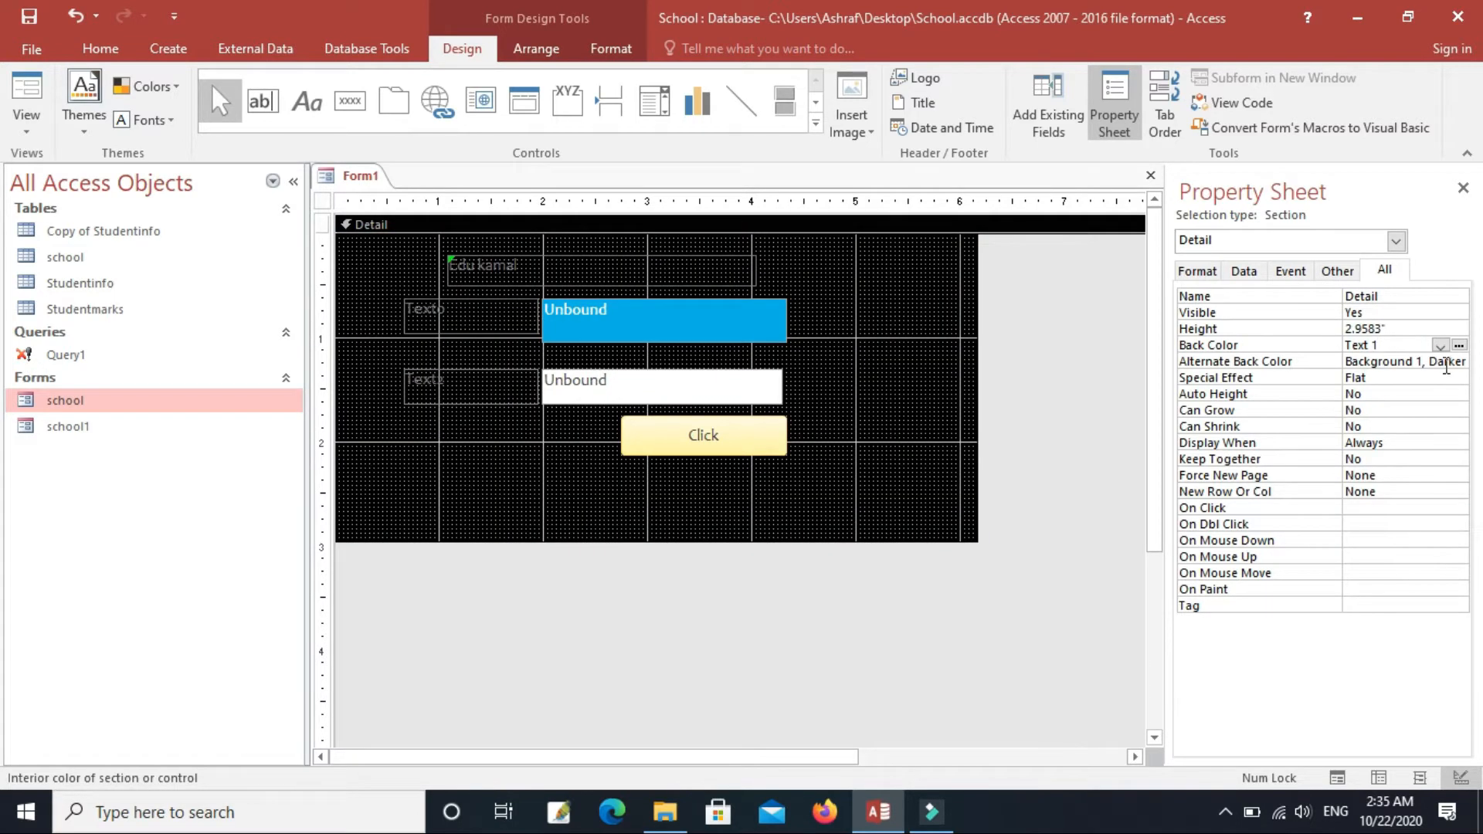
{"action": "left_click", "coordinate": [1459, 347]}
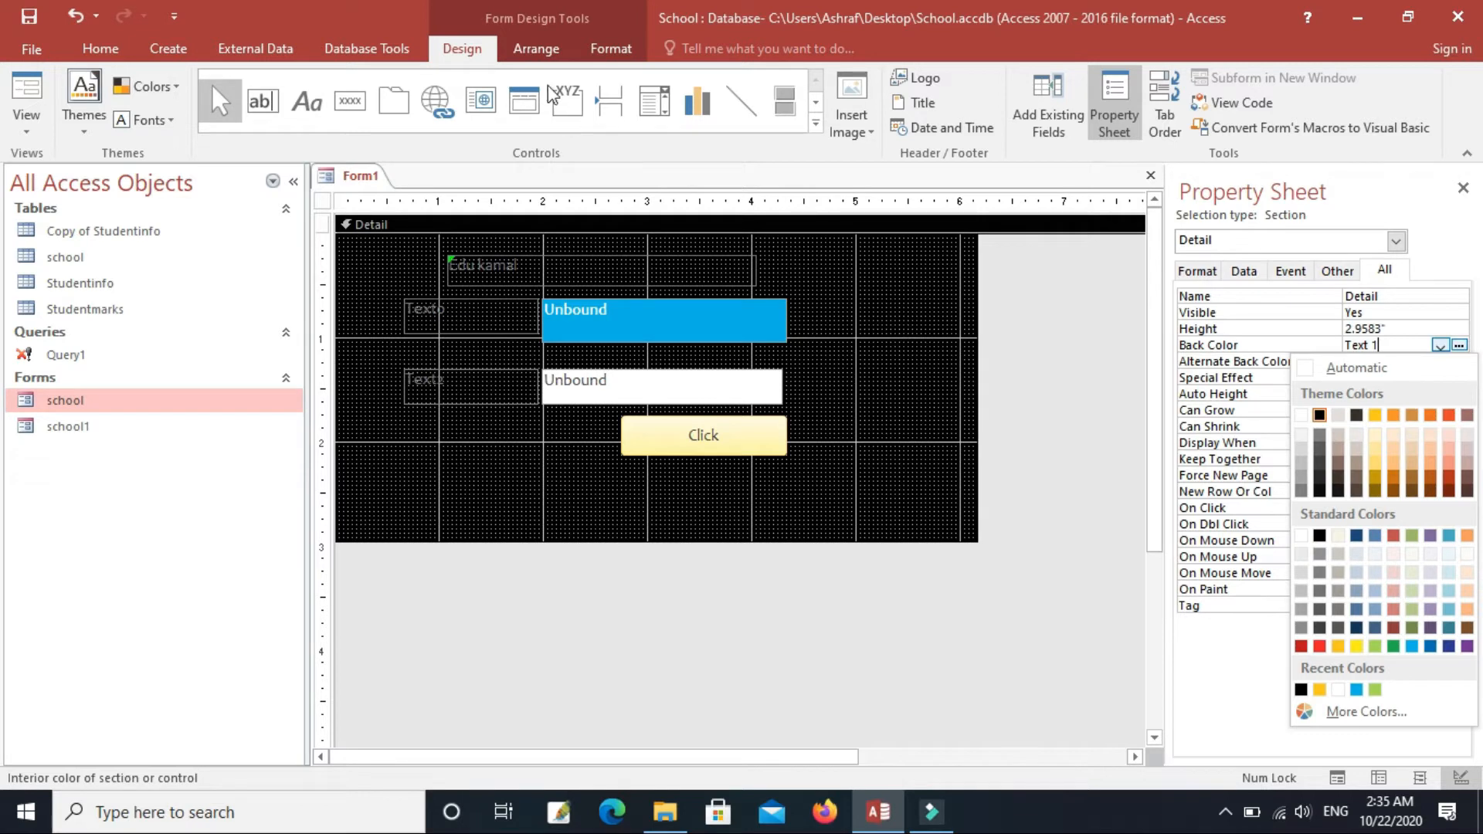
{"action": "left_click", "coordinate": [550, 51]}
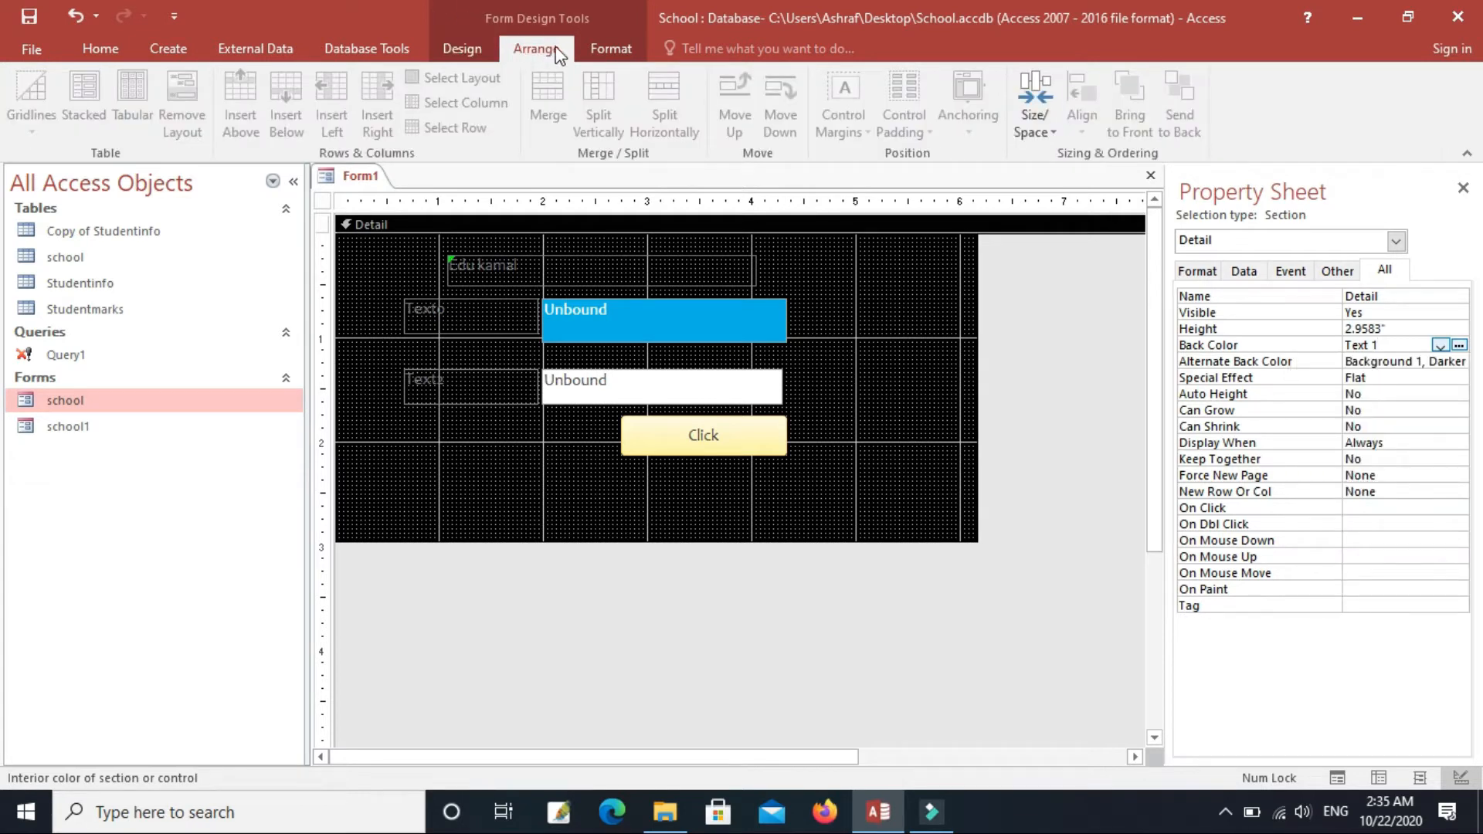
{"action": "left_click", "coordinate": [631, 62]}
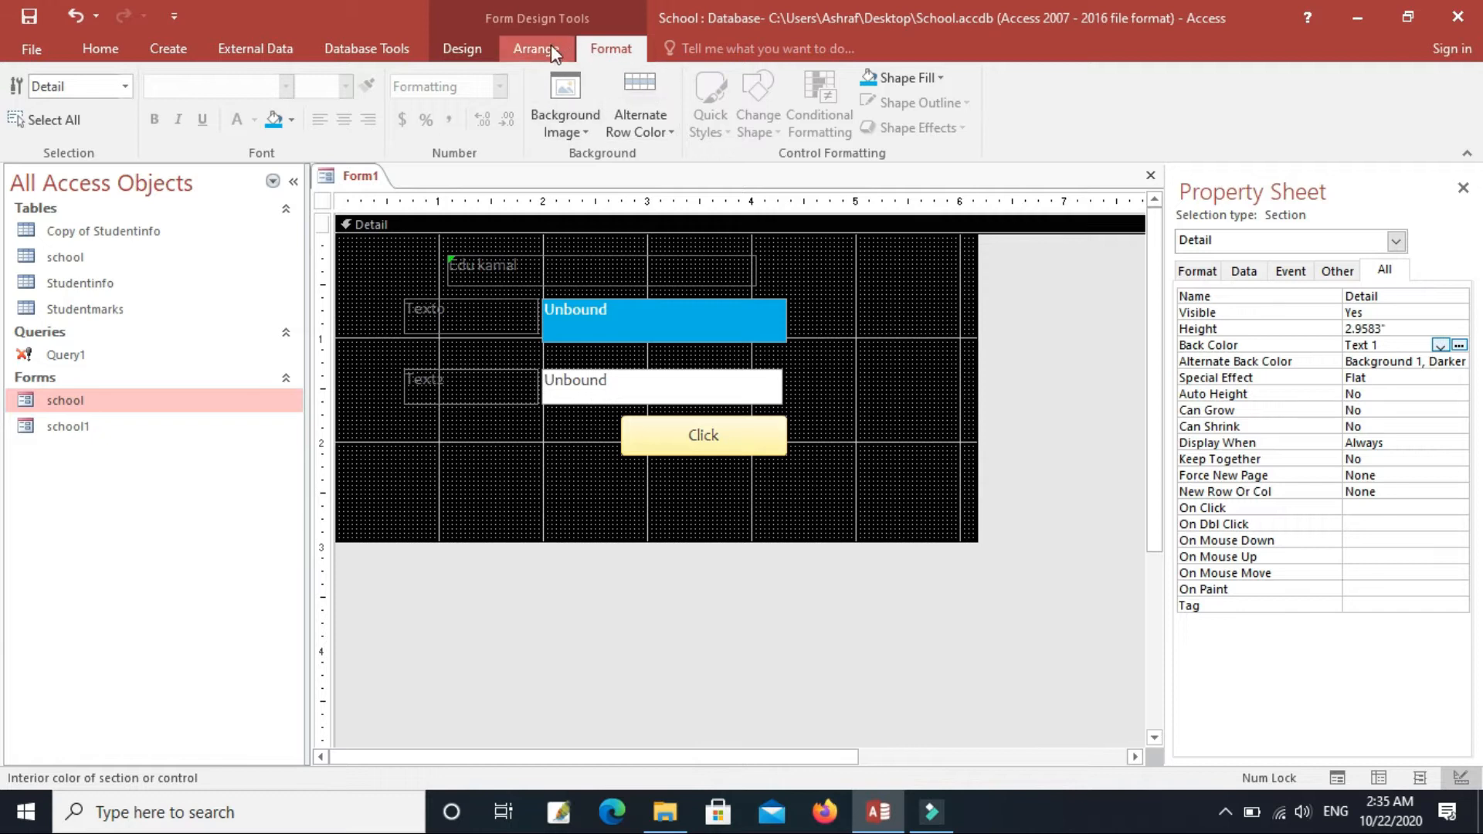
{"action": "left_click", "coordinate": [463, 49]}
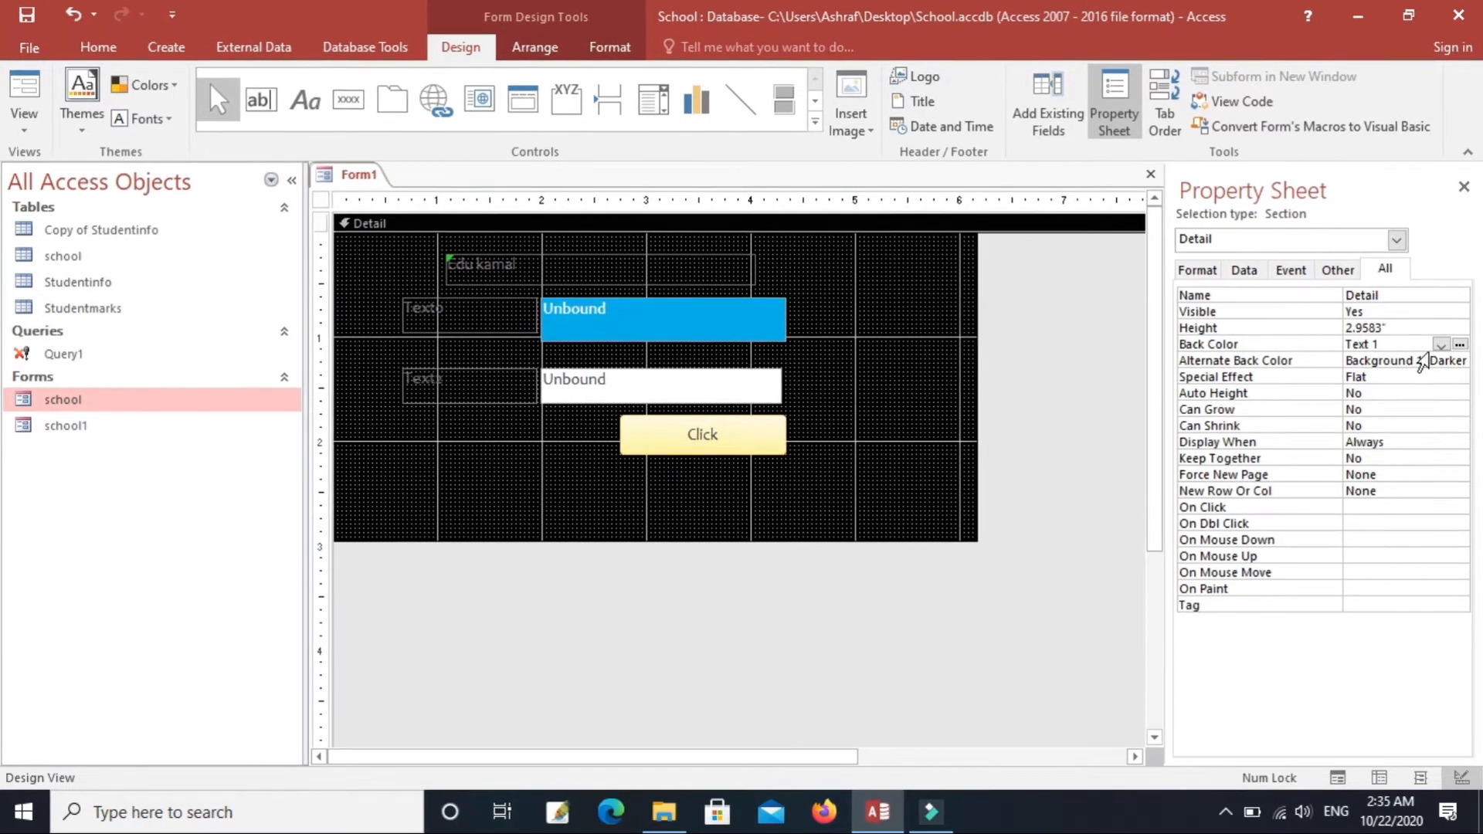
Set the Detail section's back color to white (#FFFFFF), preview the form in Form View and return to Design View
{"action": "left_click", "coordinate": [1460, 343]}
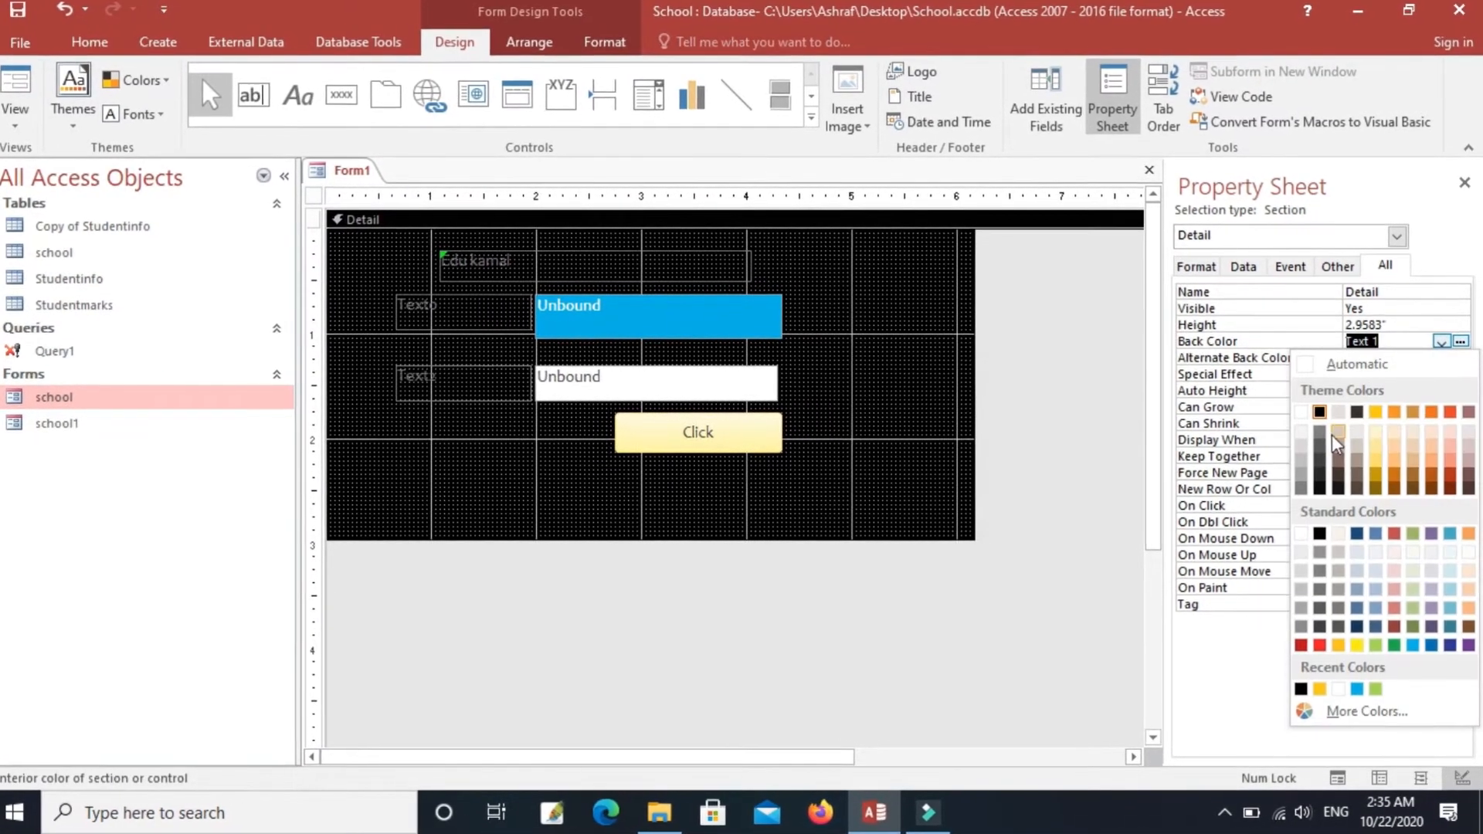
{"action": "left_click", "coordinate": [1301, 534]}
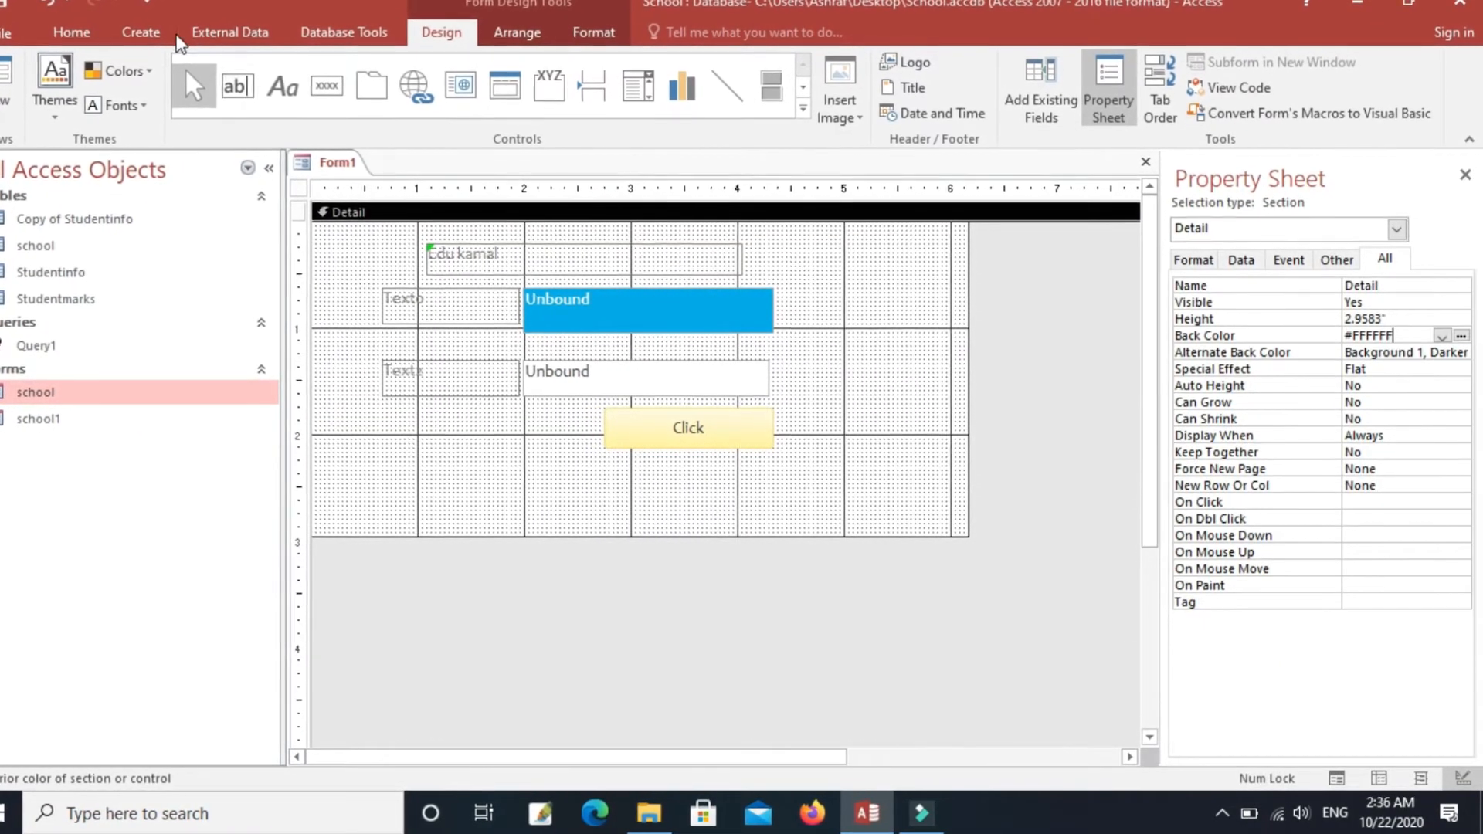
{"action": "left_click", "coordinate": [3, 69]}
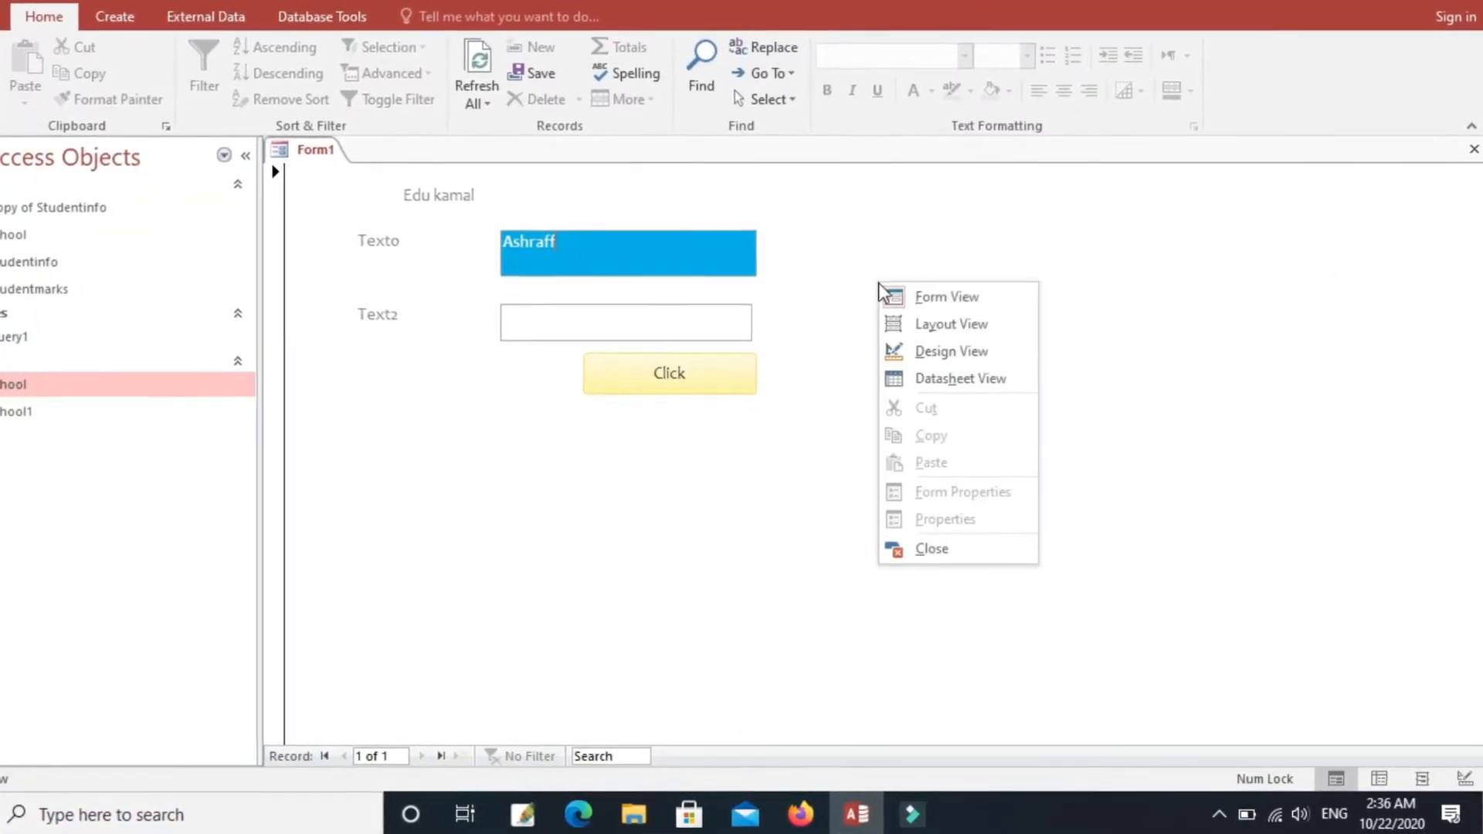
{"action": "left_click", "coordinate": [896, 351]}
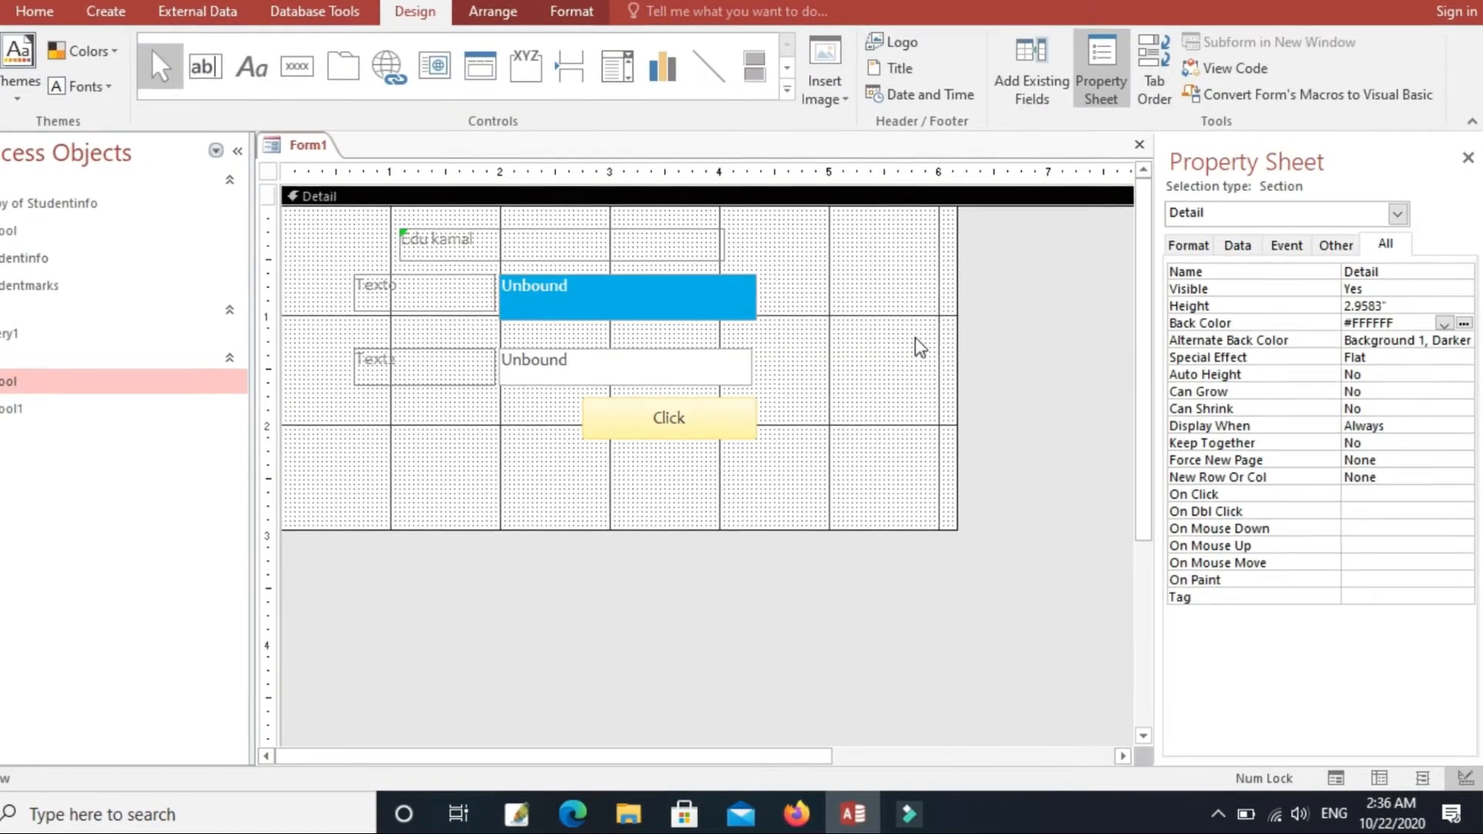
Set the Detail section's alternate back color to the Accent 1 theme color
{"action": "left_click", "coordinate": [1374, 287]}
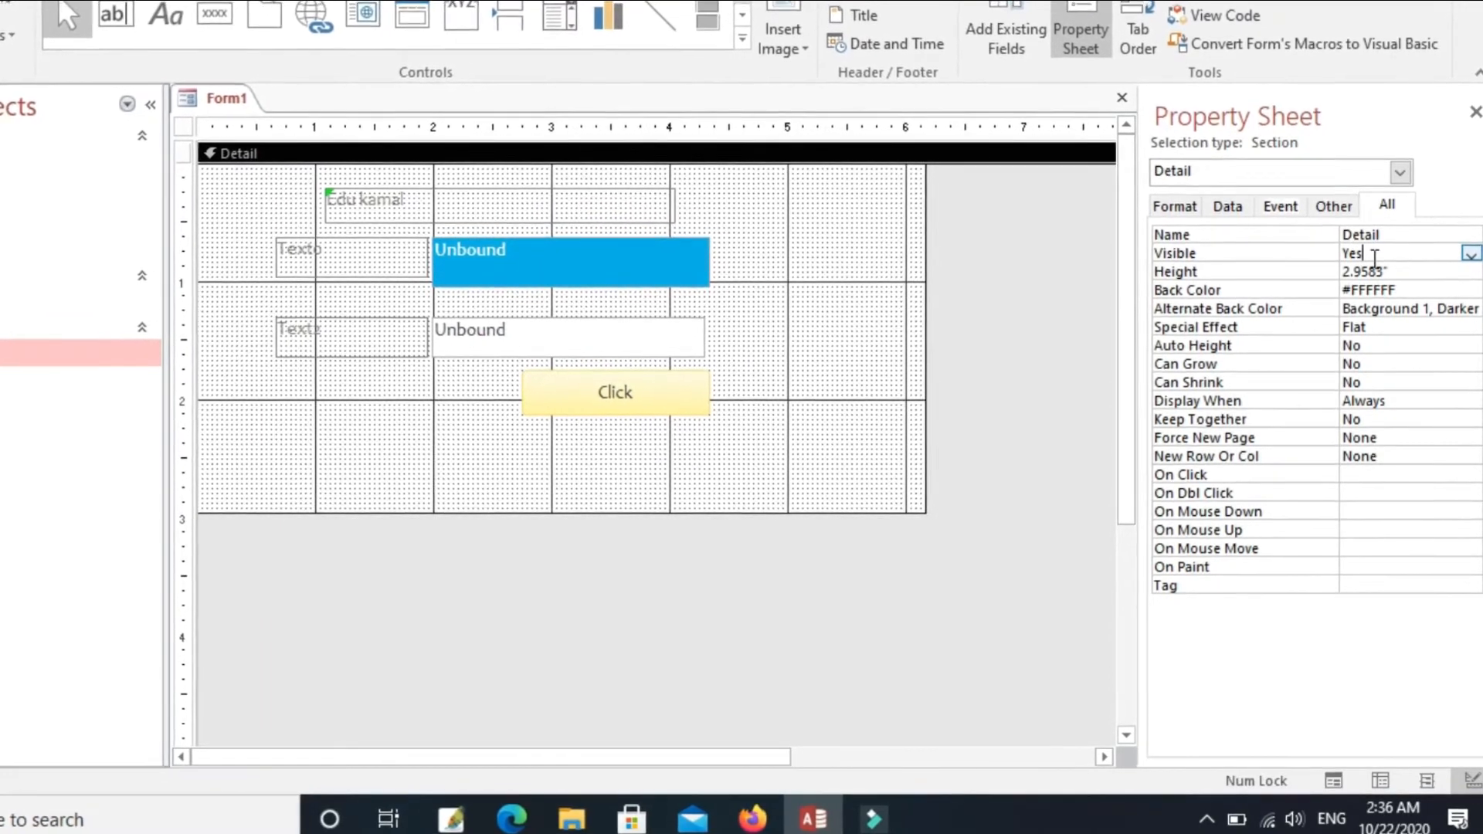
{"action": "left_click", "coordinate": [1389, 309]}
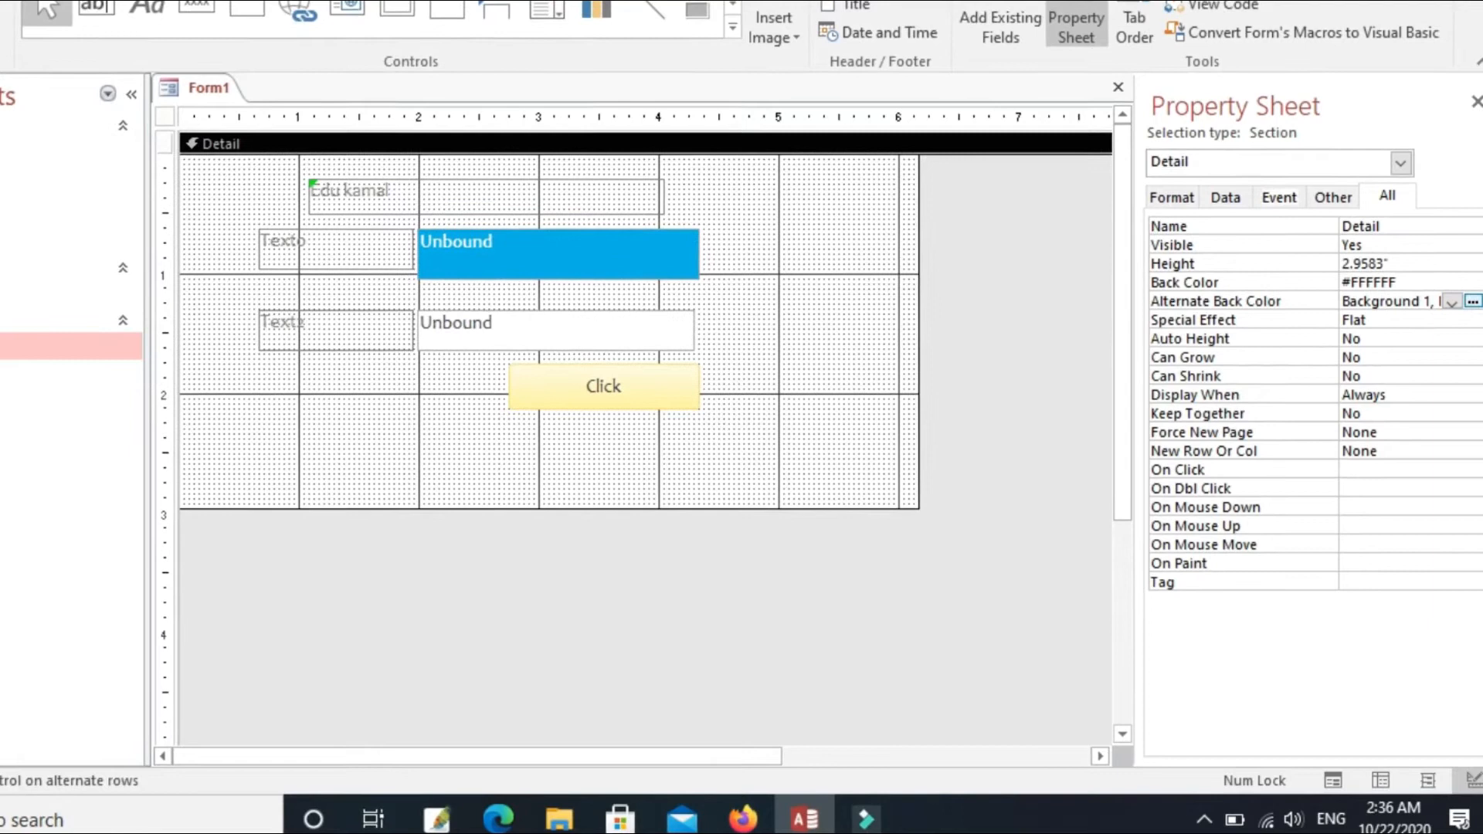
{"action": "left_click", "coordinate": [1452, 302]}
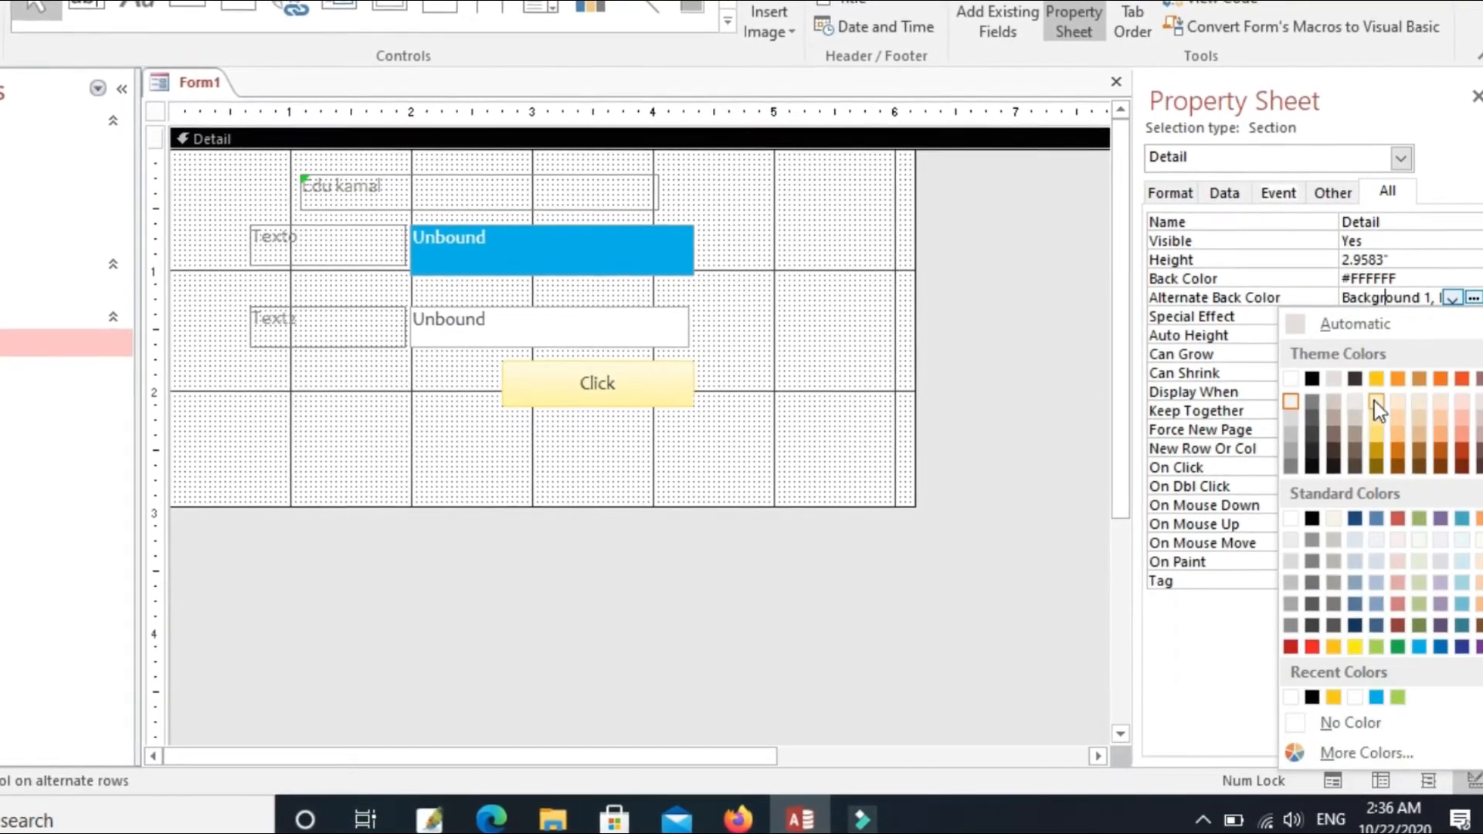
{"action": "left_click", "coordinate": [1375, 380]}
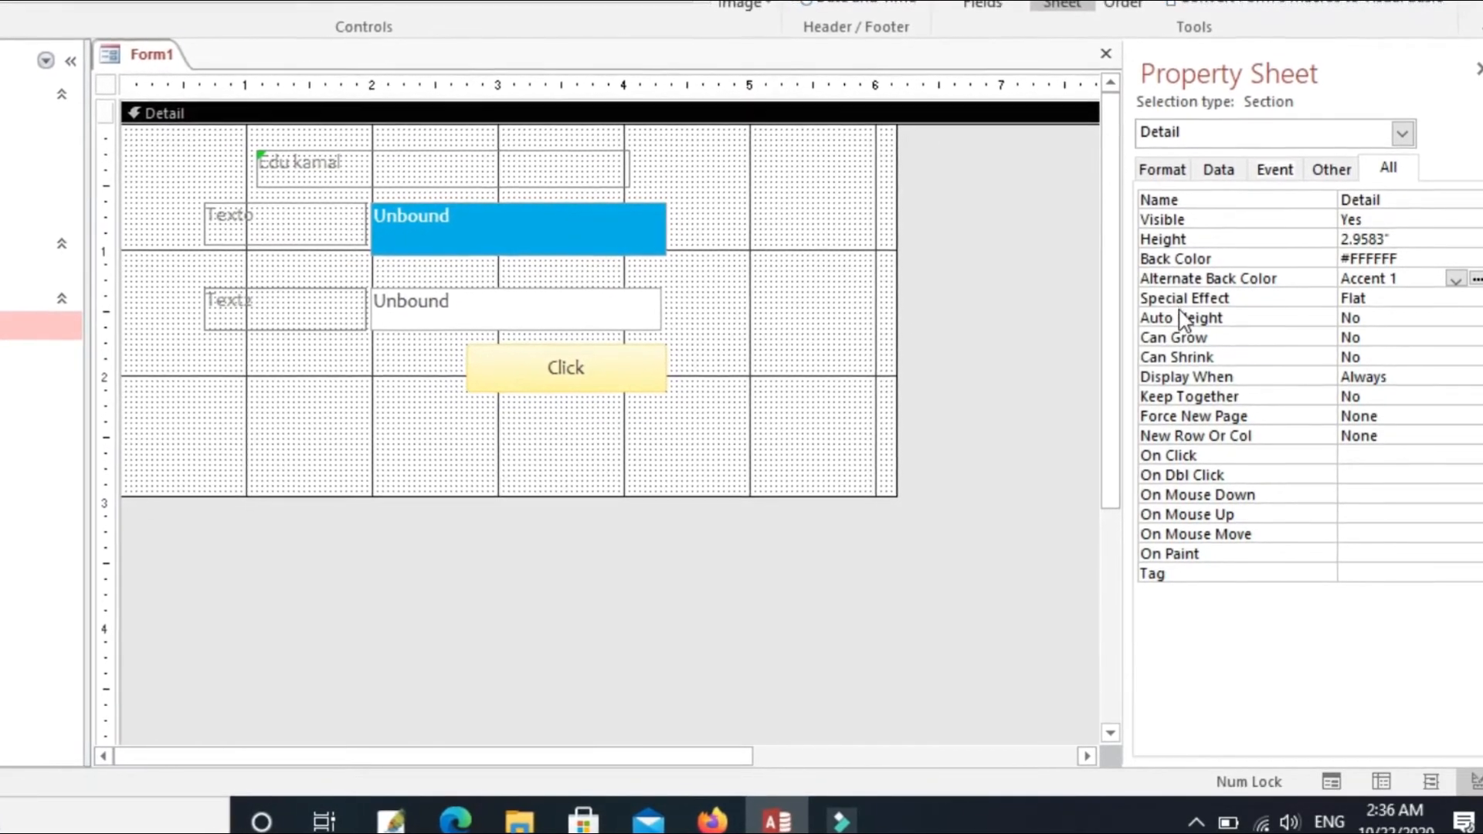
Set the Detail section's special effect to Raised, preview the form in Form View and return to Design View
{"action": "left_click", "coordinate": [1178, 300]}
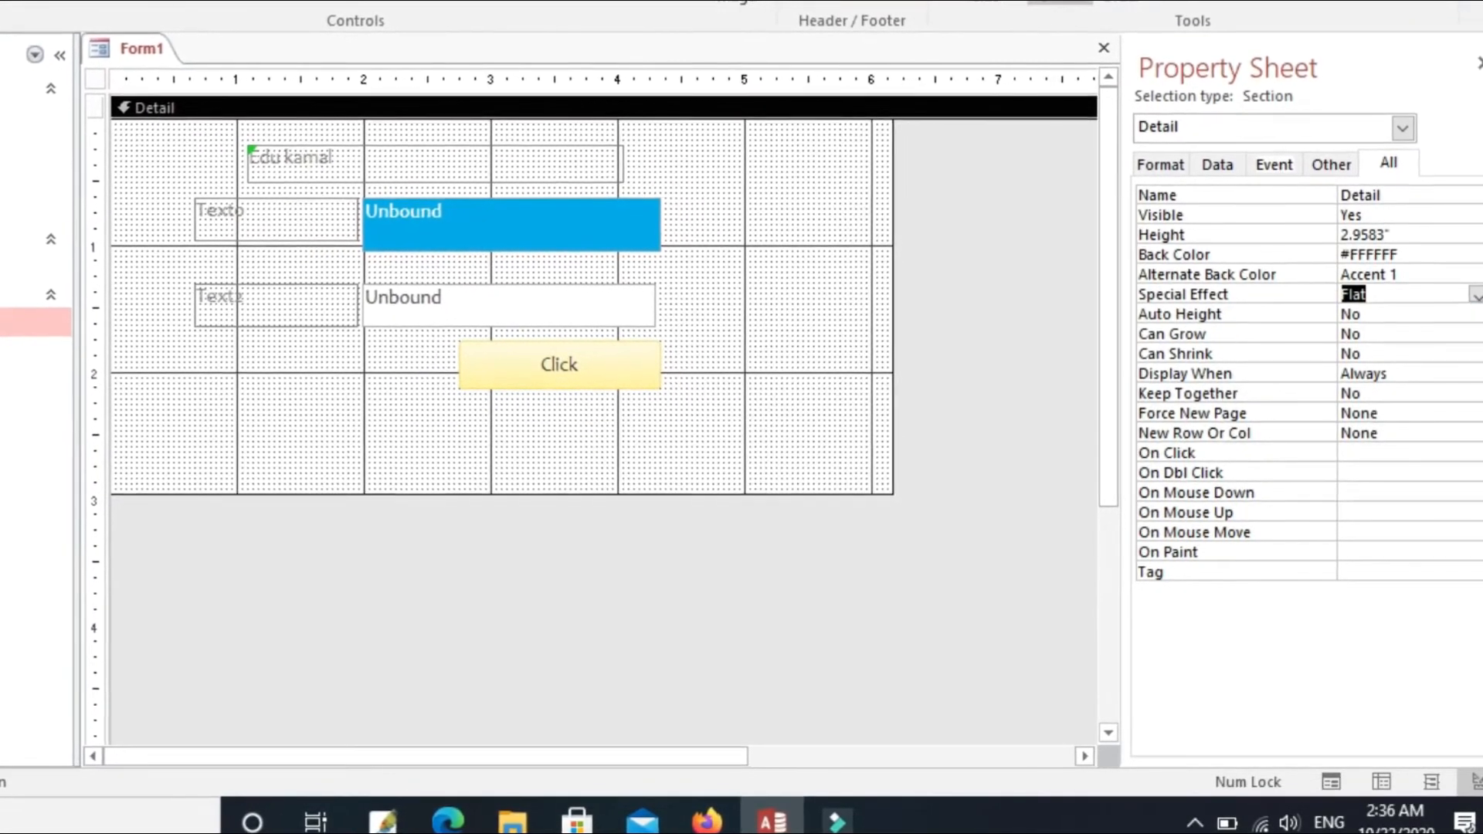
{"action": "left_click", "coordinate": [1476, 295]}
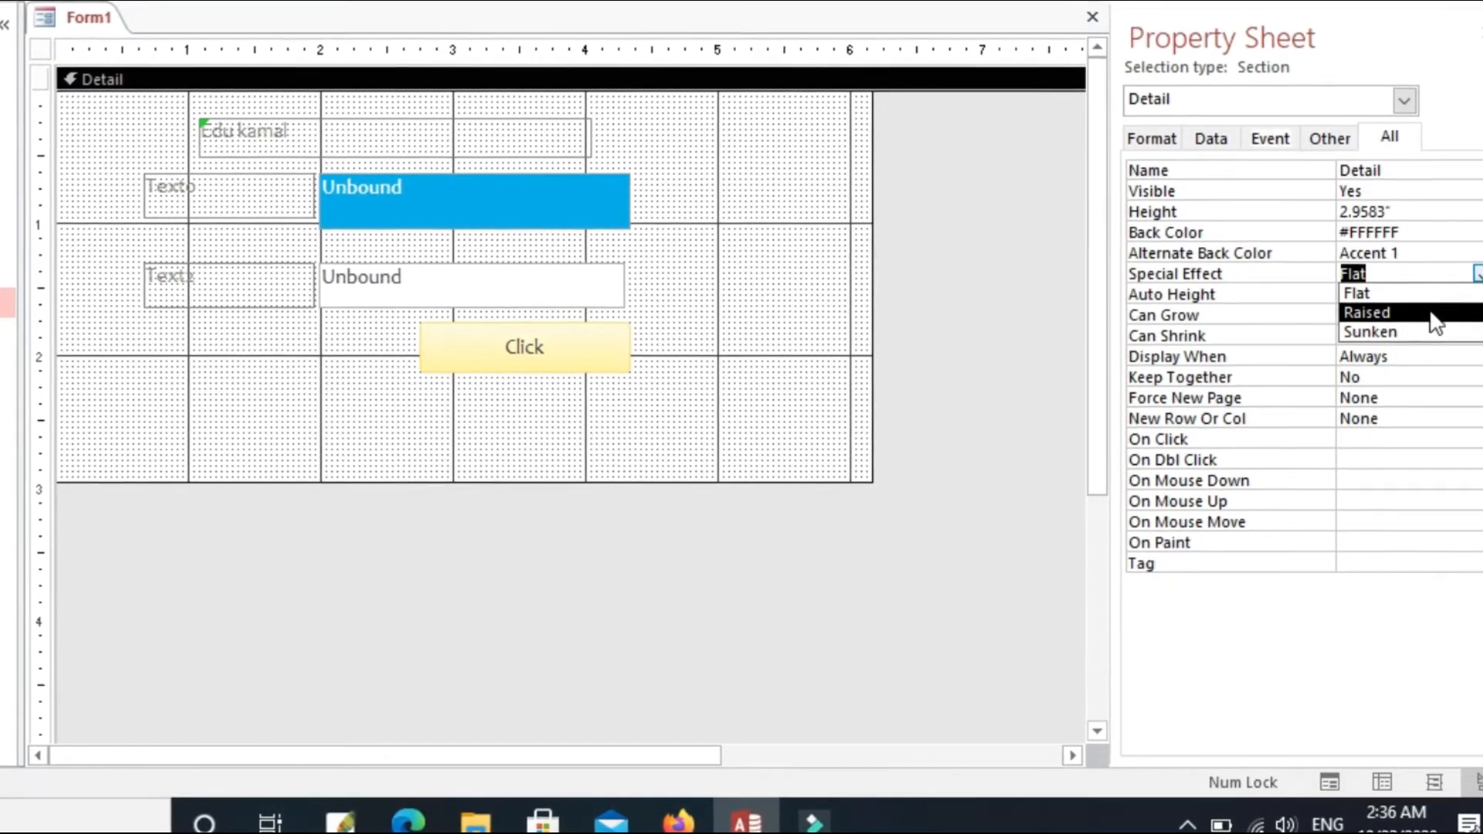
{"action": "left_click", "coordinate": [1435, 323]}
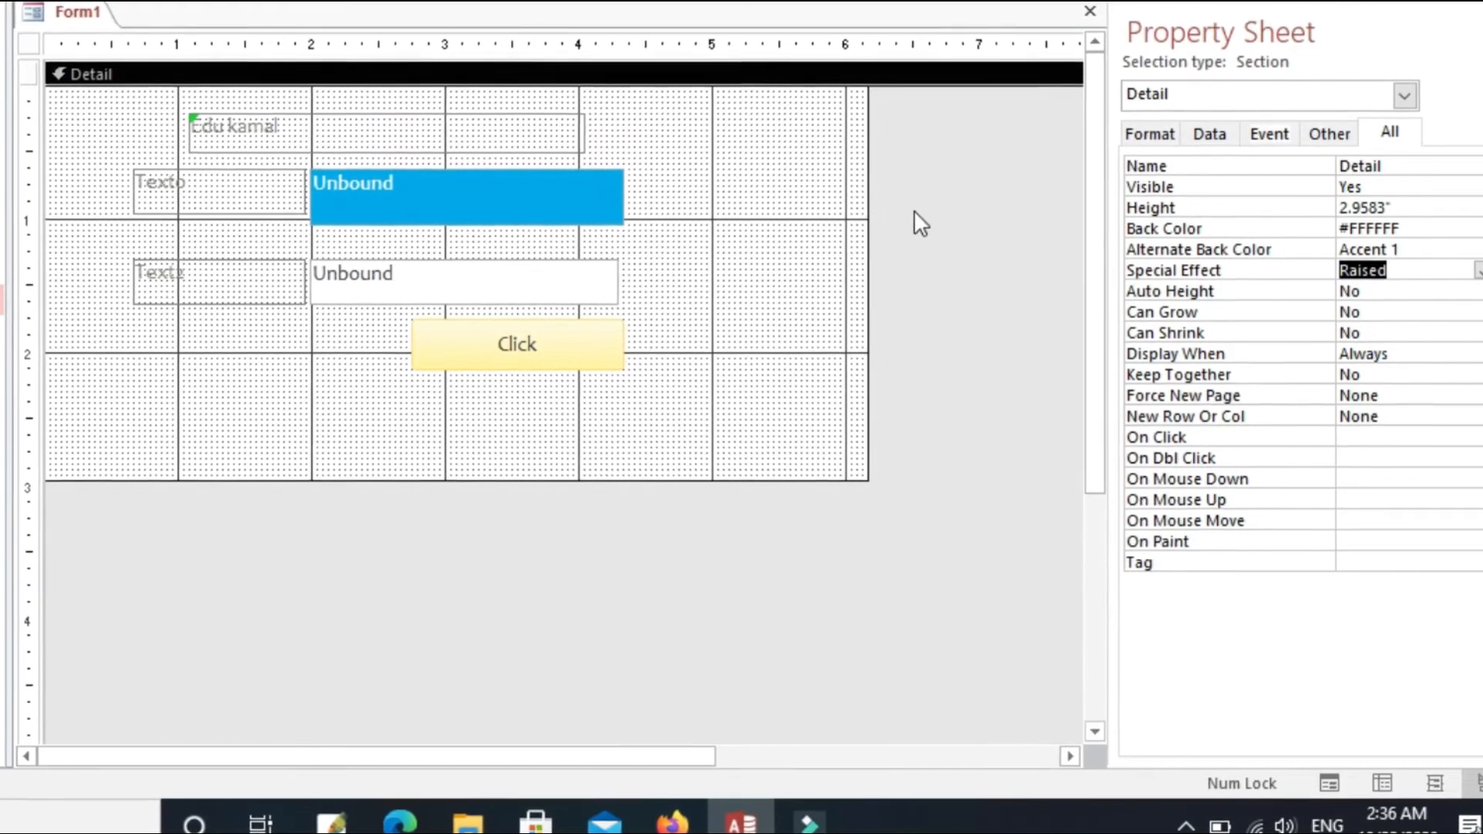
{"action": "left_click", "coordinate": [3, 1]}
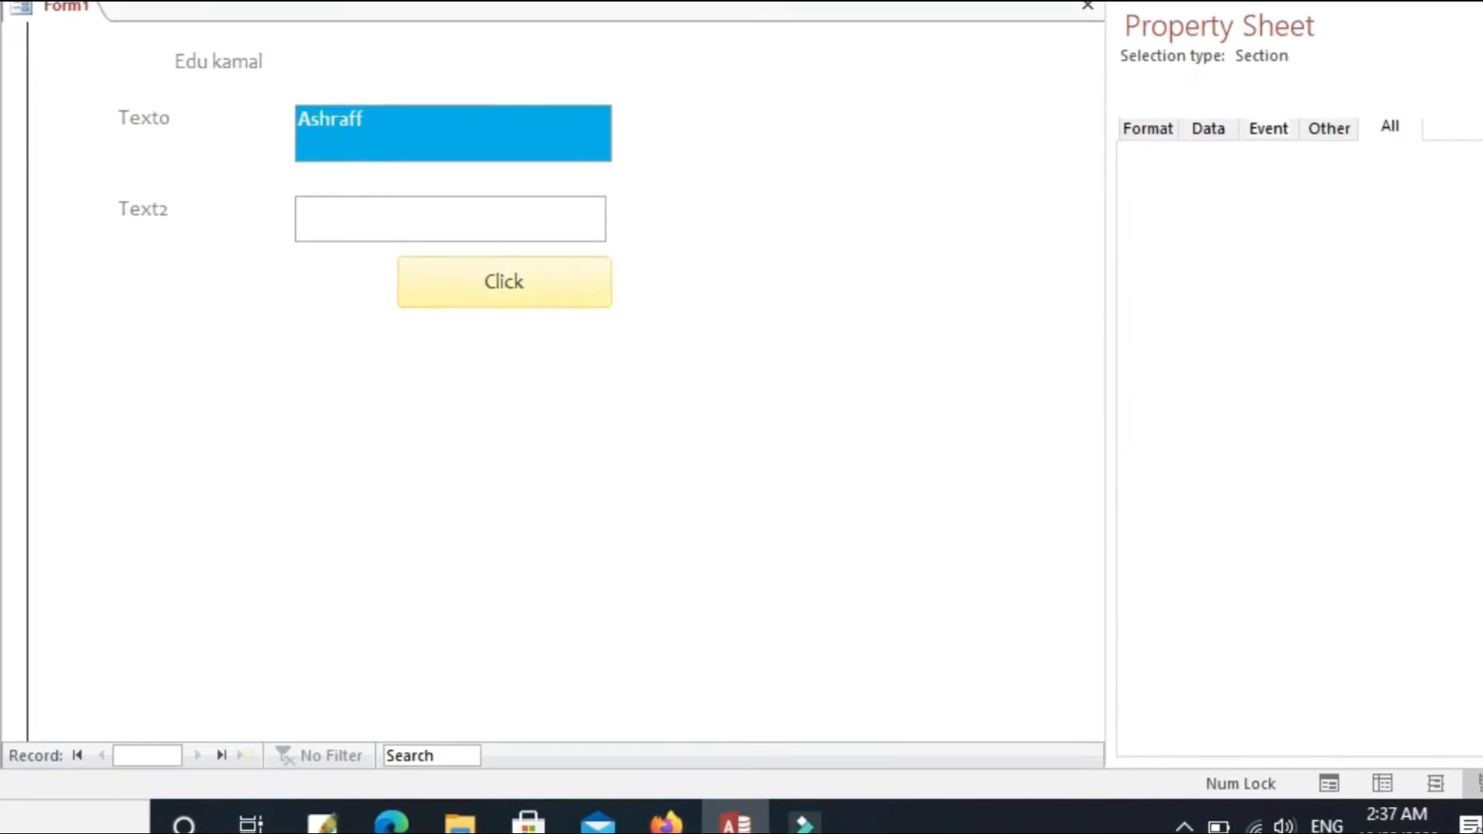
{"action": "right_click", "coordinate": [777, 156]}
{"action": "left_click", "coordinate": [791, 225]}
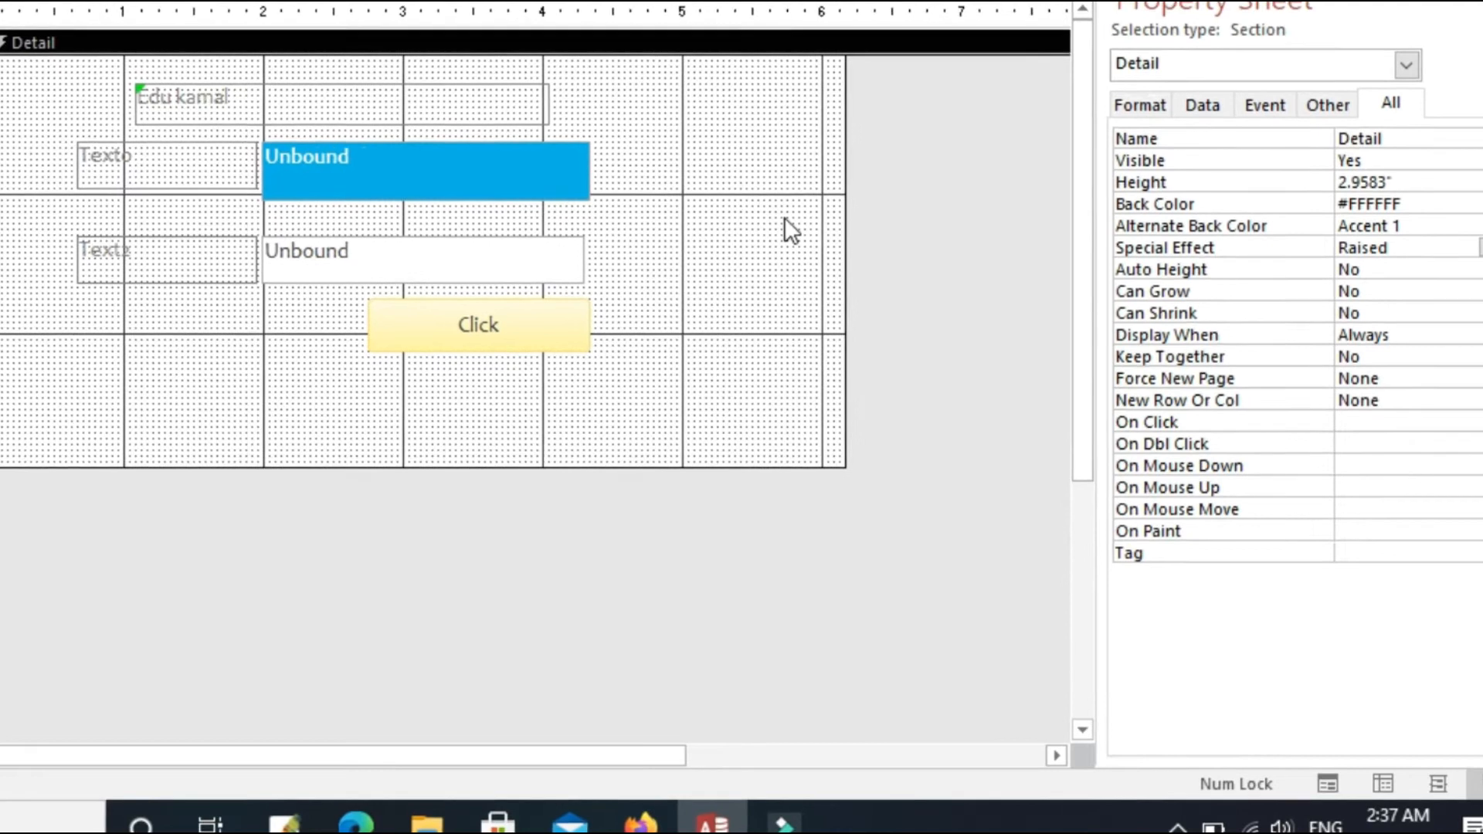
Examine the Detail section's Format, Event, Other and full property lists, including its Name and Can Grow properties
{"action": "left_click", "coordinate": [1133, 112]}
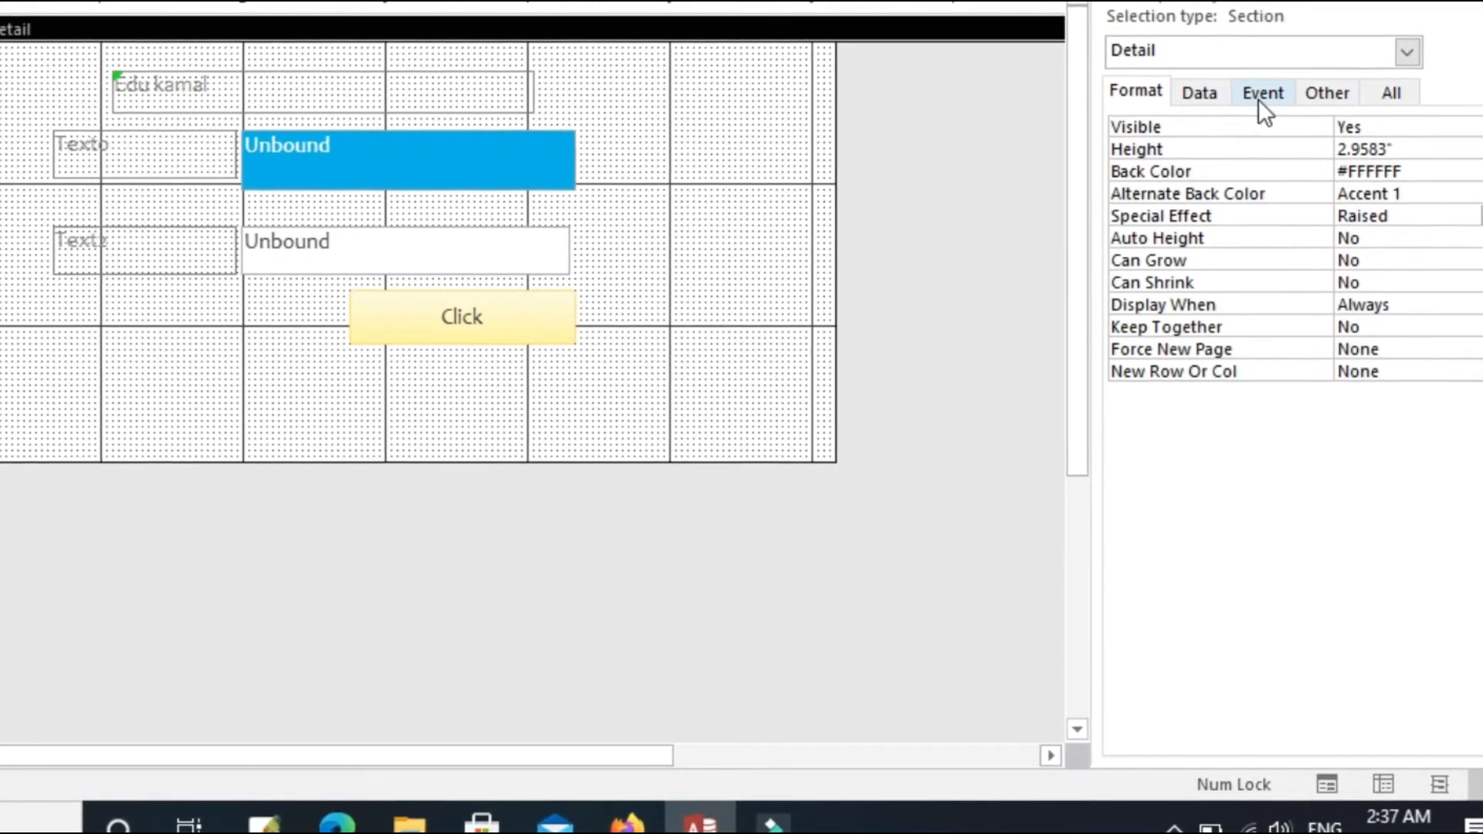
{"action": "left_click", "coordinate": [1259, 99]}
{"action": "left_click", "coordinate": [1317, 96]}
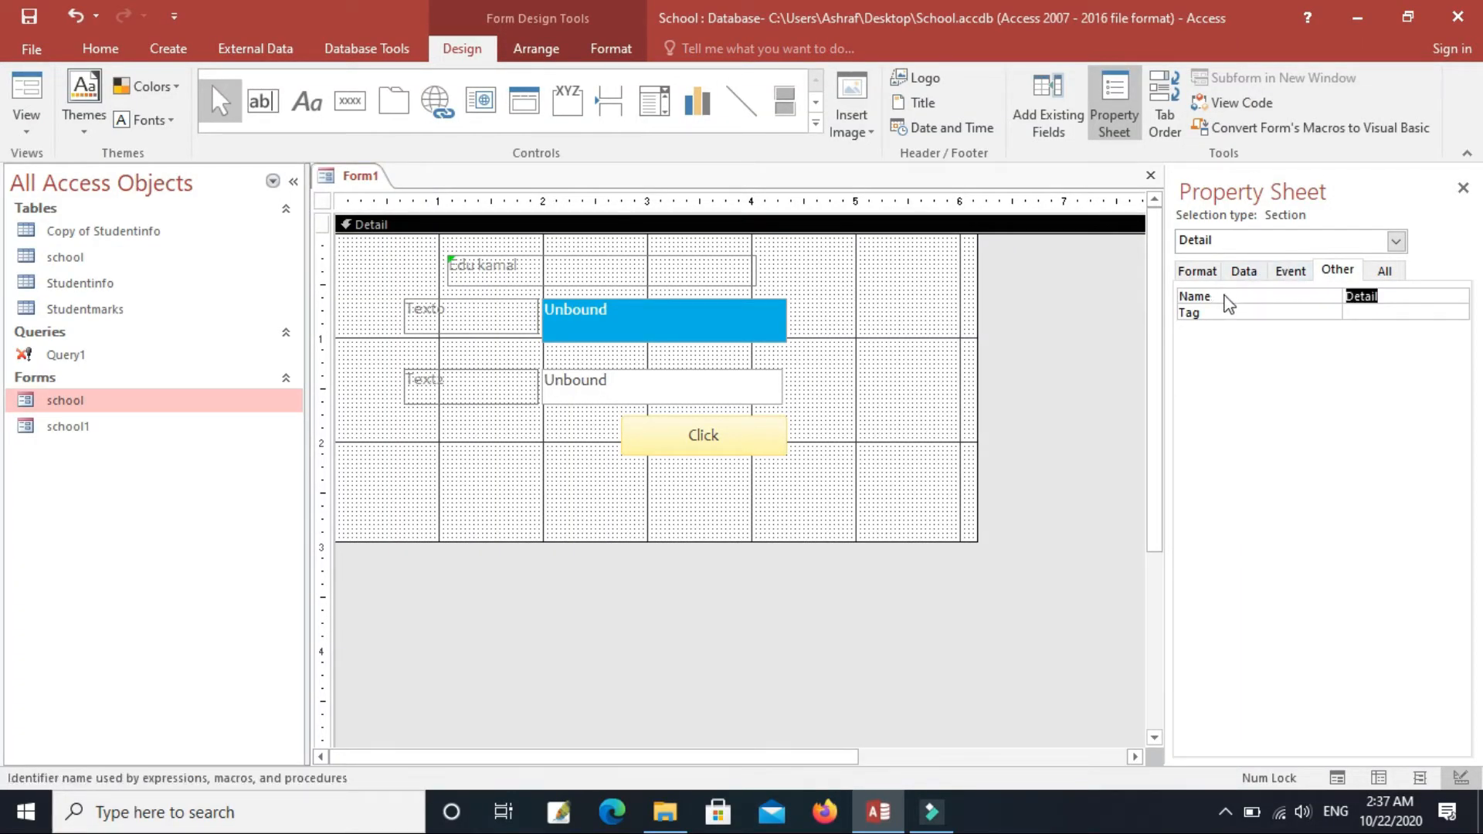
{"action": "left_click", "coordinate": [1392, 301]}
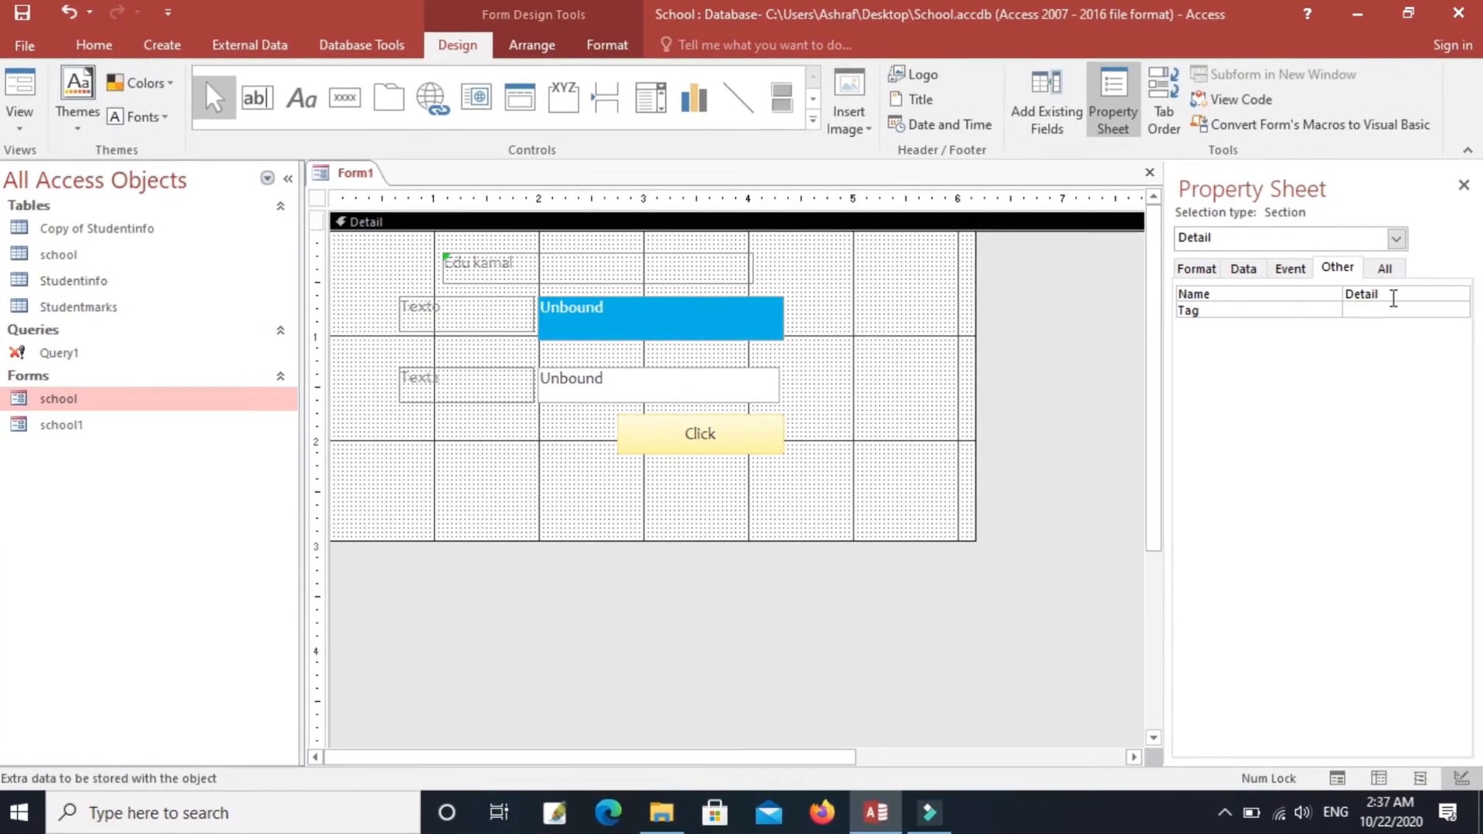
{"action": "double_click", "coordinate": [1393, 299]}
{"action": "left_click", "coordinate": [829, 327]}
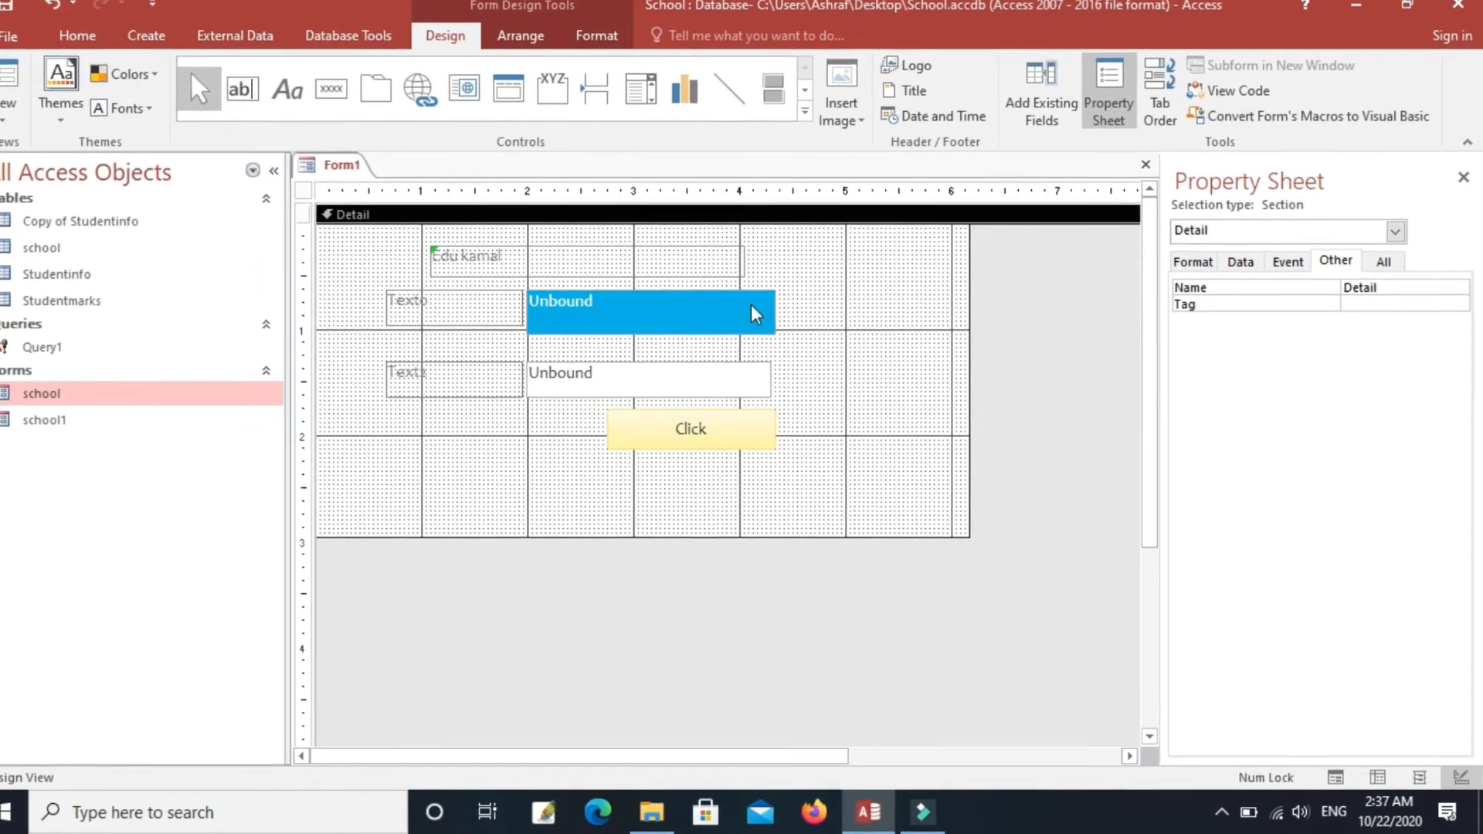
{"action": "left_click", "coordinate": [1384, 260]}
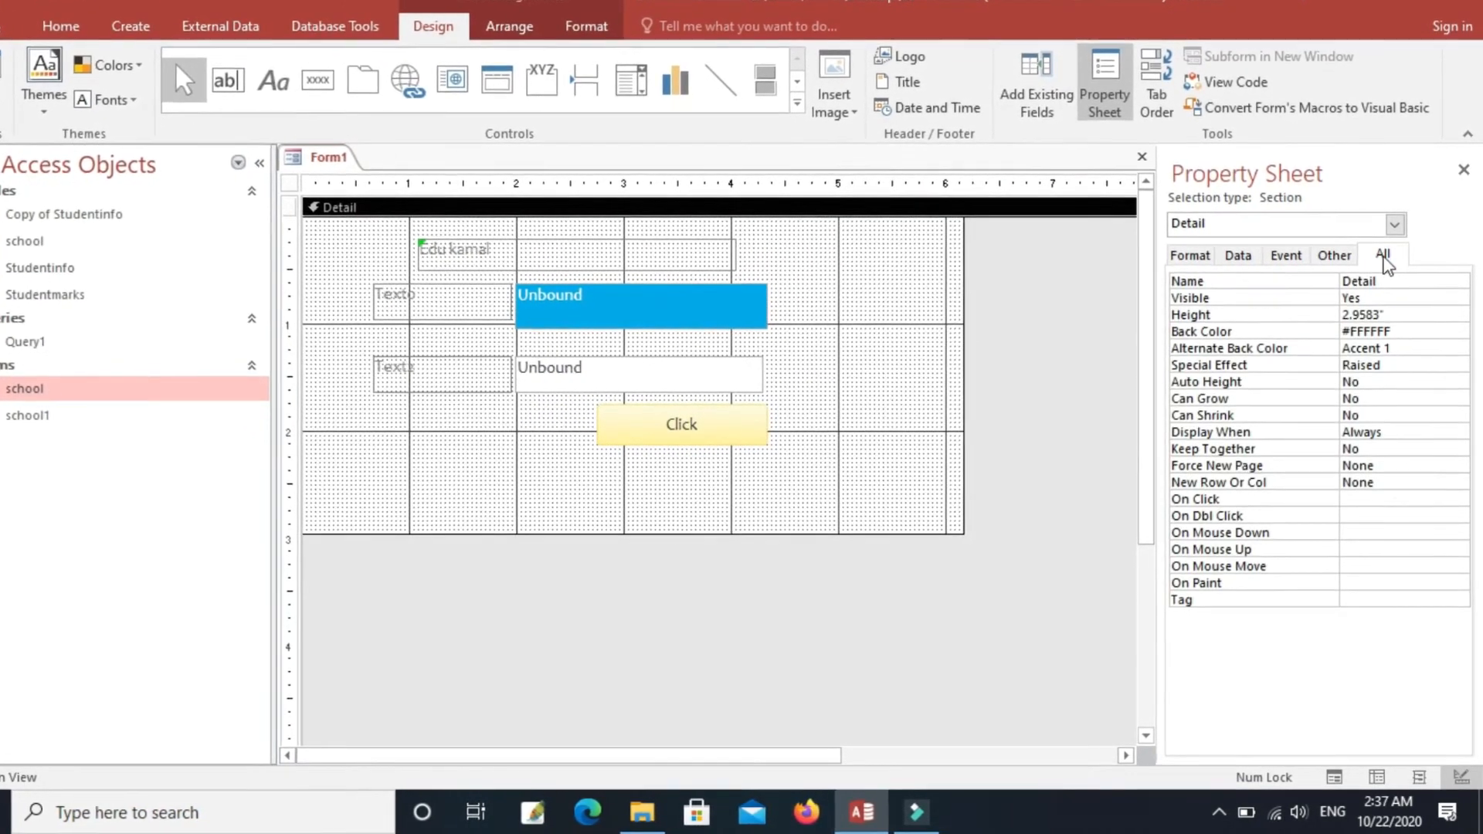
{"action": "left_click", "coordinate": [1356, 399]}
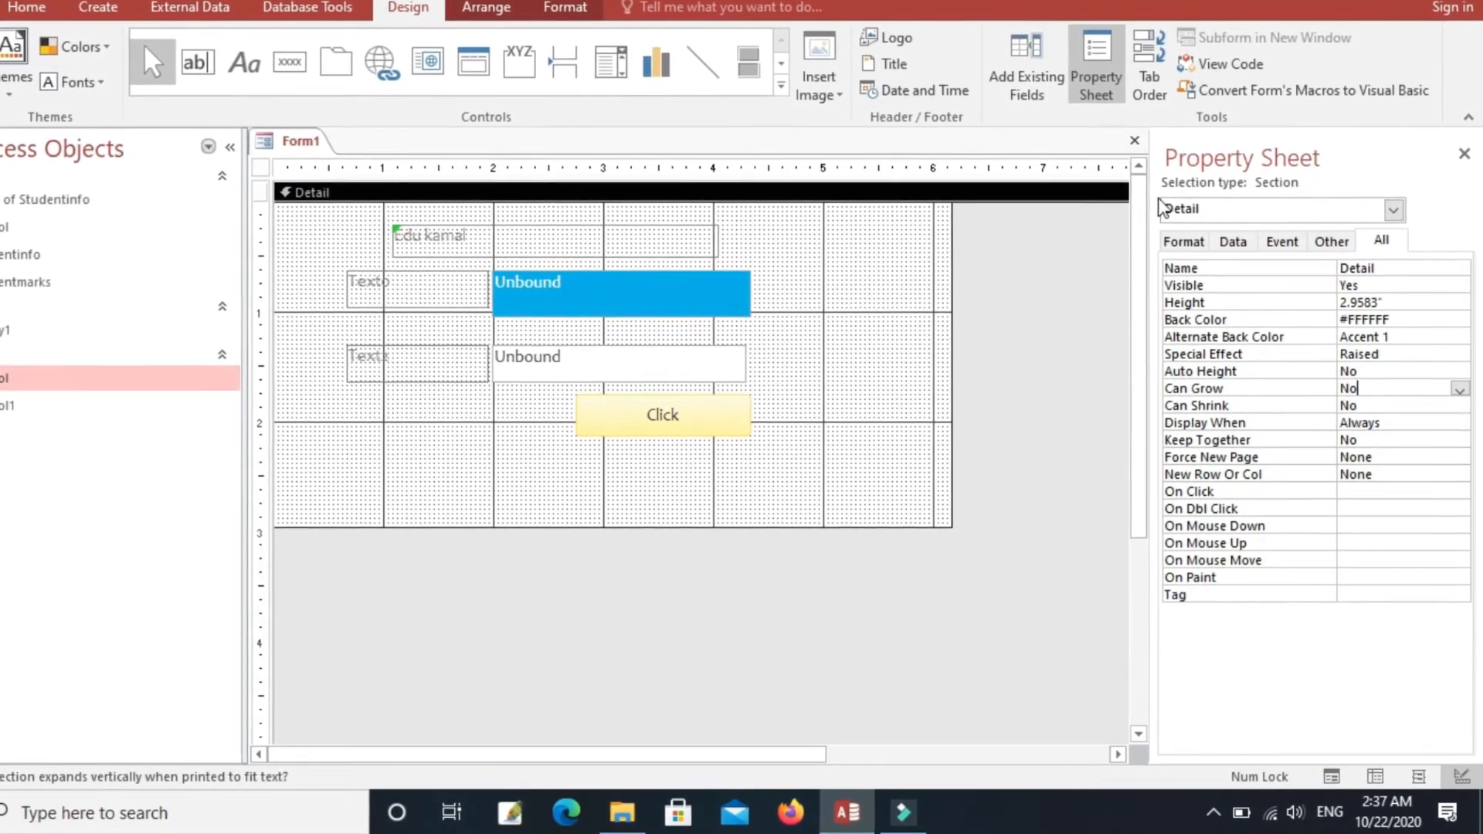
Examine the property lists of the button and both text boxes, including the button's Name, Caption, Picture Caption Arrangement and Visible properties
{"action": "left_click", "coordinate": [1238, 286]}
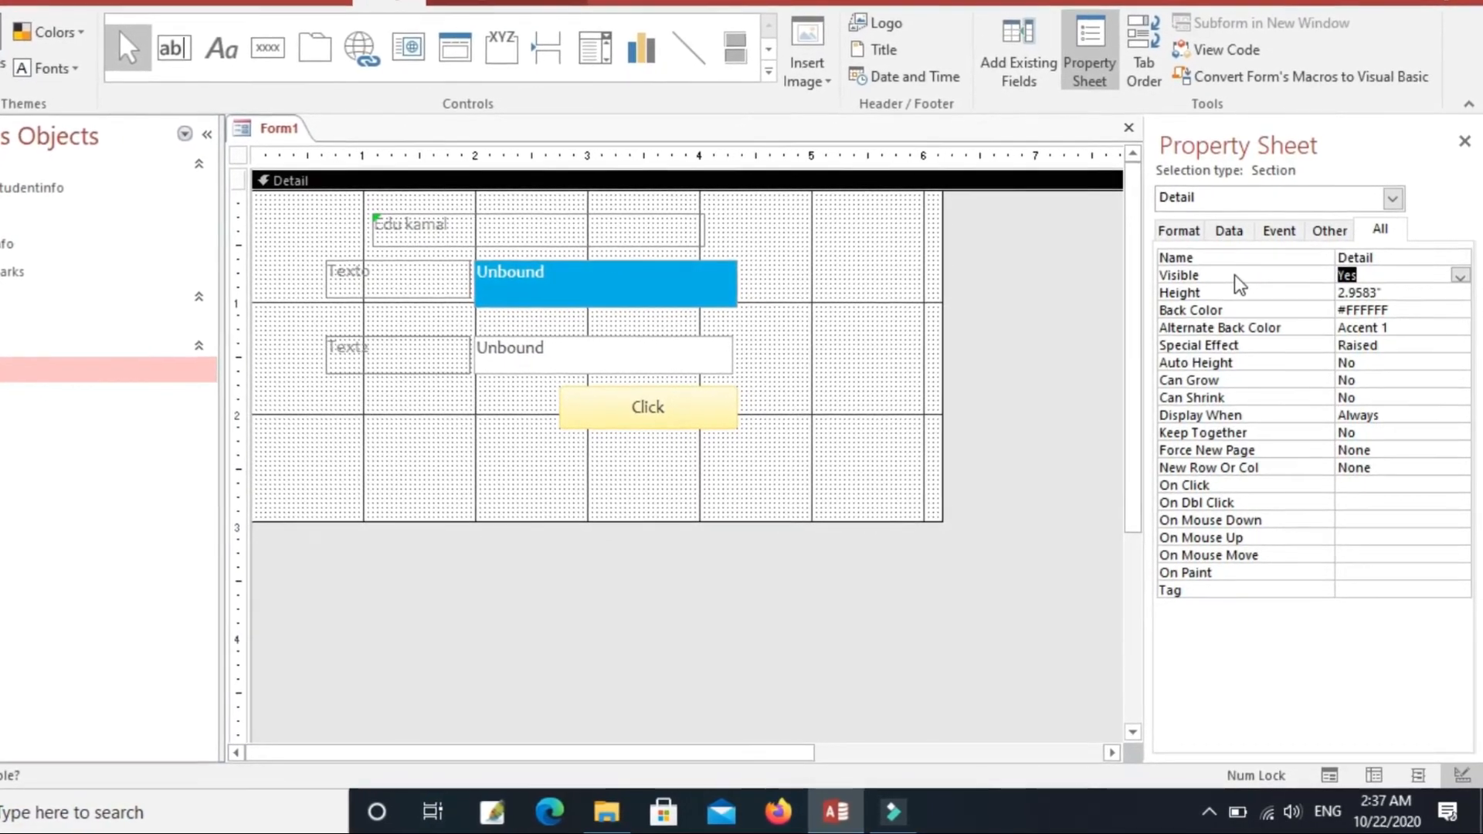
{"action": "left_click", "coordinate": [654, 421]}
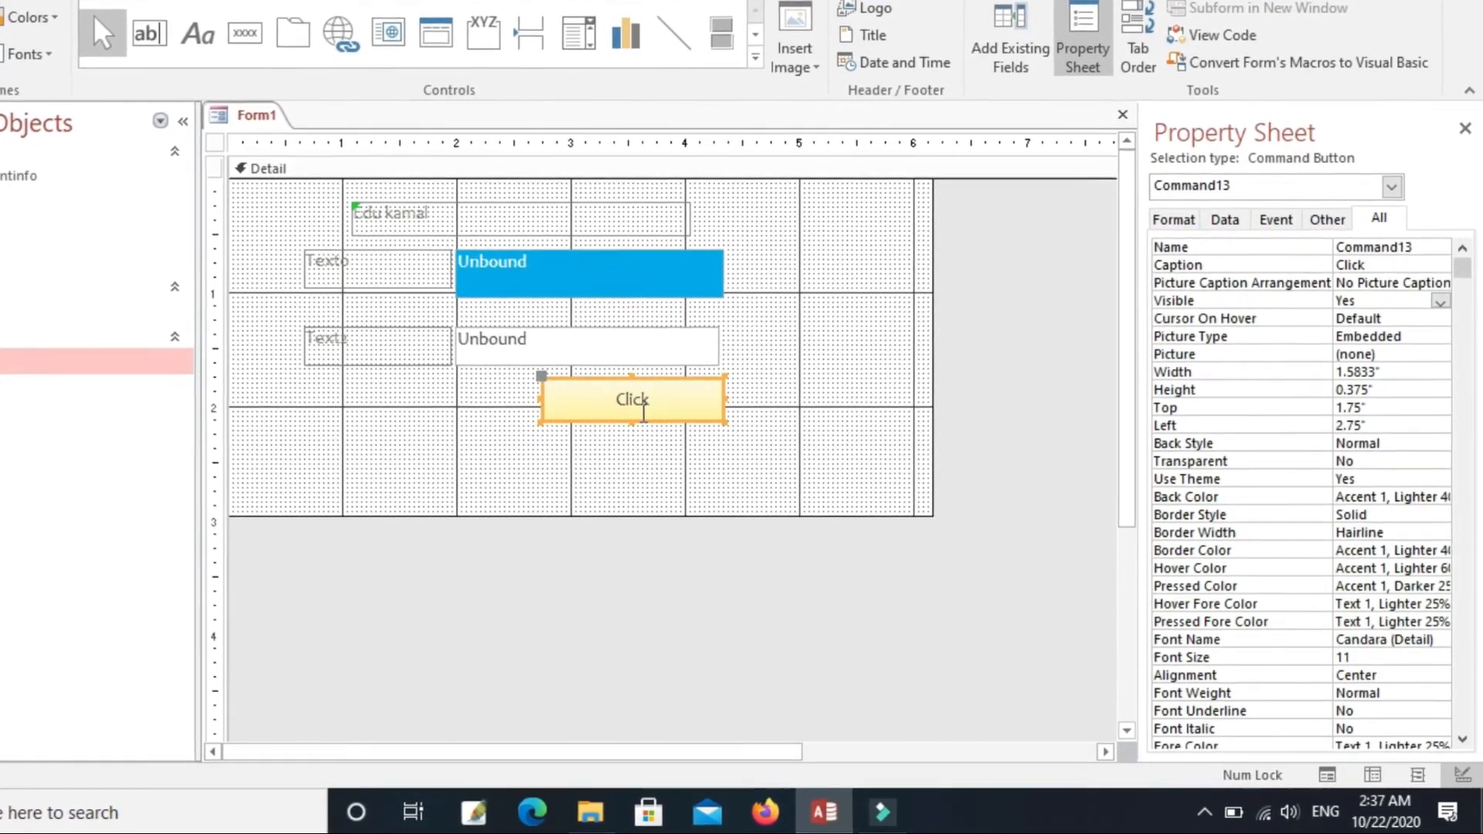
{"action": "left_click", "coordinate": [583, 285]}
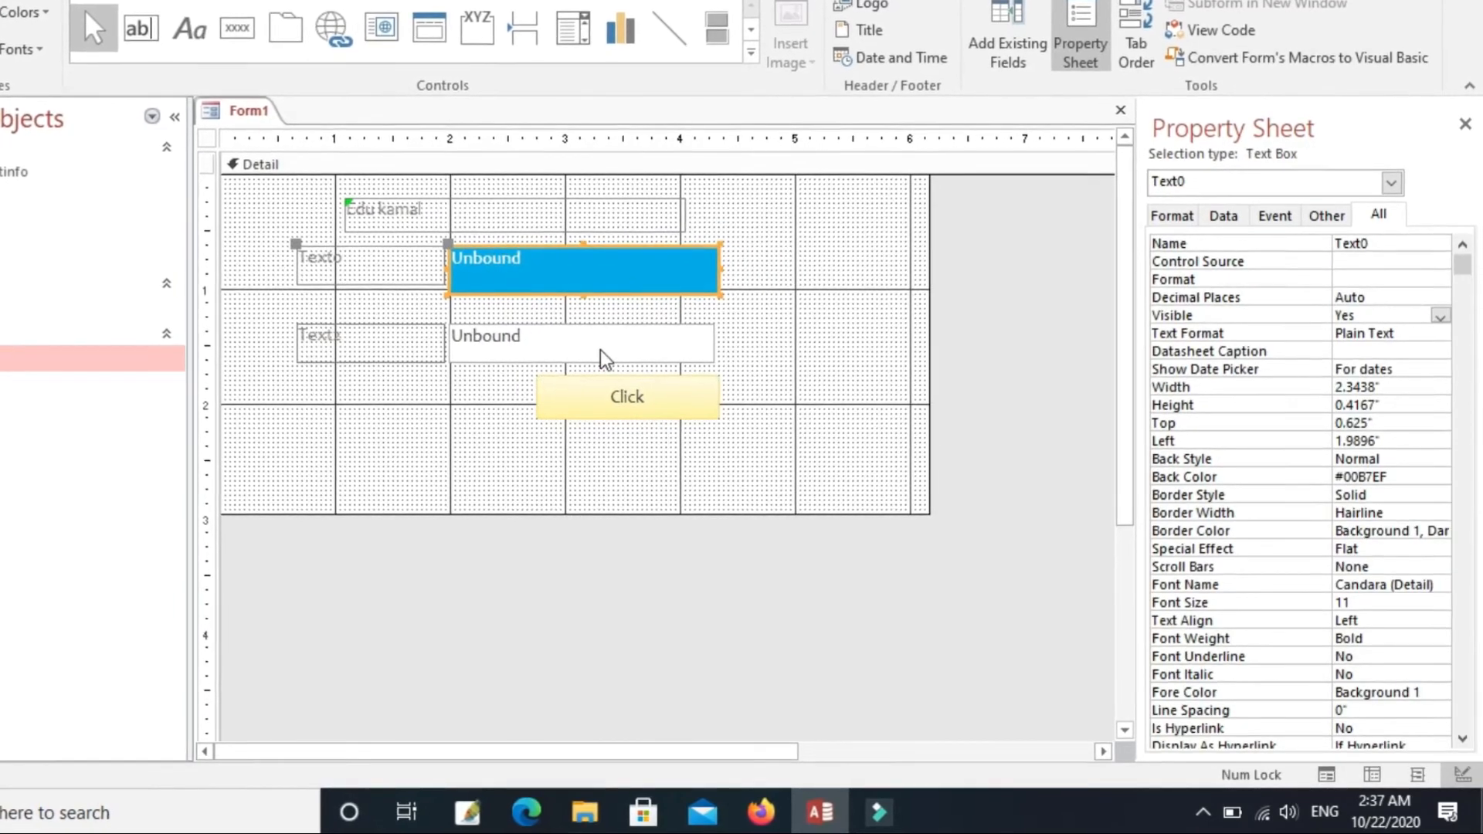
{"action": "left_click", "coordinate": [605, 353]}
{"action": "left_click", "coordinate": [663, 390]}
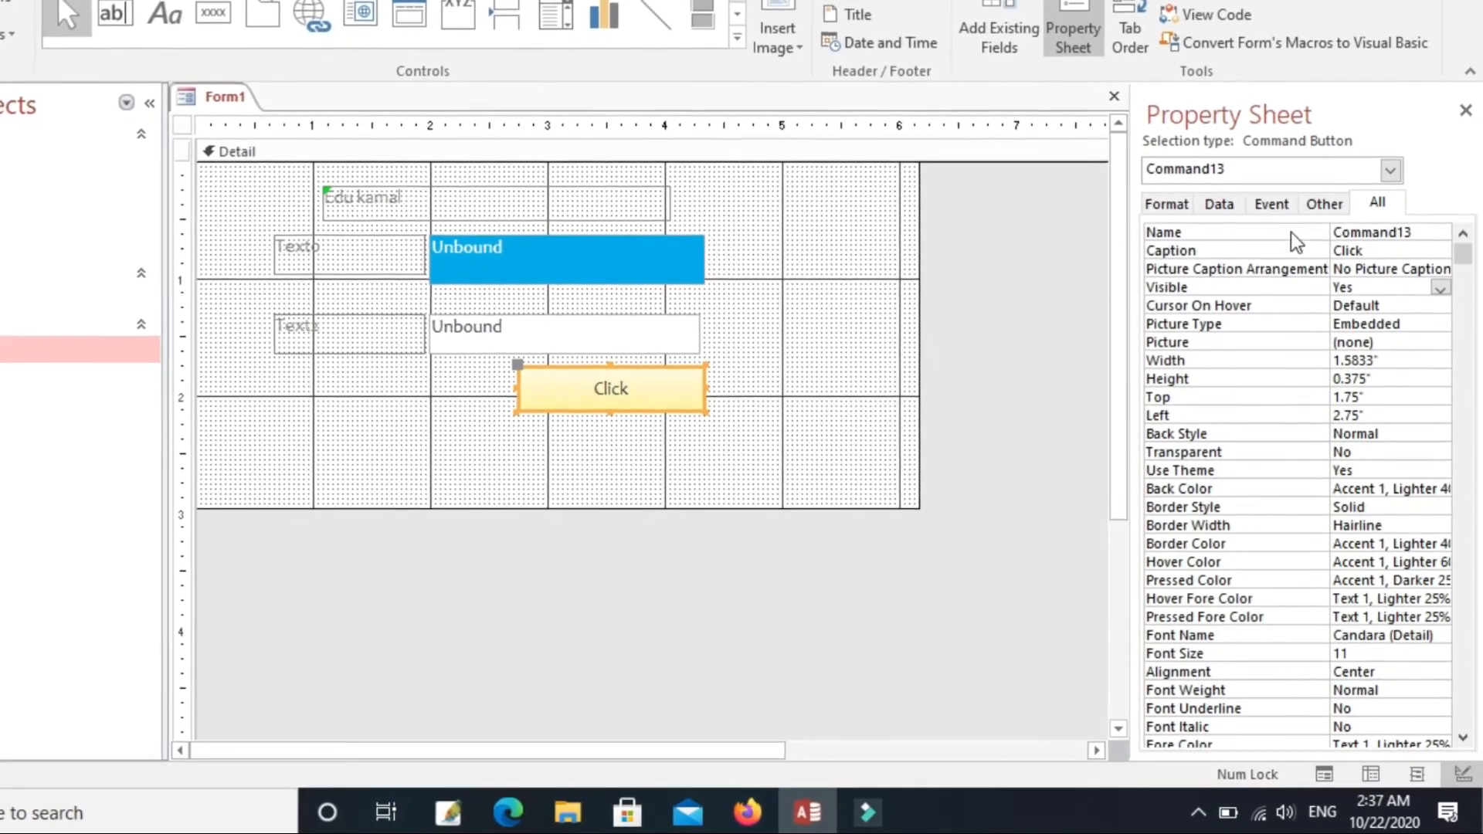
{"action": "left_click", "coordinate": [1327, 239]}
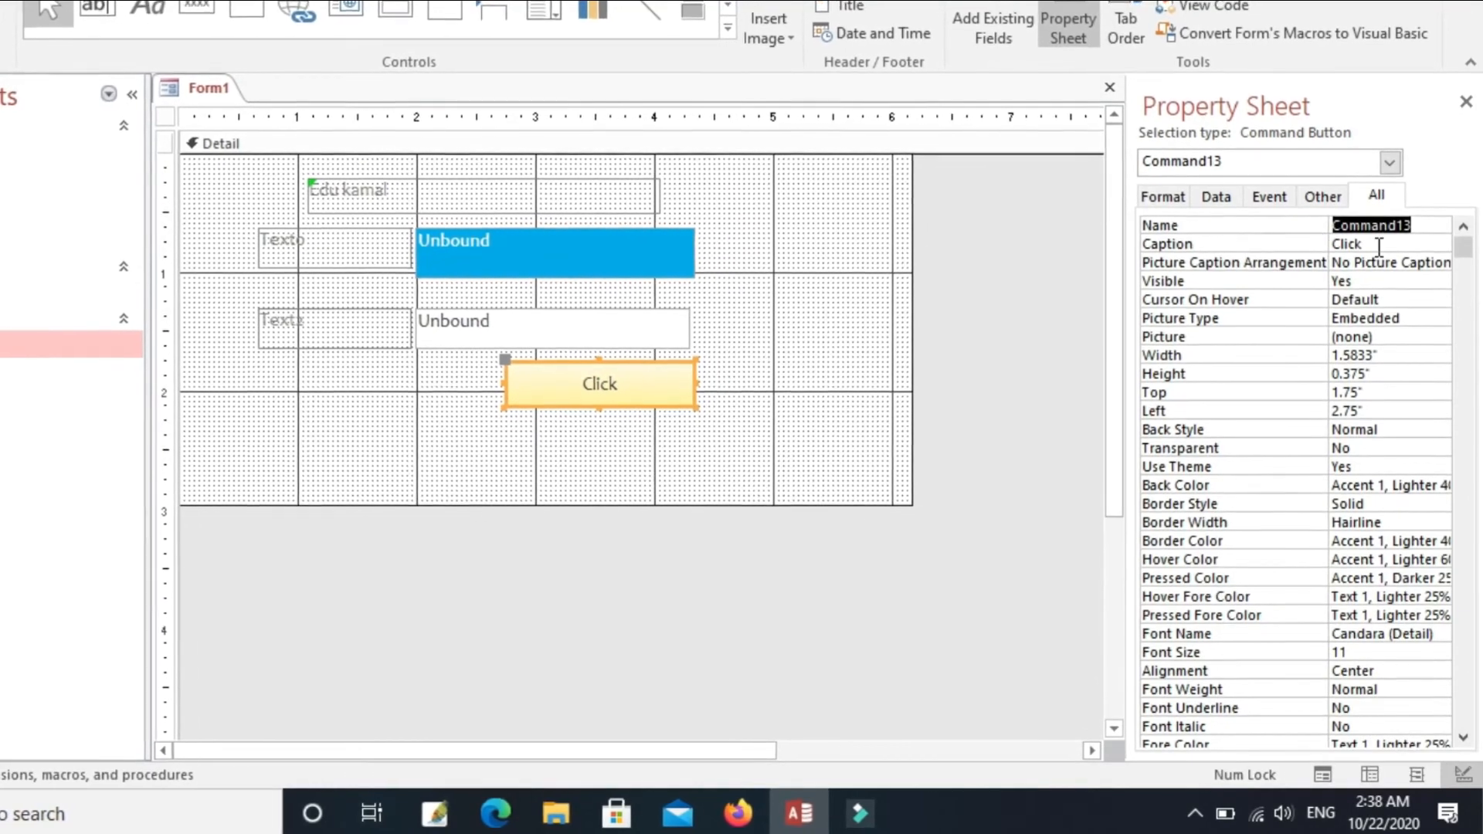
{"action": "left_click", "coordinate": [1324, 244]}
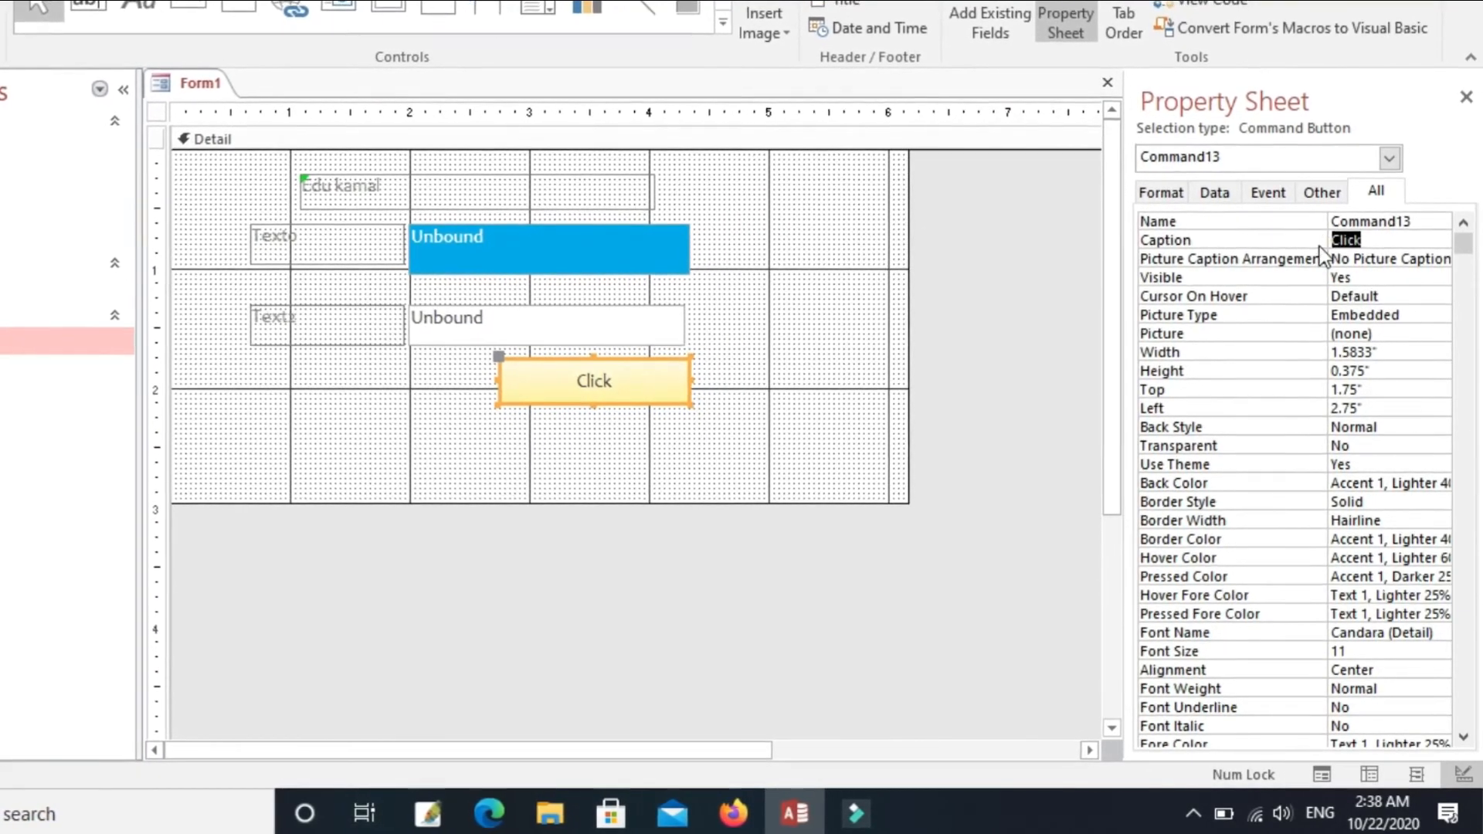
{"action": "left_click", "coordinate": [1151, 261]}
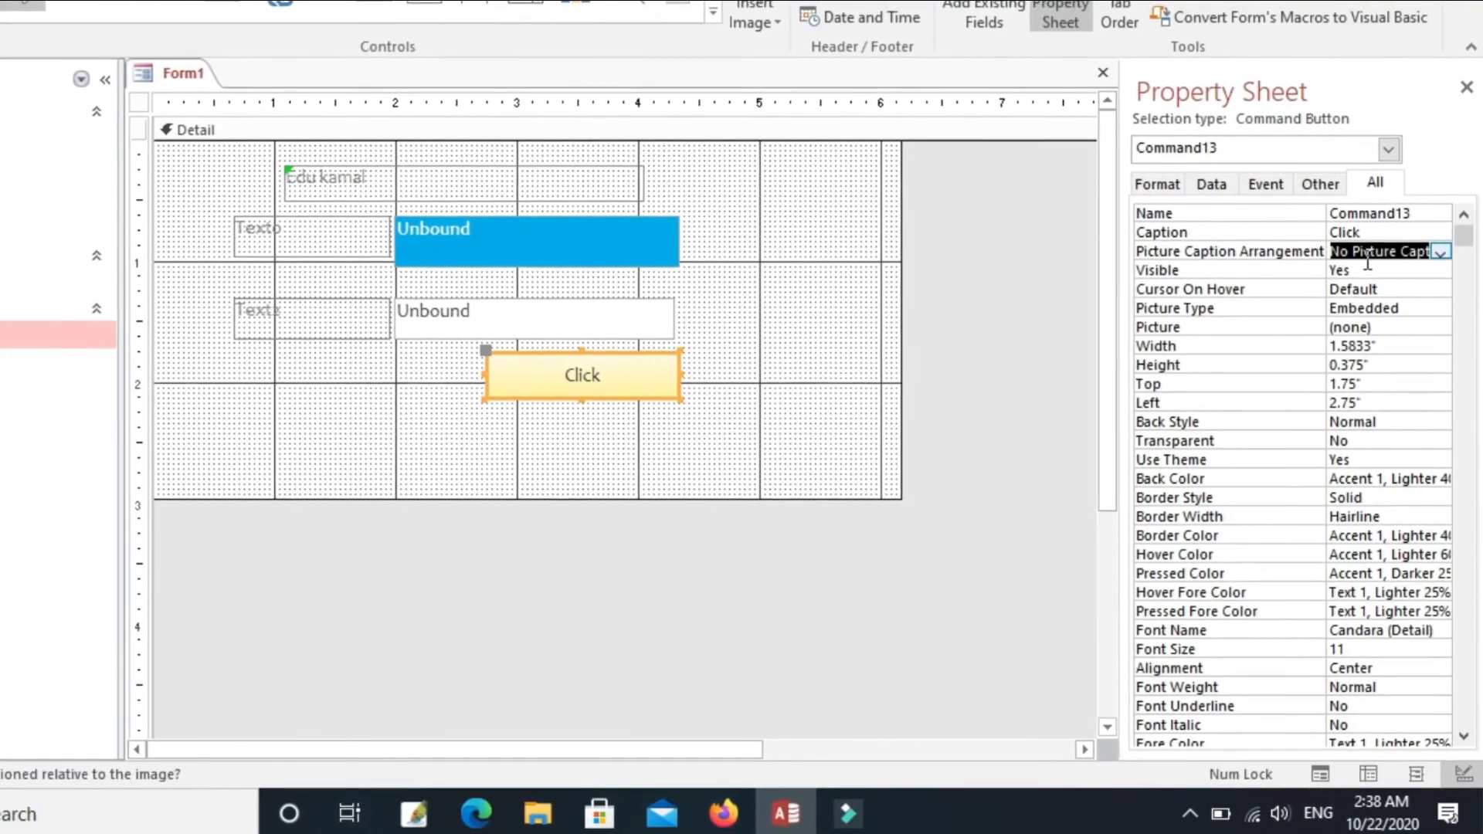
{"action": "left_click", "coordinate": [1368, 270]}
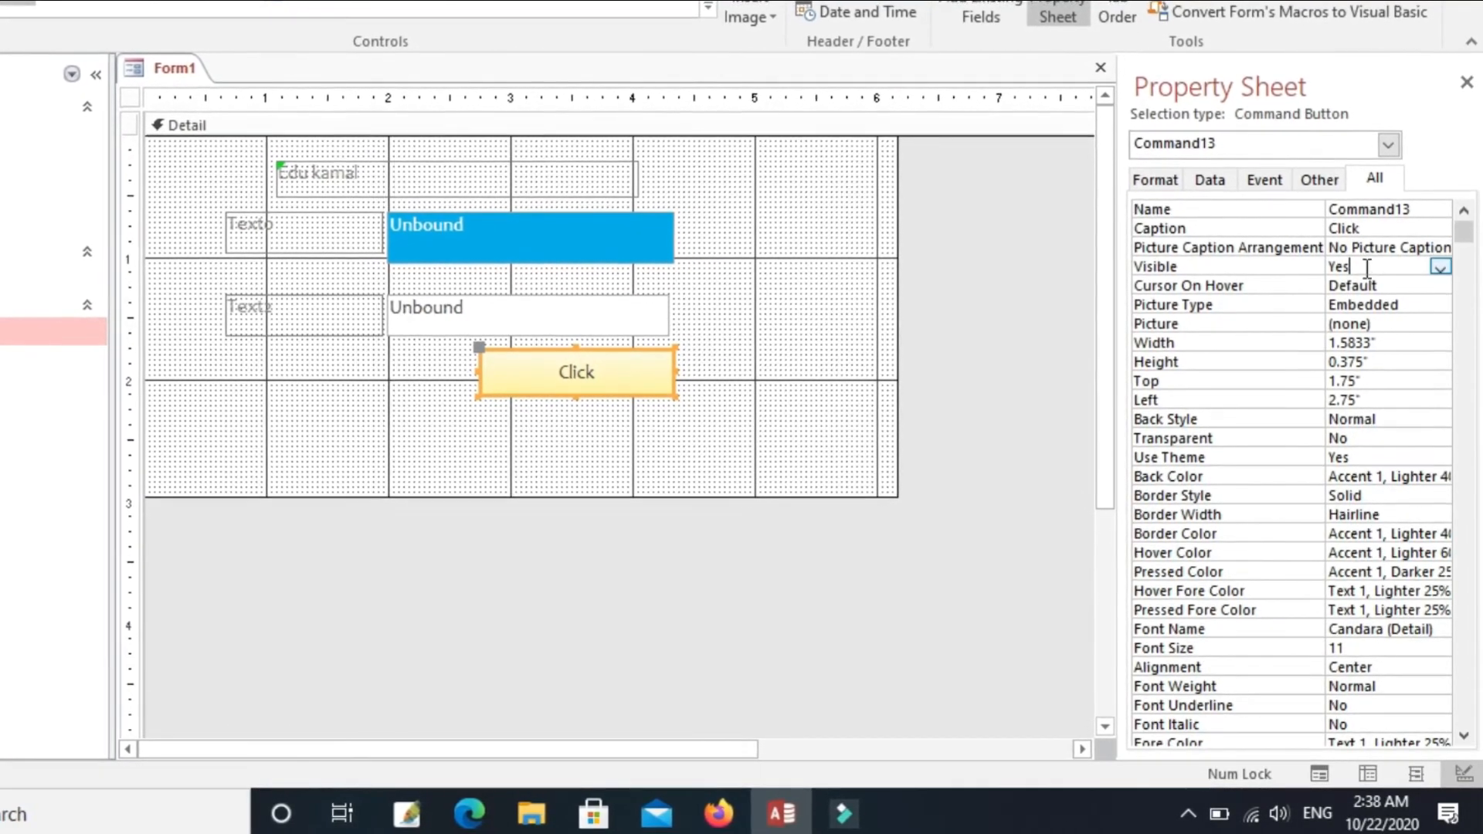
Set the Click button's Cursor On Hover property to Hyperlink hand, preview the form in Form View and return to Design View
{"action": "left_click", "coordinate": [1369, 282]}
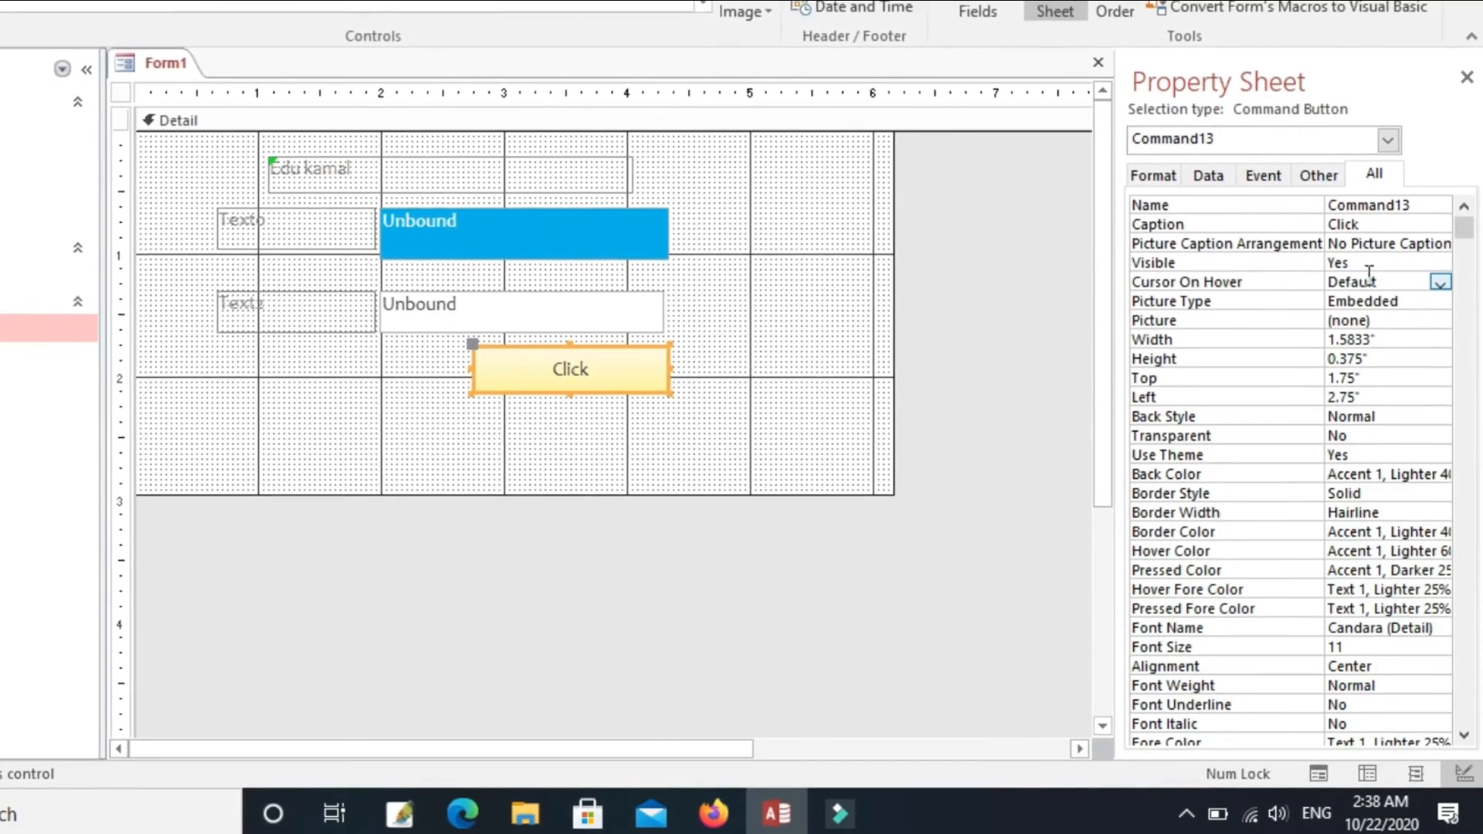
{"action": "left_click", "coordinate": [1440, 283]}
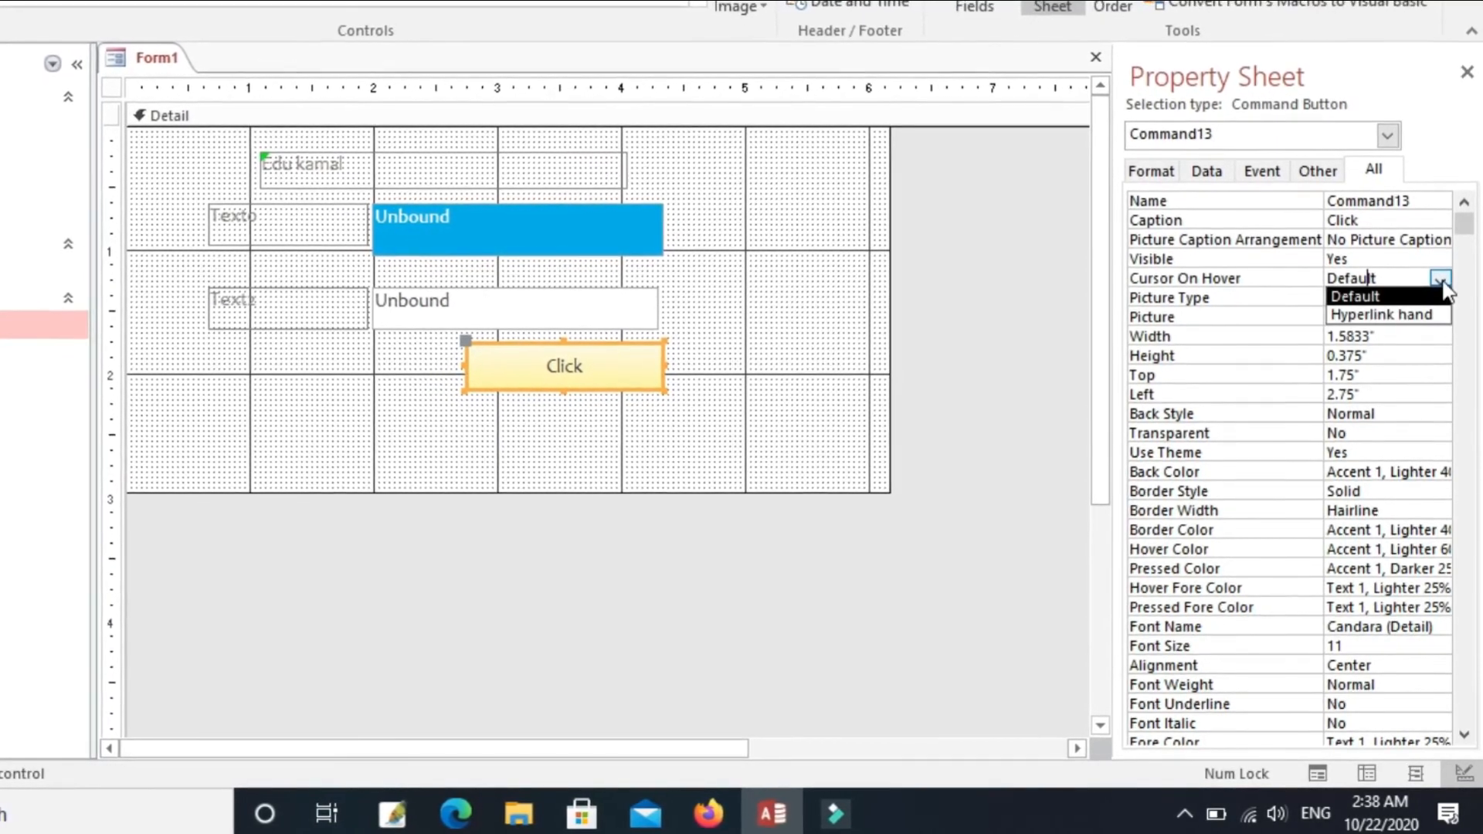
{"action": "left_click", "coordinate": [1429, 314]}
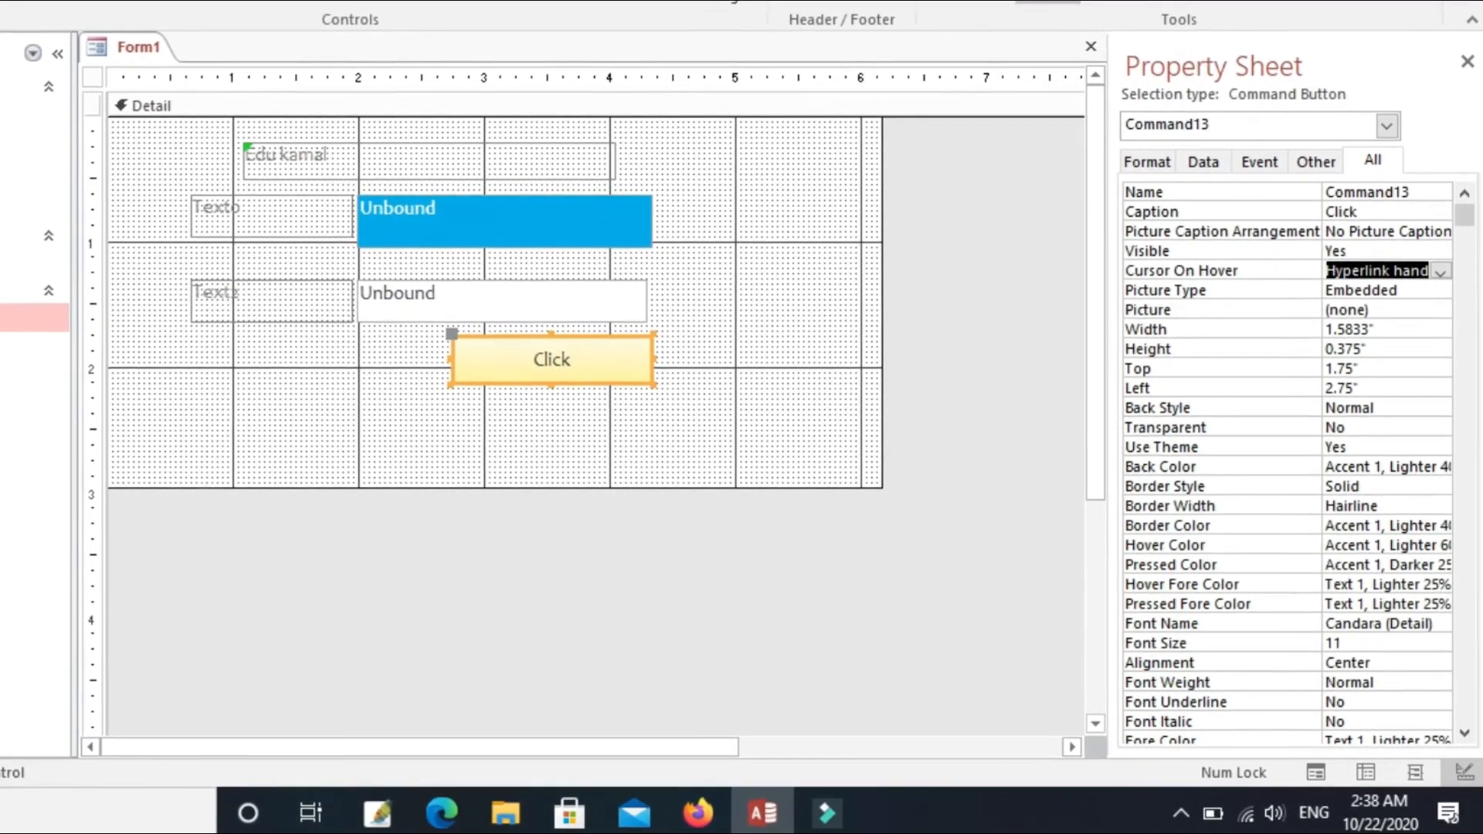
{"action": "key", "text": "F5"}
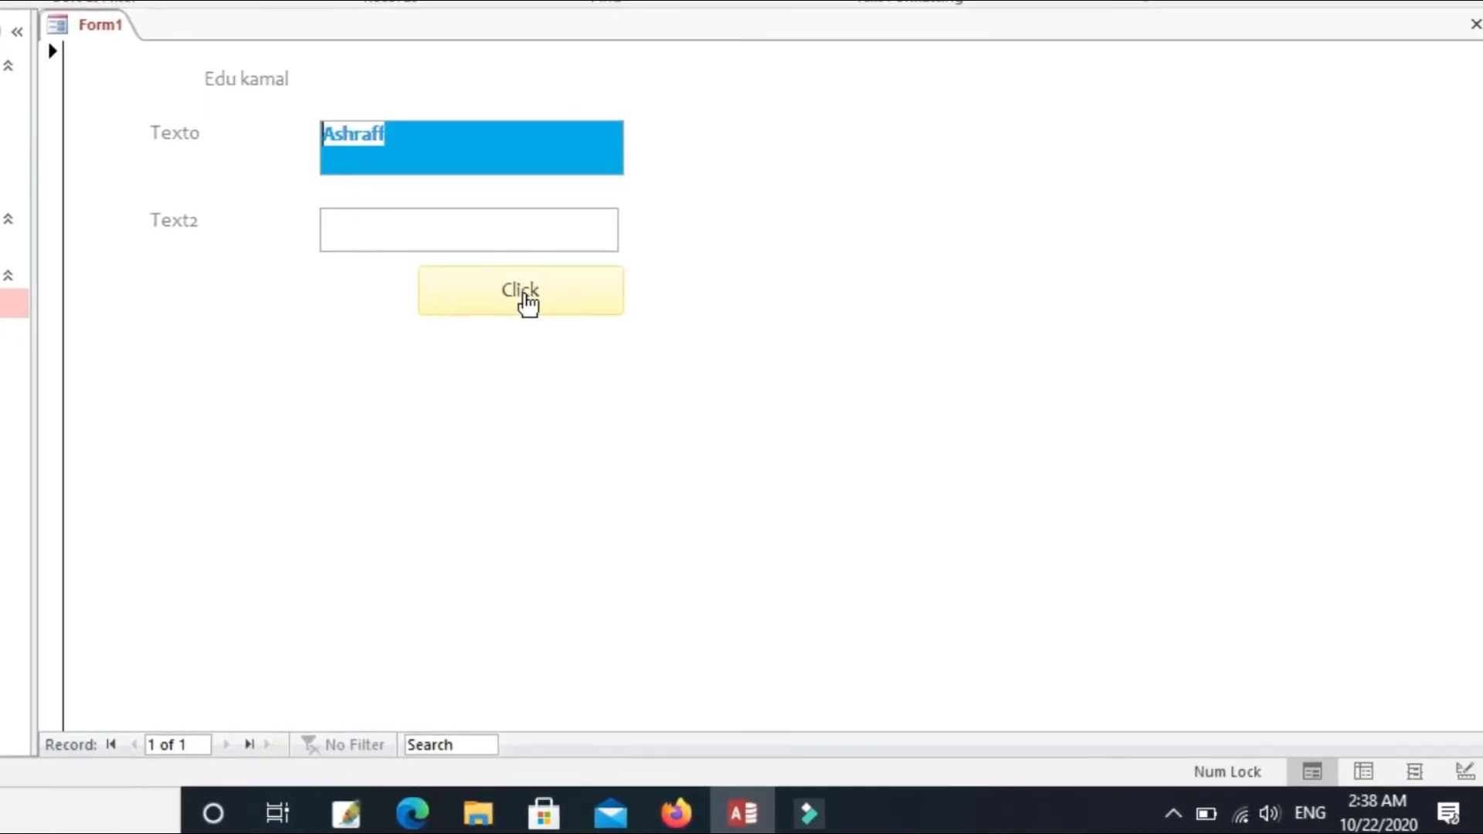
{"action": "right_click", "coordinate": [693, 247]}
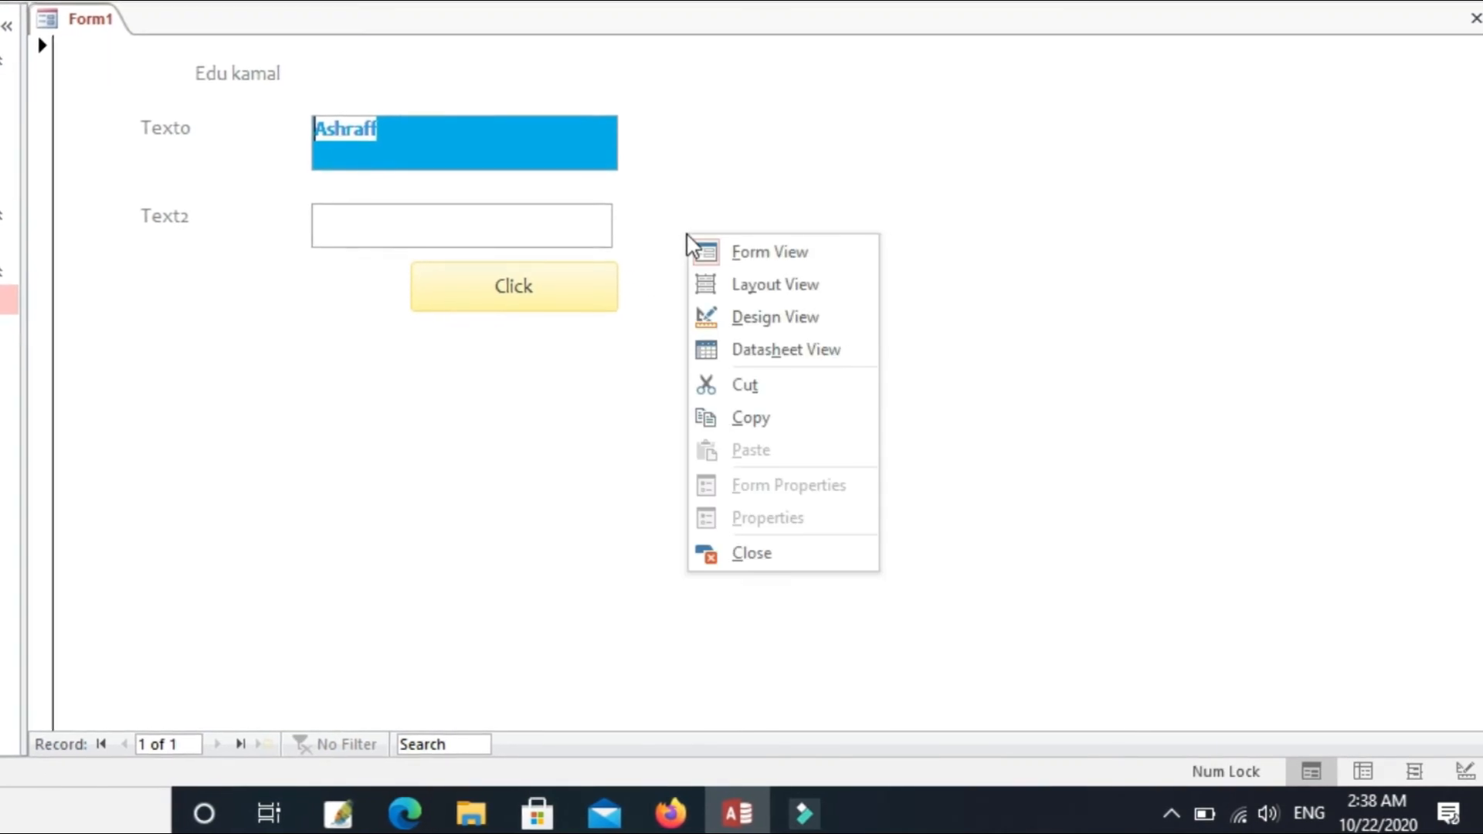
{"action": "left_click", "coordinate": [732, 317]}
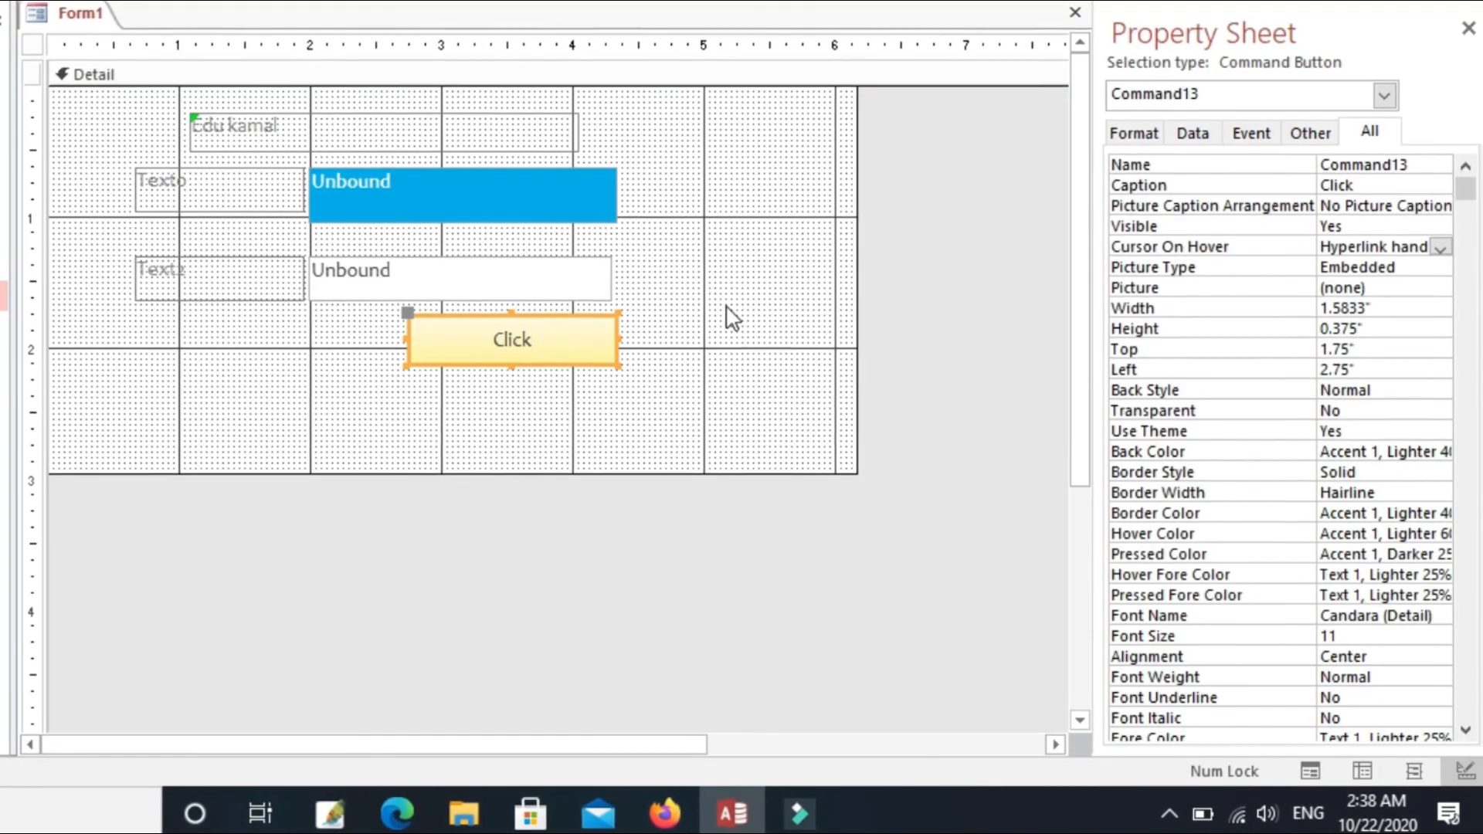